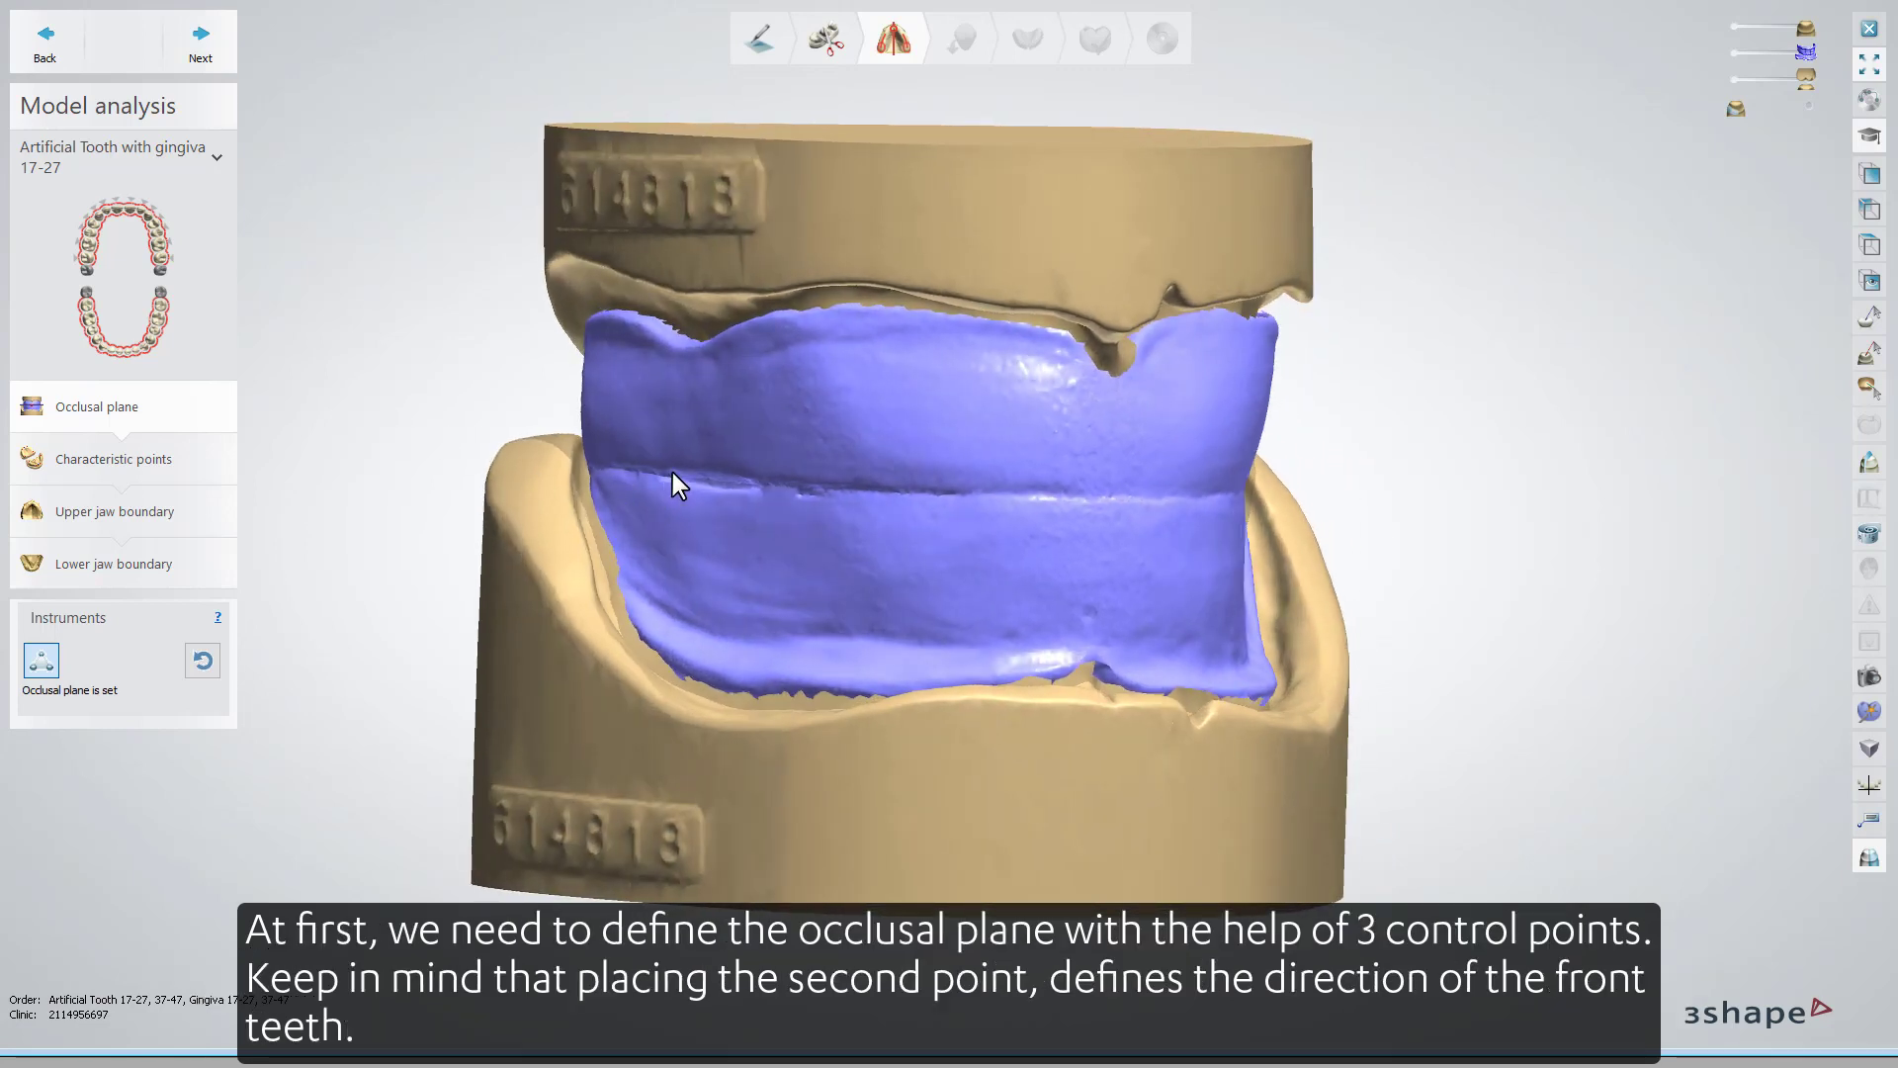
# Place the three control points that define the occlusal plane on the model.
pyautogui.click(672, 476)
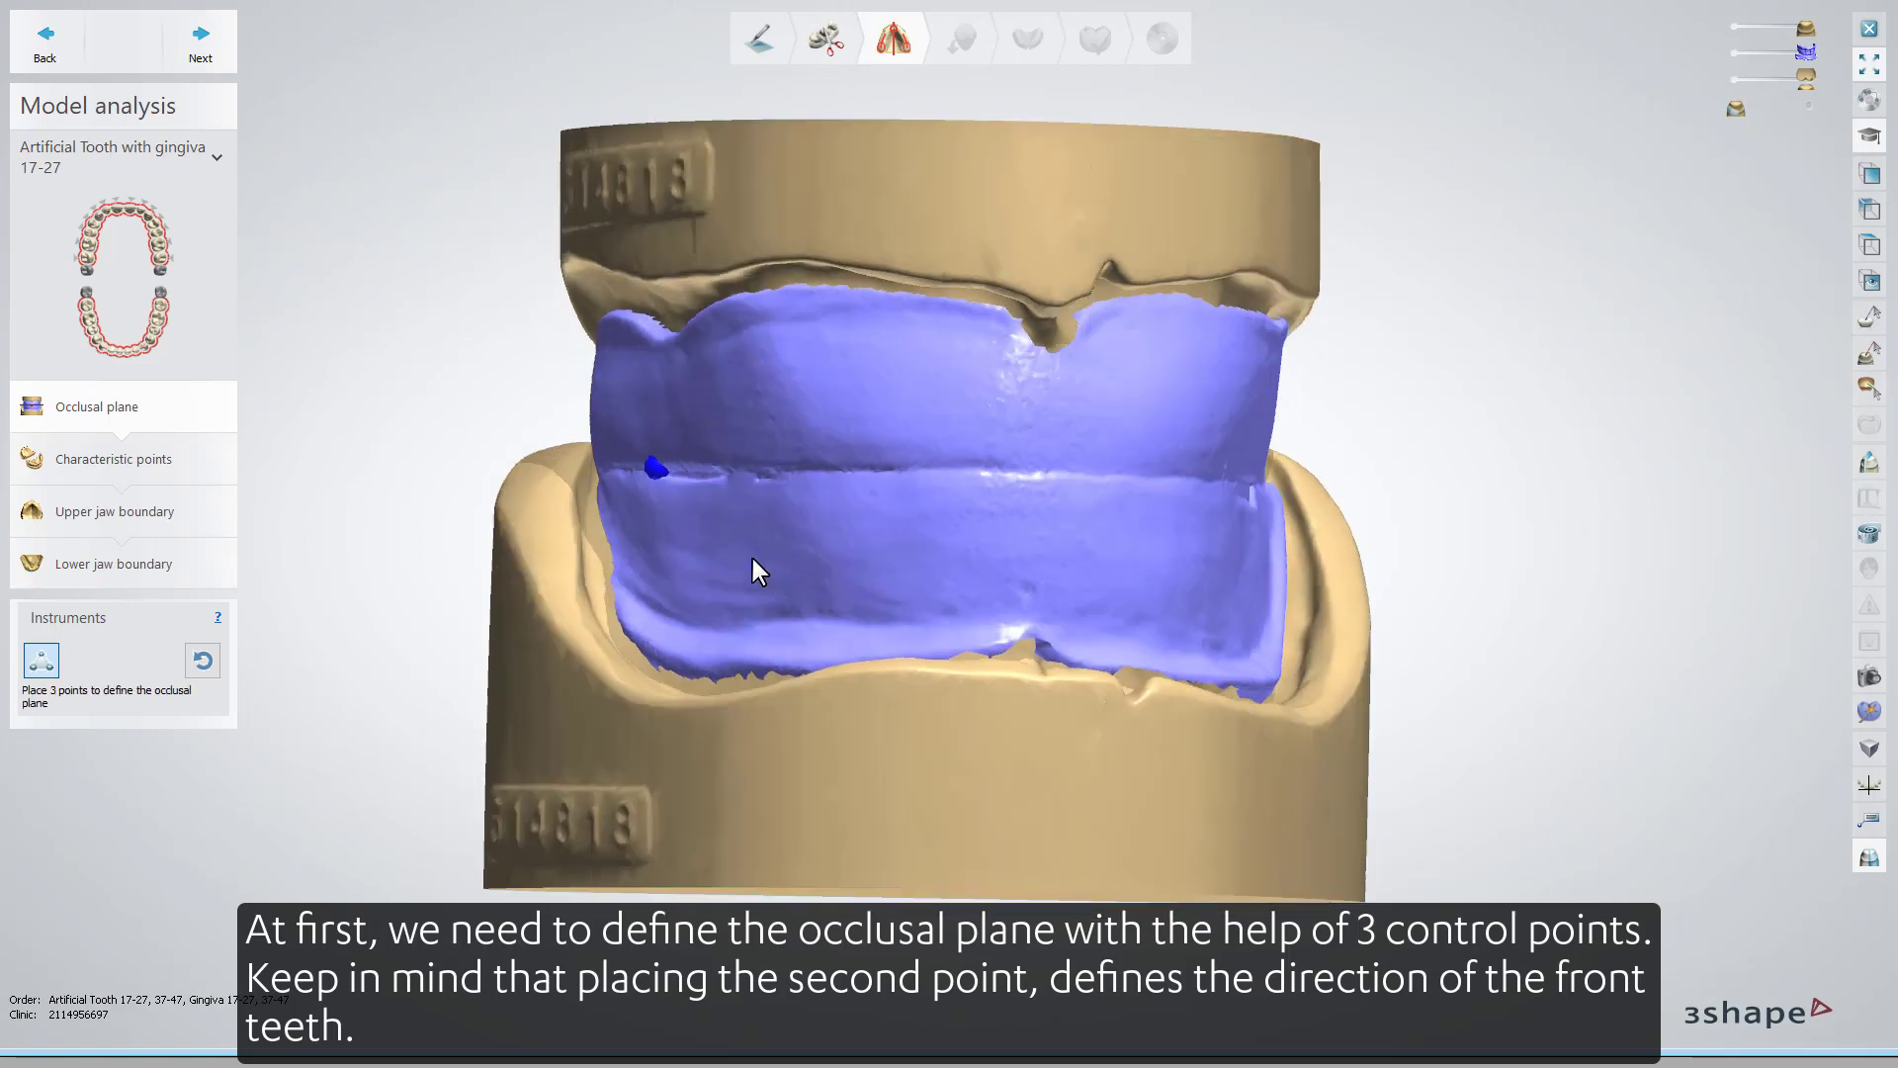
pyautogui.click(997, 487)
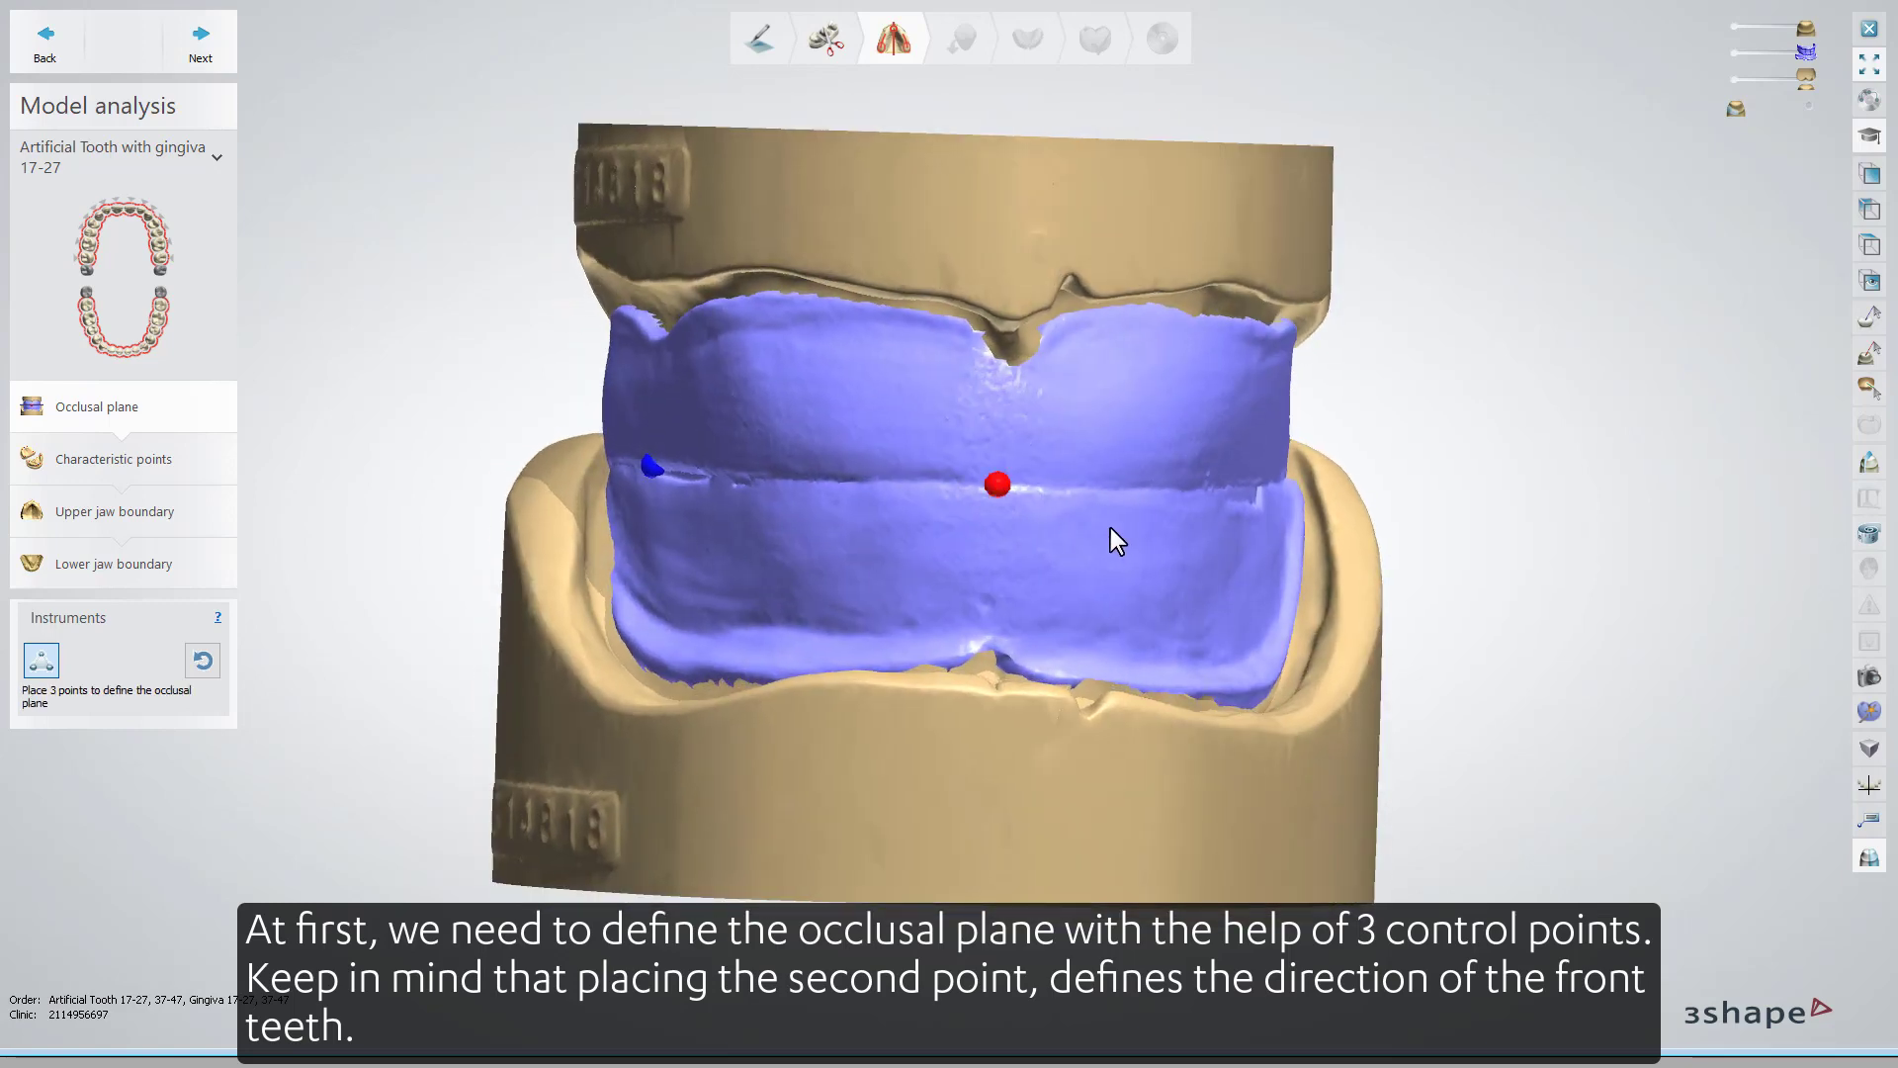
pyautogui.click(1192, 473)
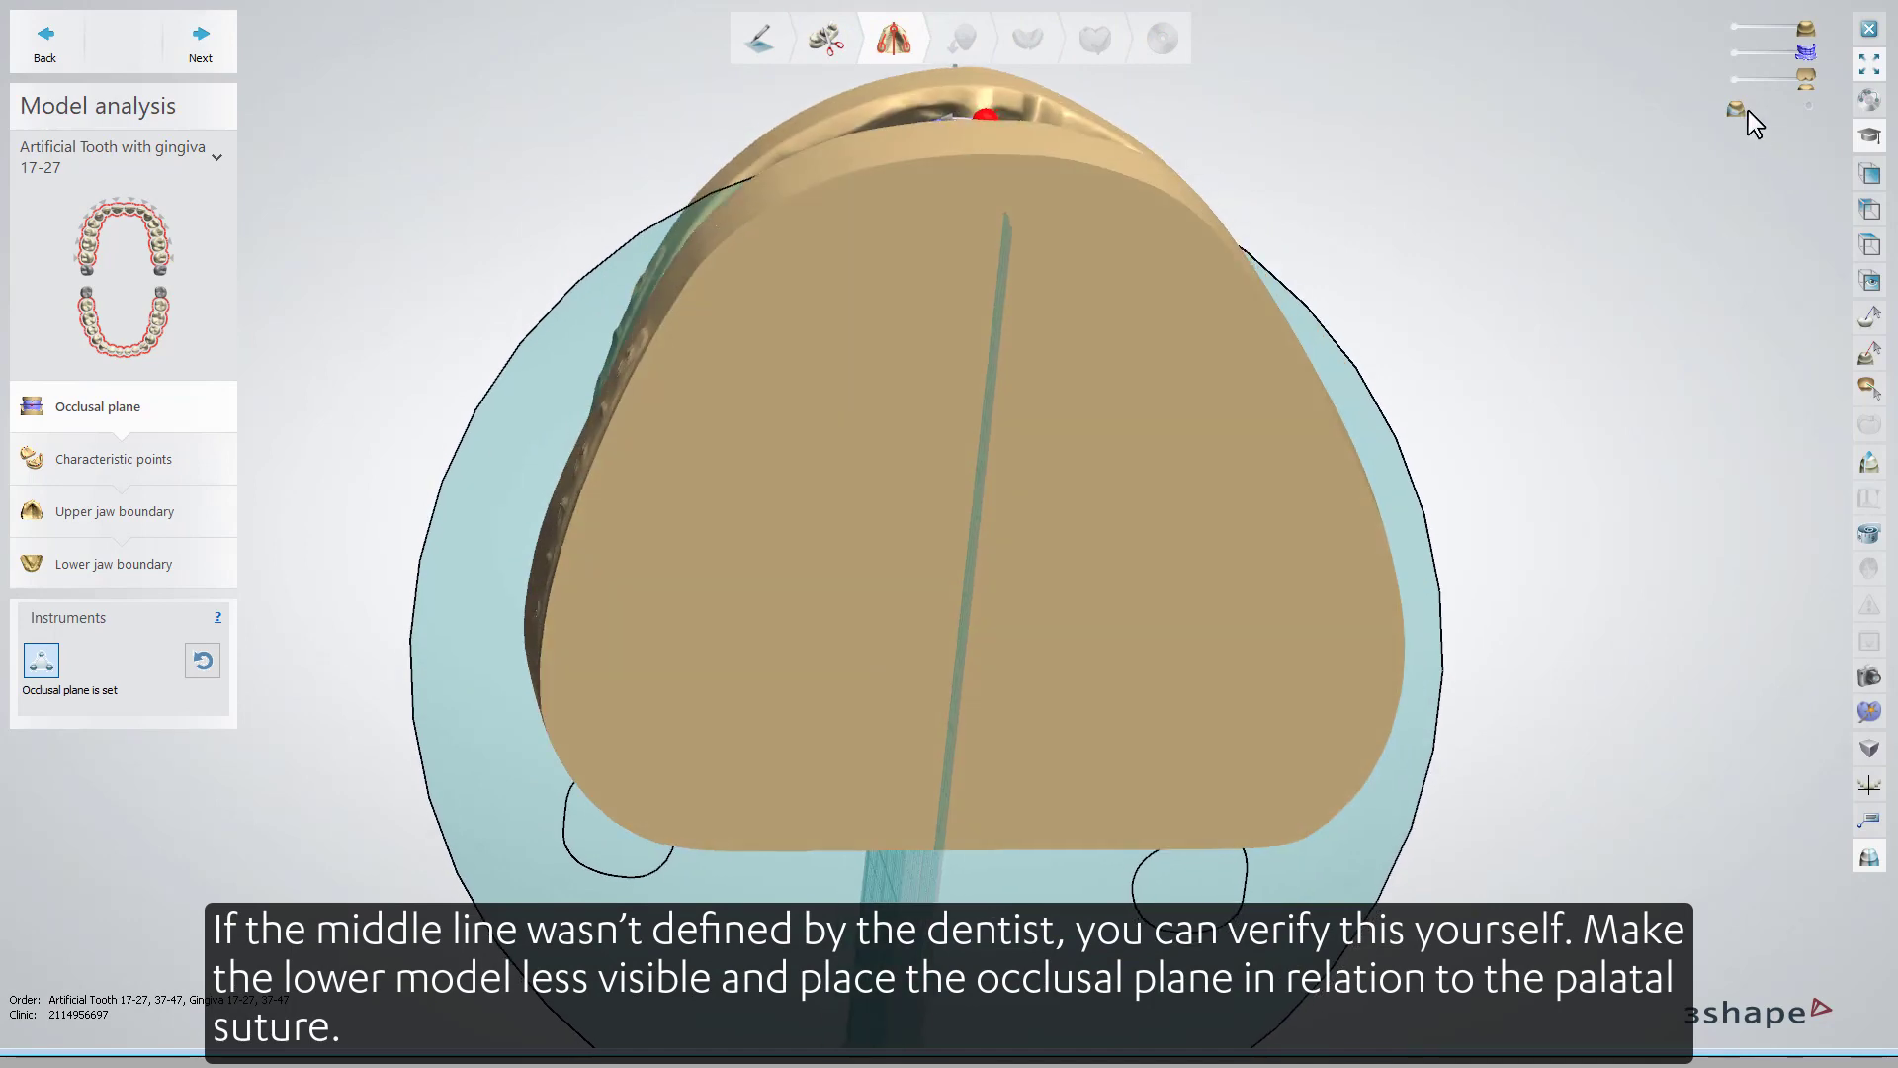
# Fade the lower model, then tilt the plane and rotate its midline onto the palatal suture.
pyautogui.moveTo(1805, 77); pyautogui.dragTo(1732, 77)
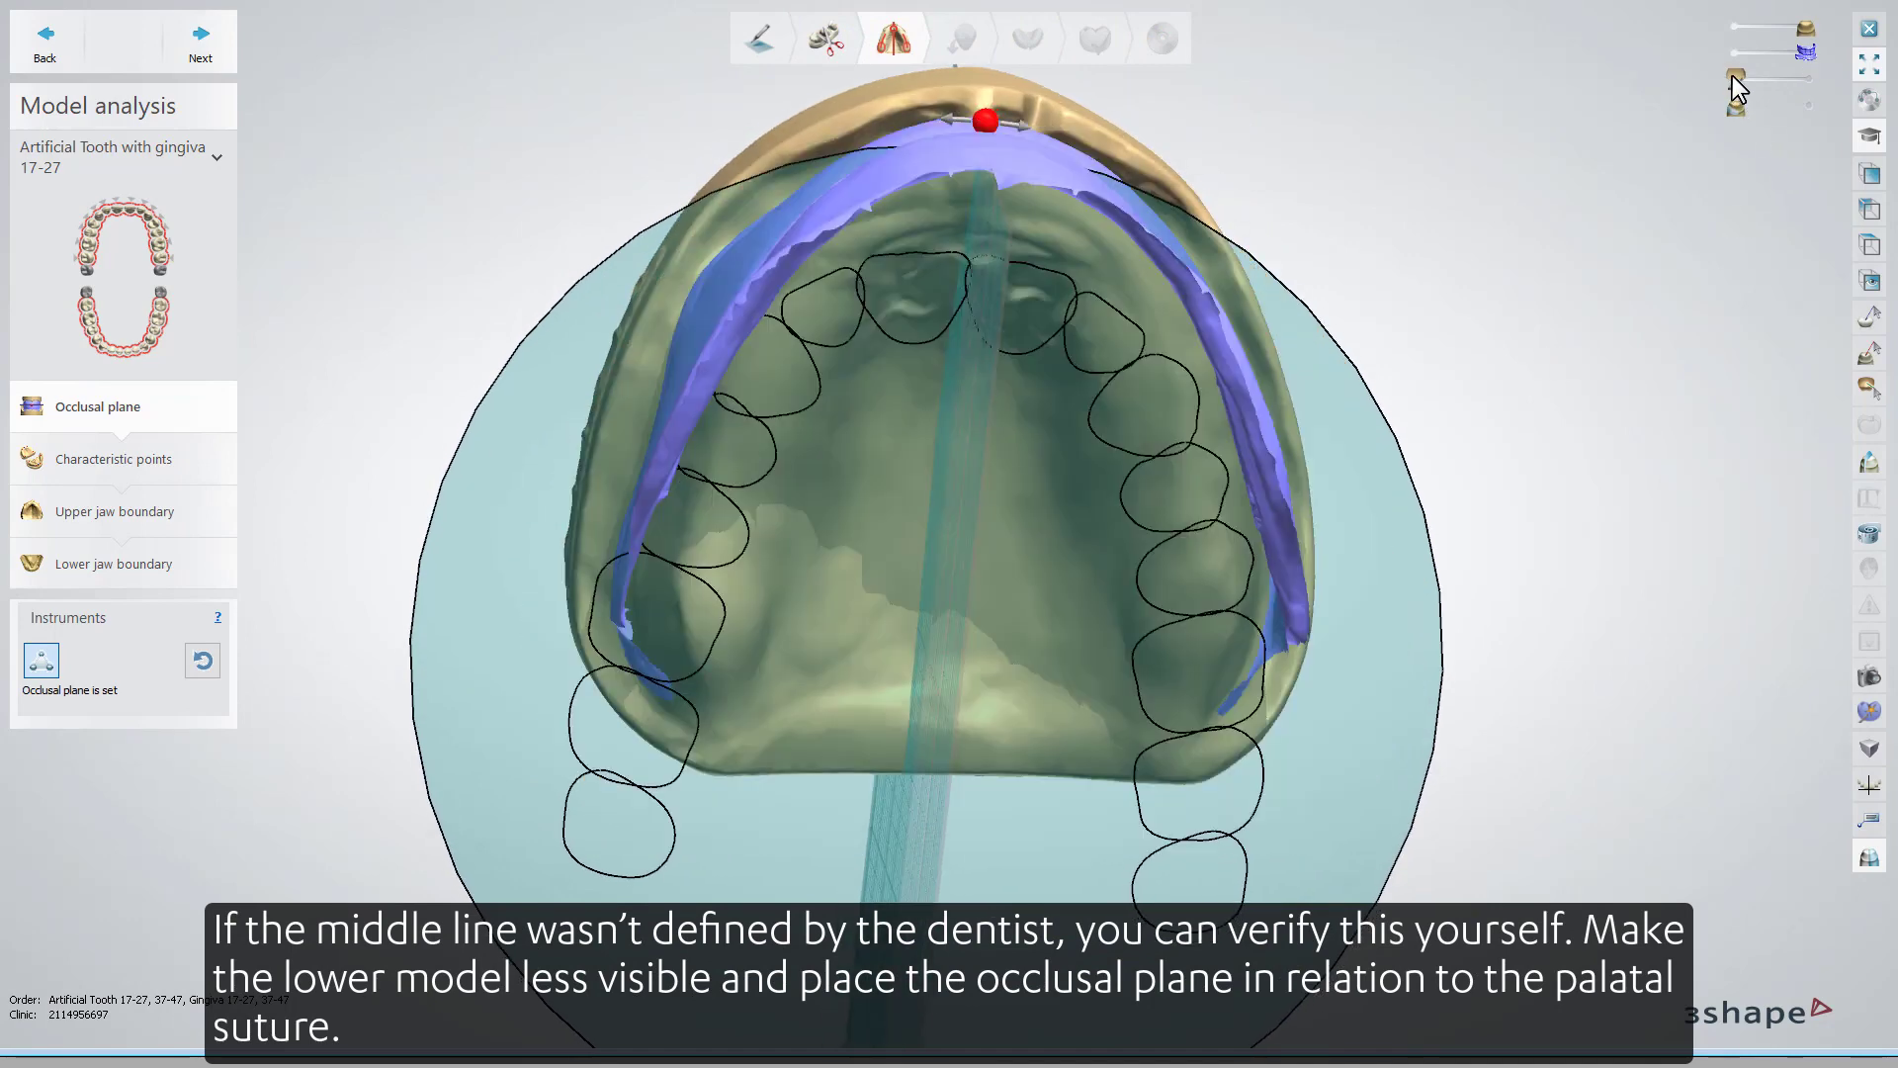
pyautogui.moveTo(1087, 464); pyautogui.dragTo(1082, 390)
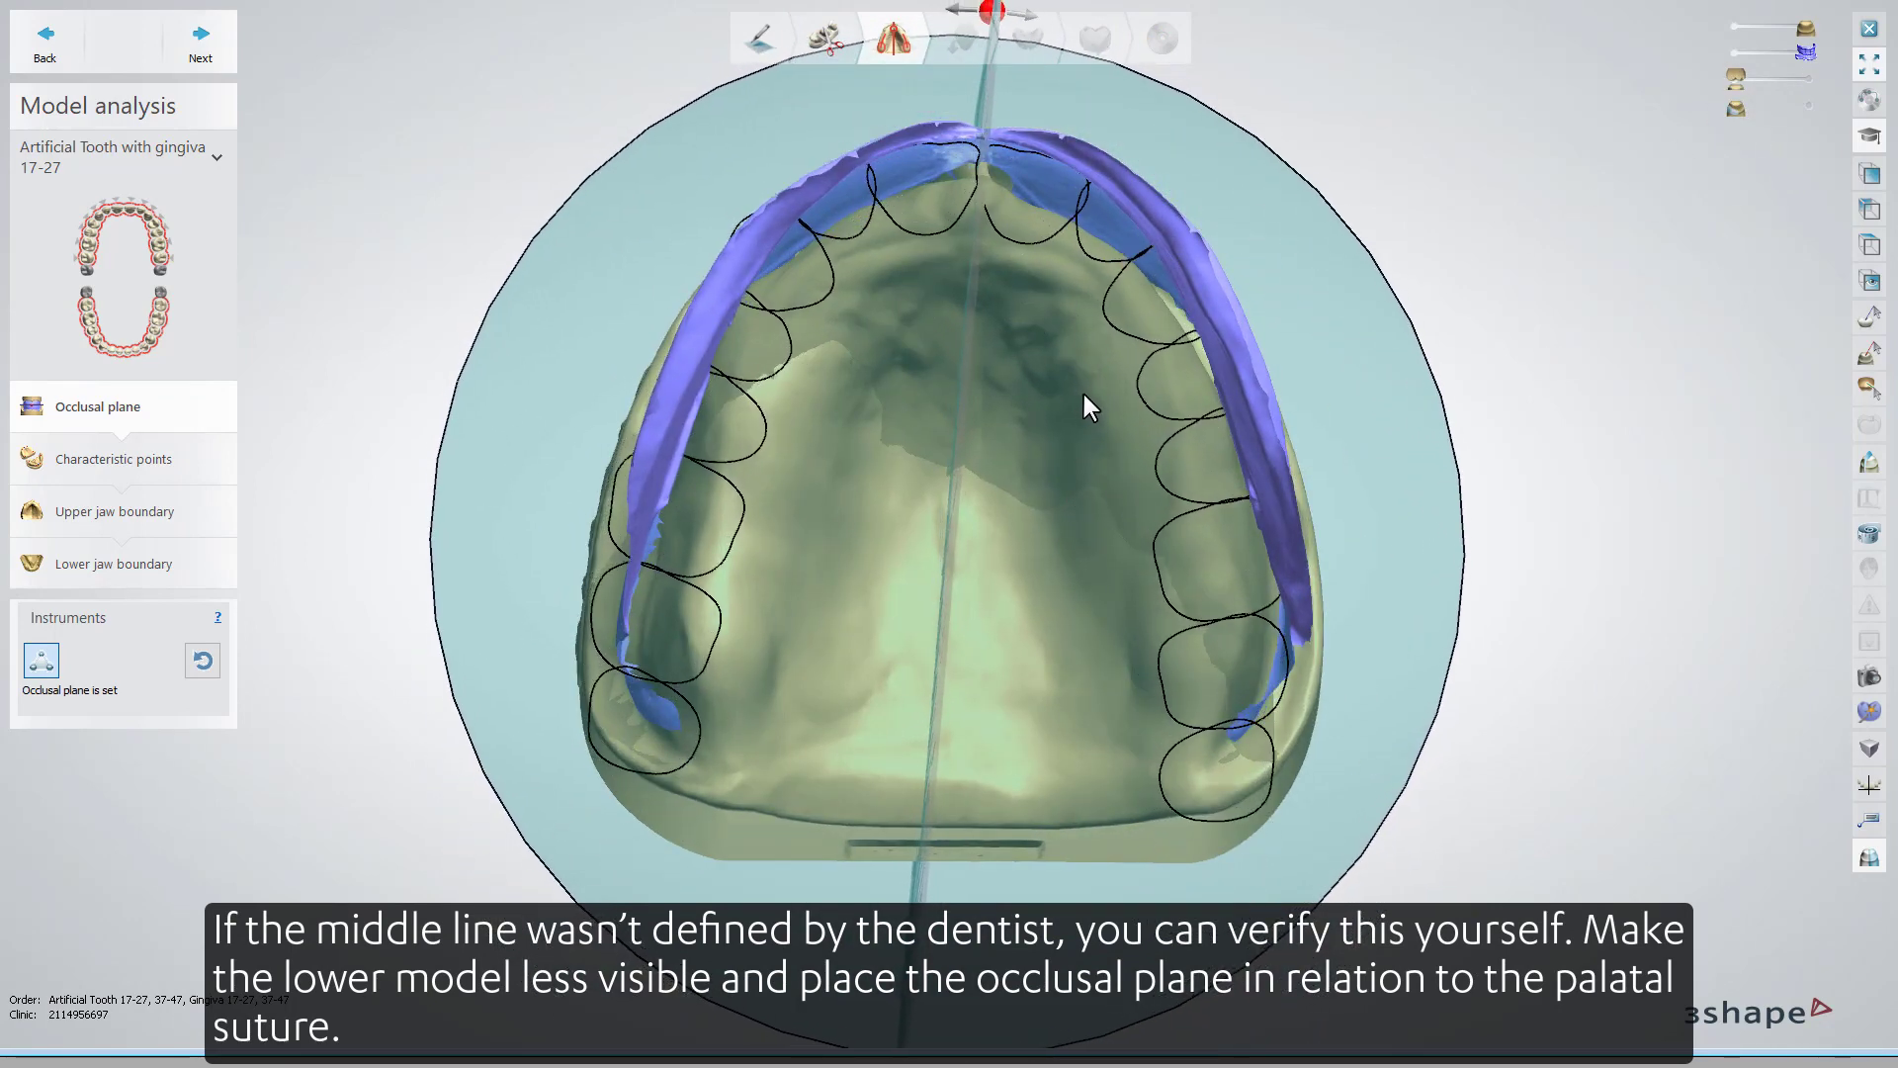
pyautogui.scroll(-2, 999, 247)
pyautogui.moveTo(1006, 76); pyautogui.dragTo(990, 83)
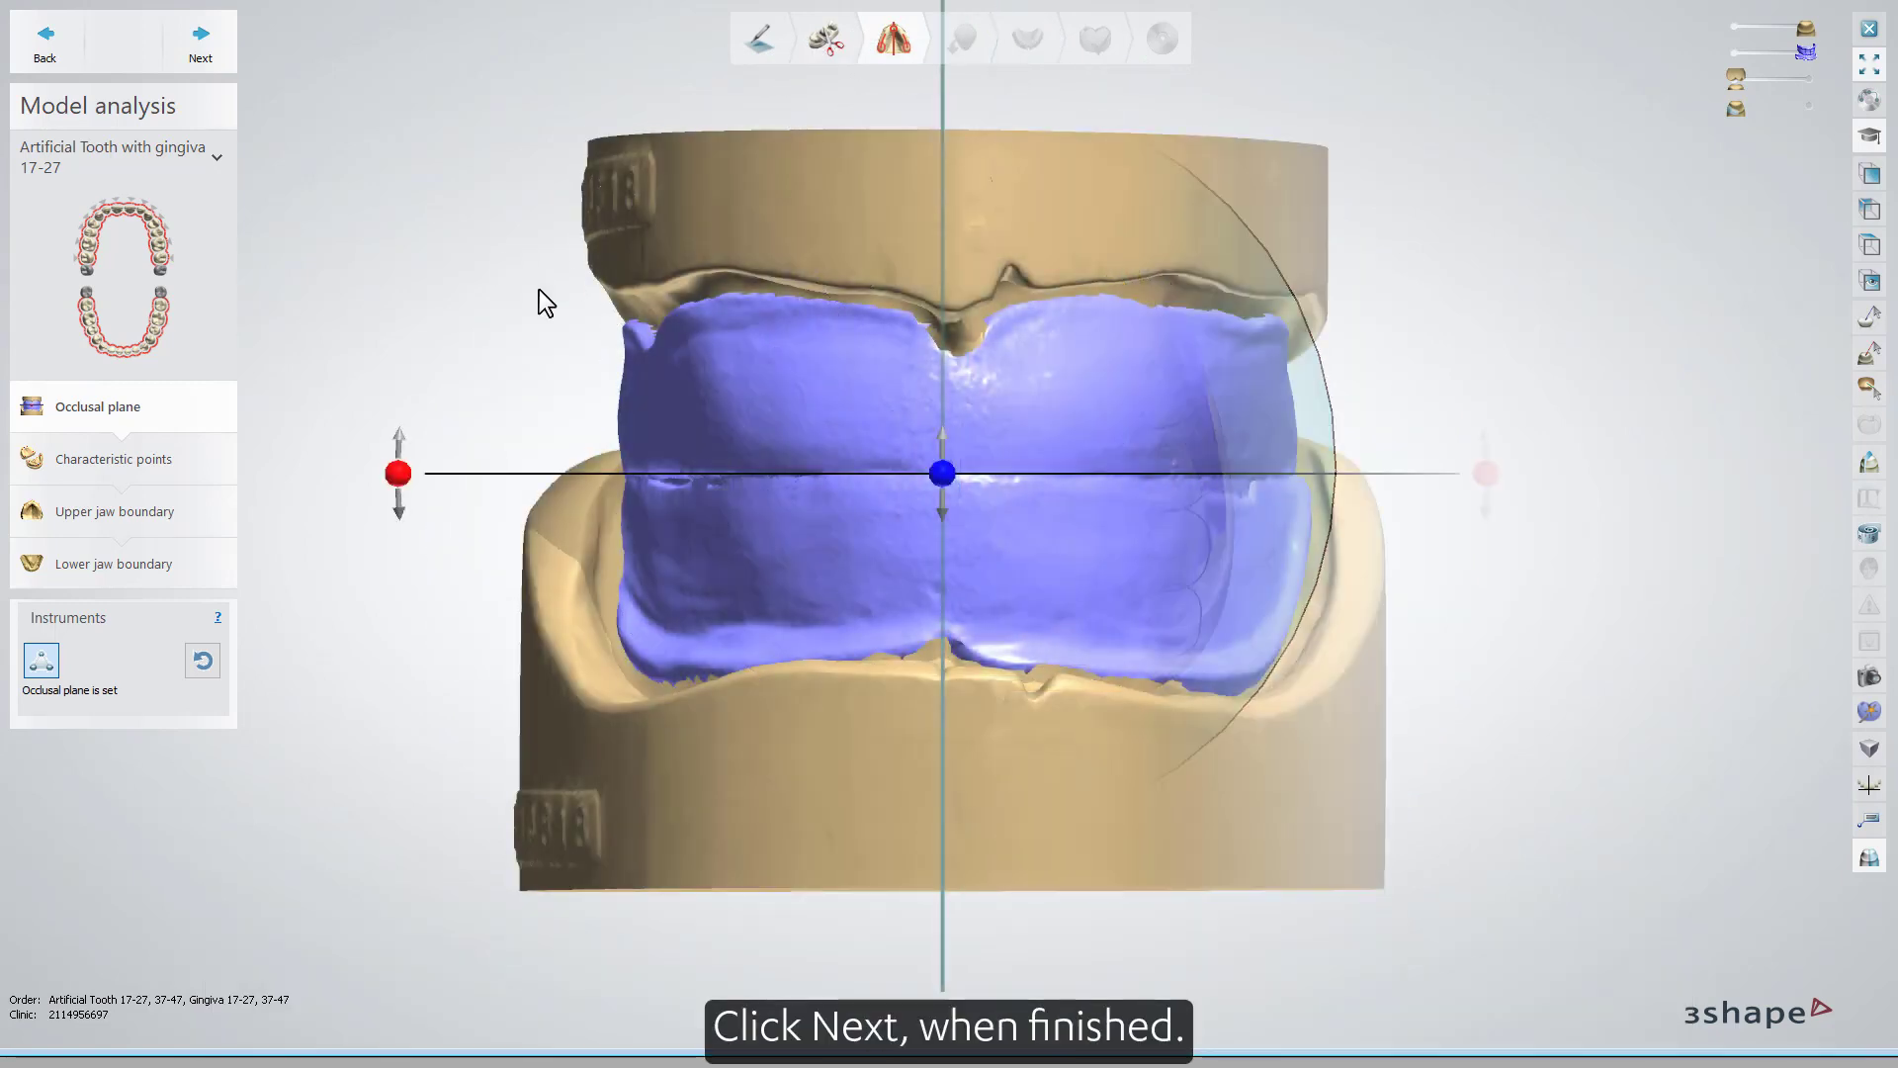
pyautogui.click(223, 61)
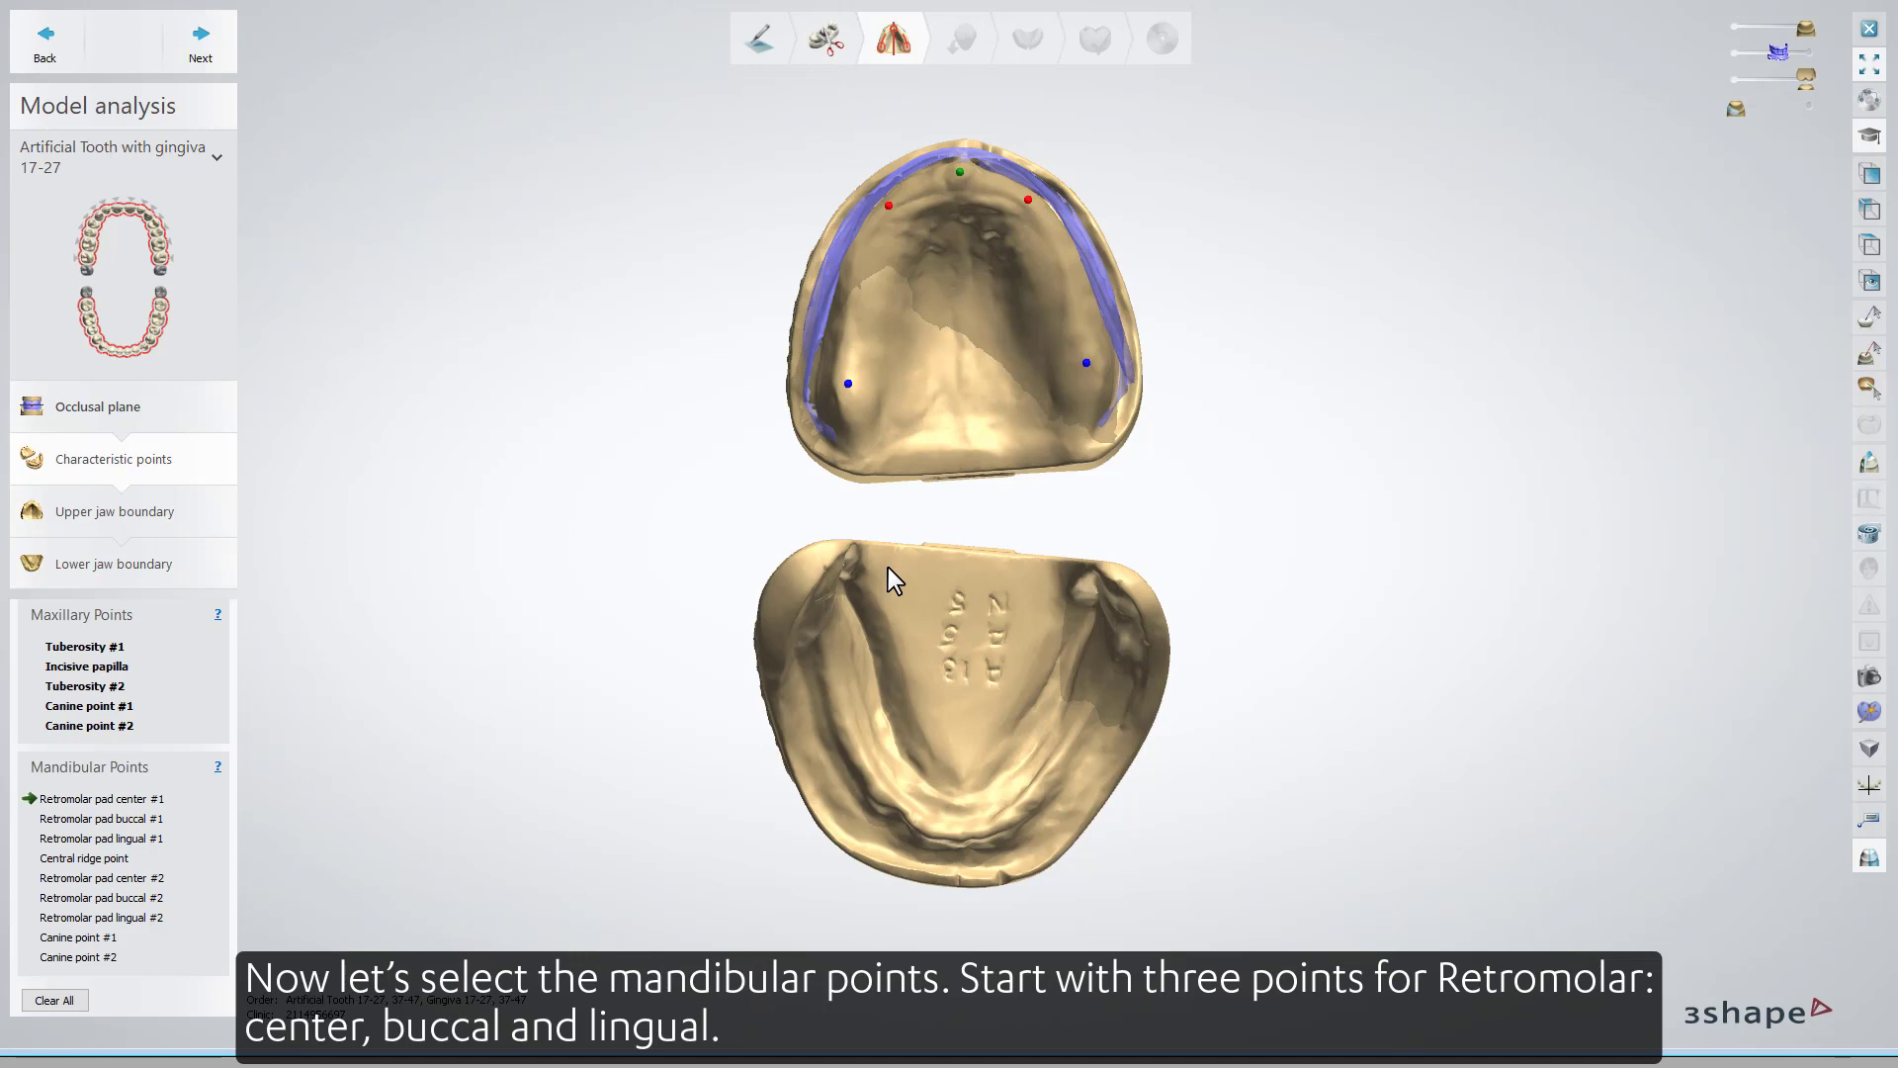
# Mark the first retromolar pad's center, buccal and lingual points plus the central ridge point.
pyautogui.moveTo(878, 597); pyautogui.dragTo(853, 573, button='right')
pyautogui.click(803, 579)
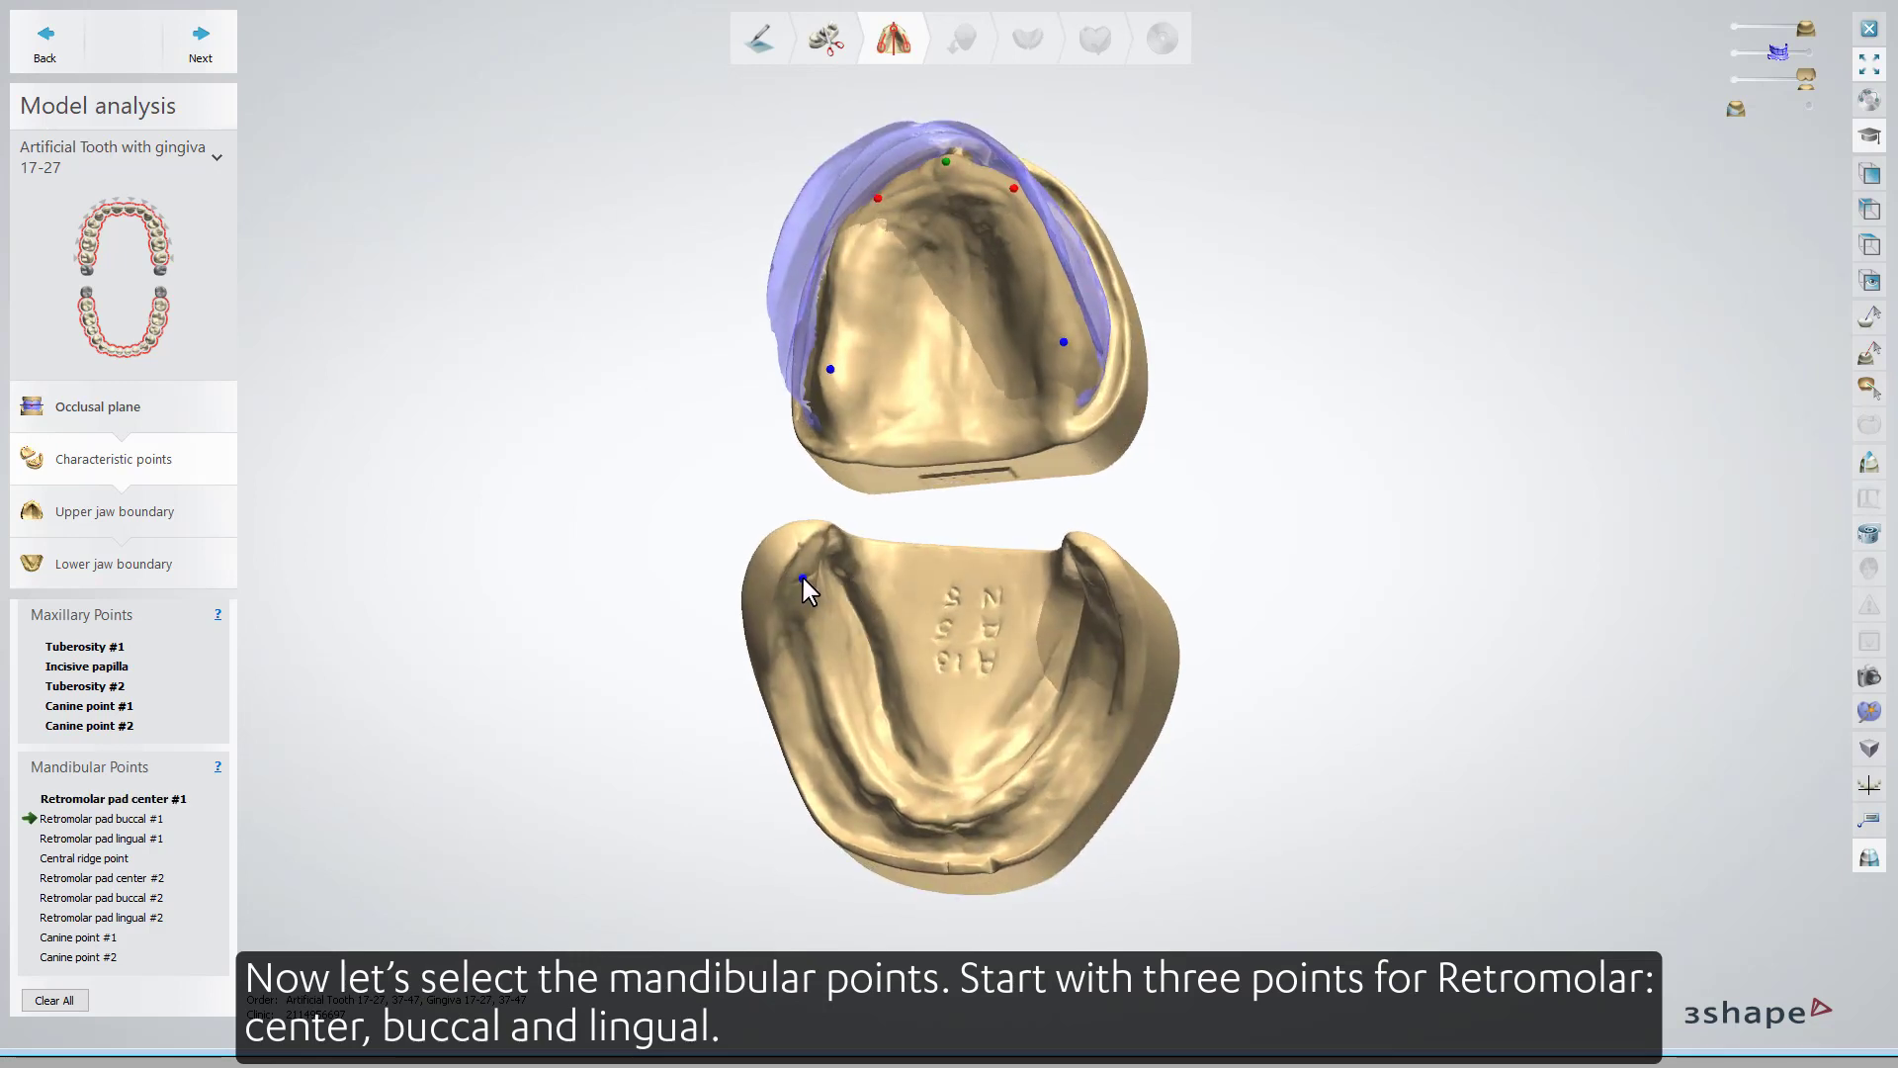
pyautogui.moveTo(846, 602); pyautogui.dragTo(904, 638, button='right')
pyautogui.click(769, 598)
pyautogui.click(812, 580)
pyautogui.click(965, 815)
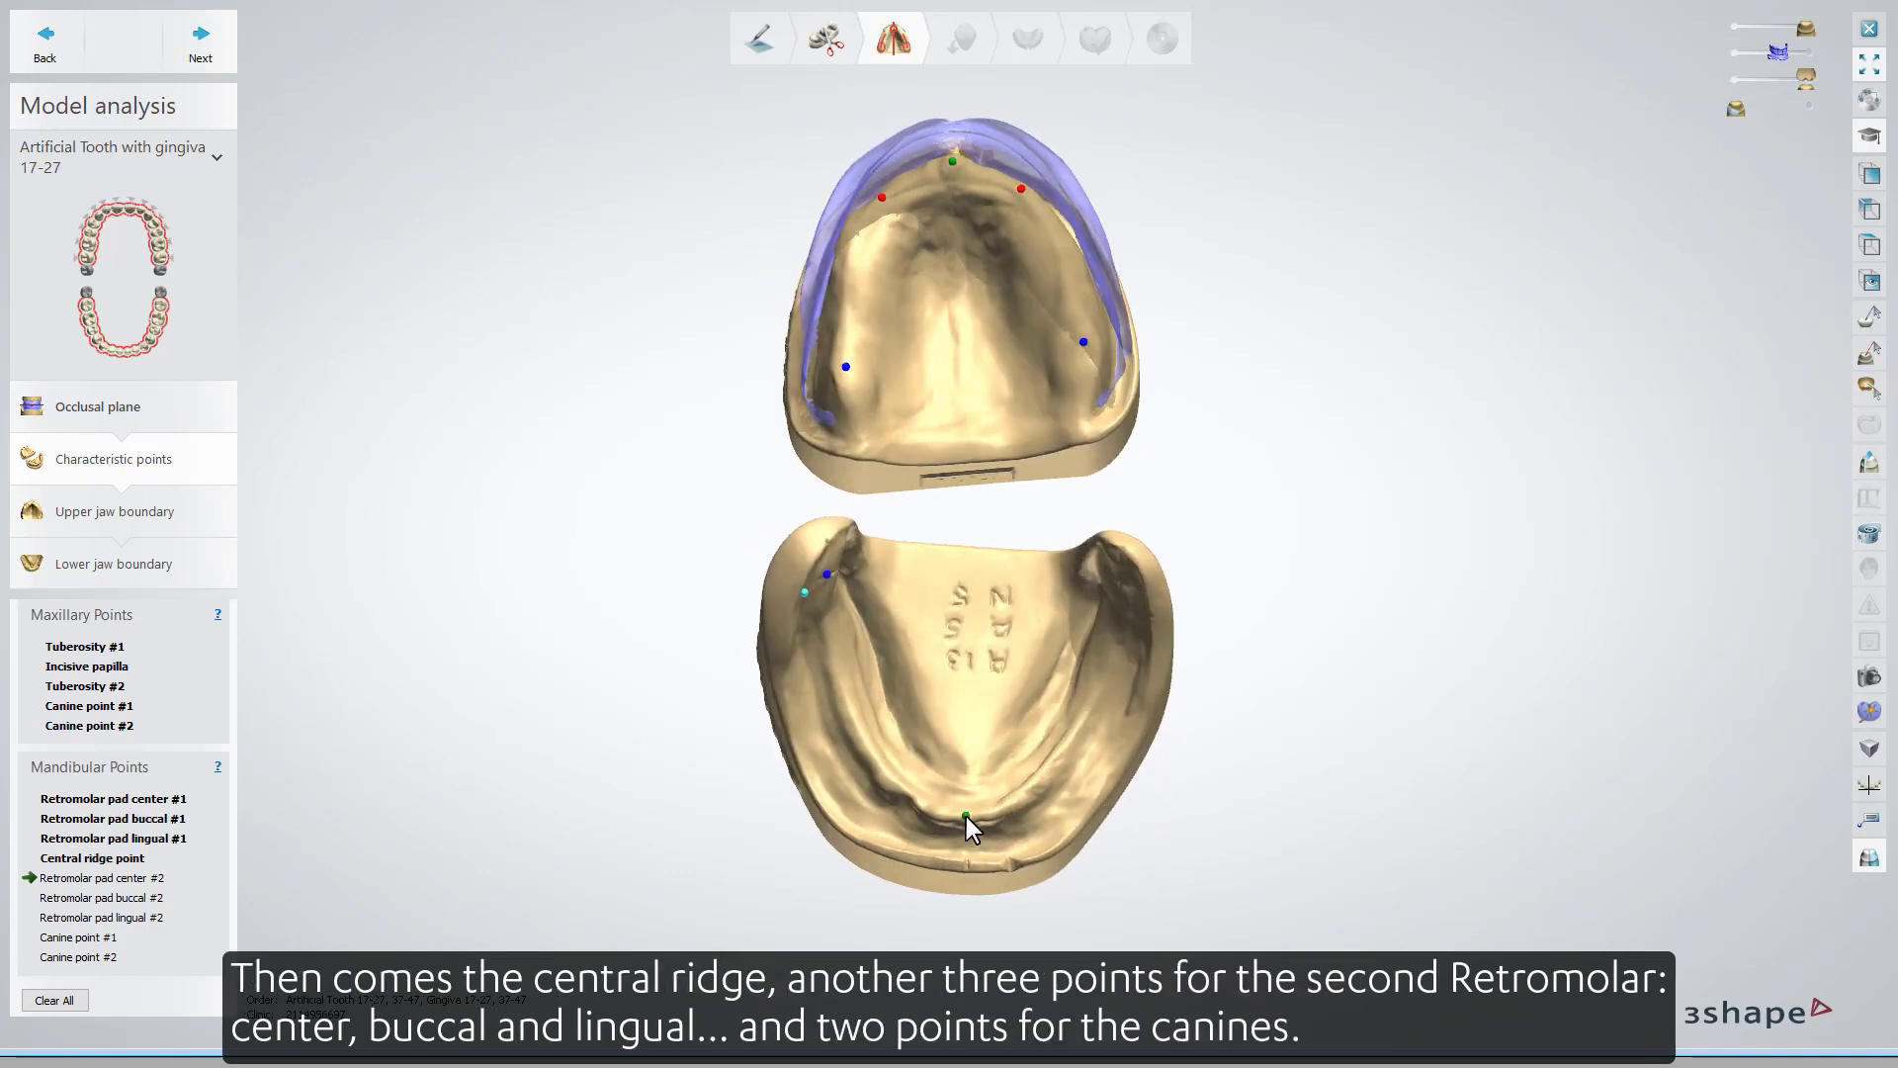
# Mark the second retromolar pad's center, buccal and lingual points on the lower jaw.
pyautogui.moveTo(1057, 774); pyautogui.dragTo(963, 746, button='right')
pyautogui.click(1146, 579)
pyautogui.click(1175, 584)
pyautogui.click(1124, 566)
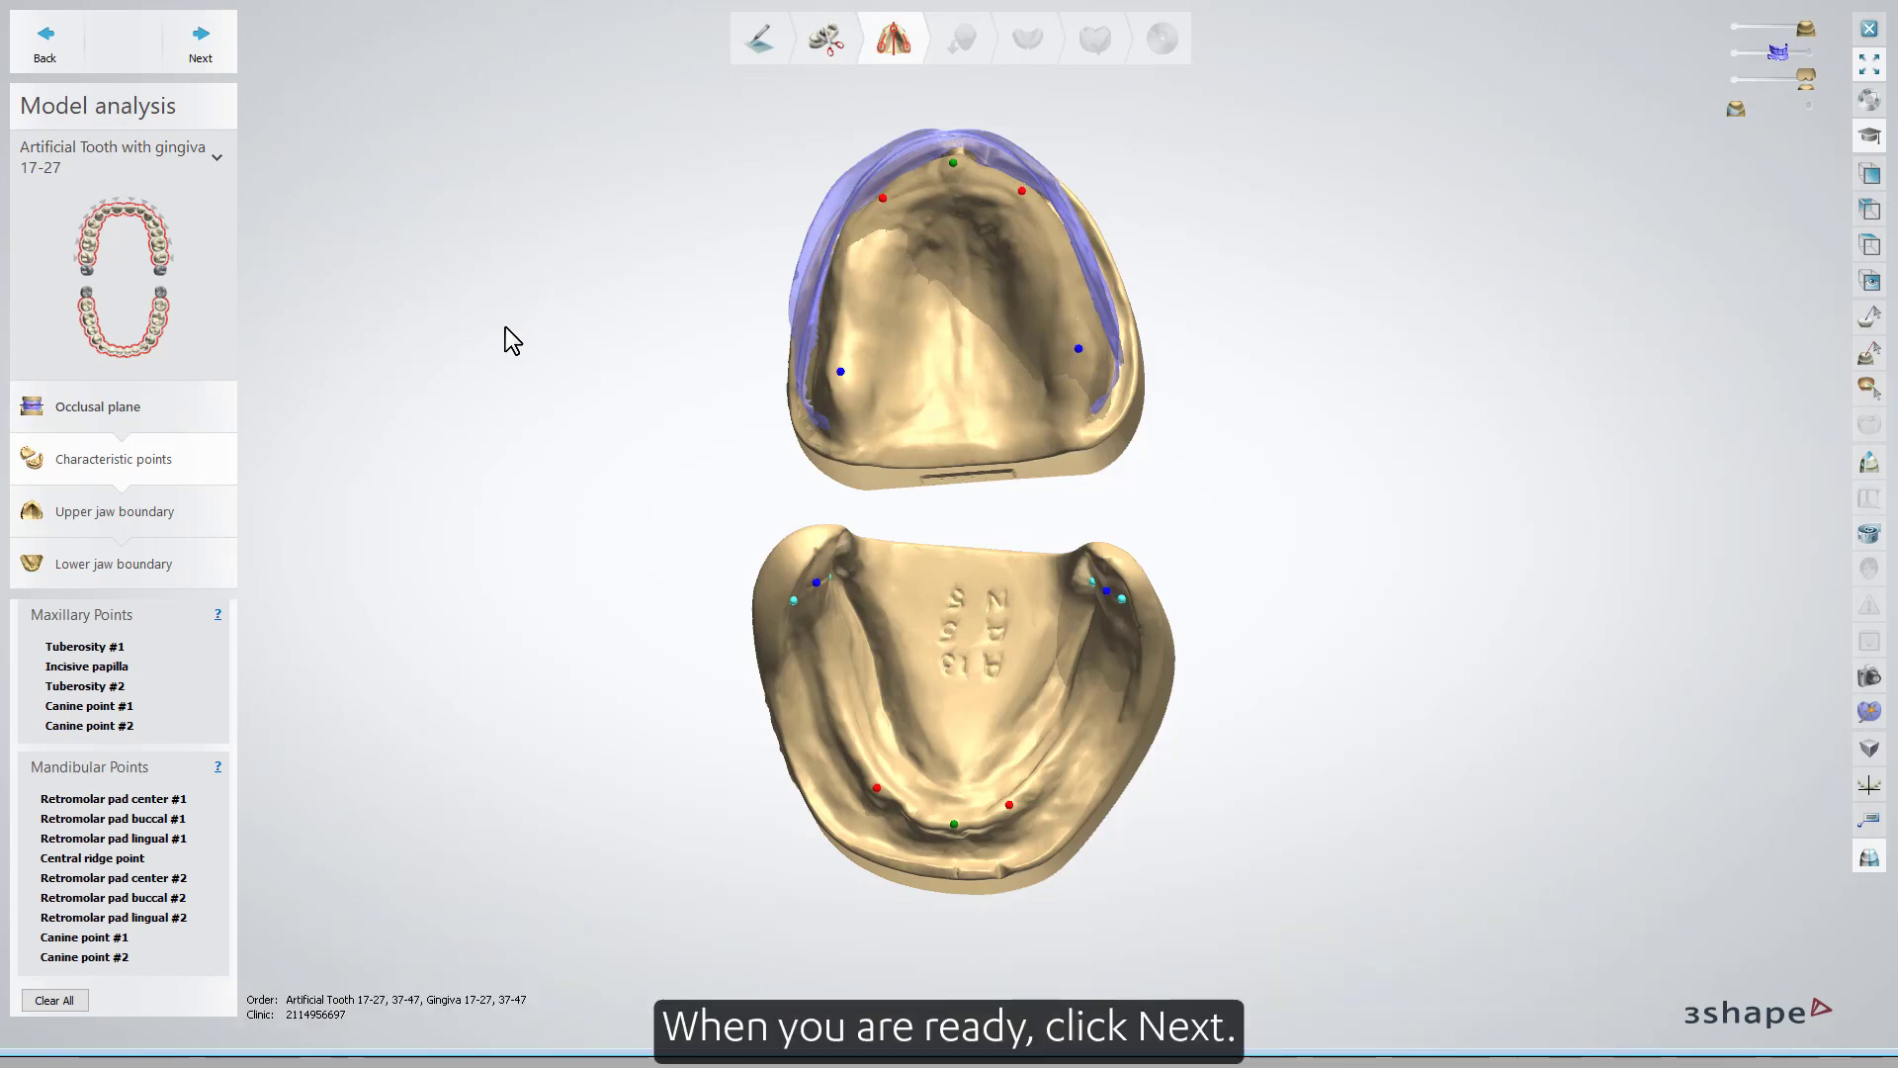
pyautogui.click(201, 44)
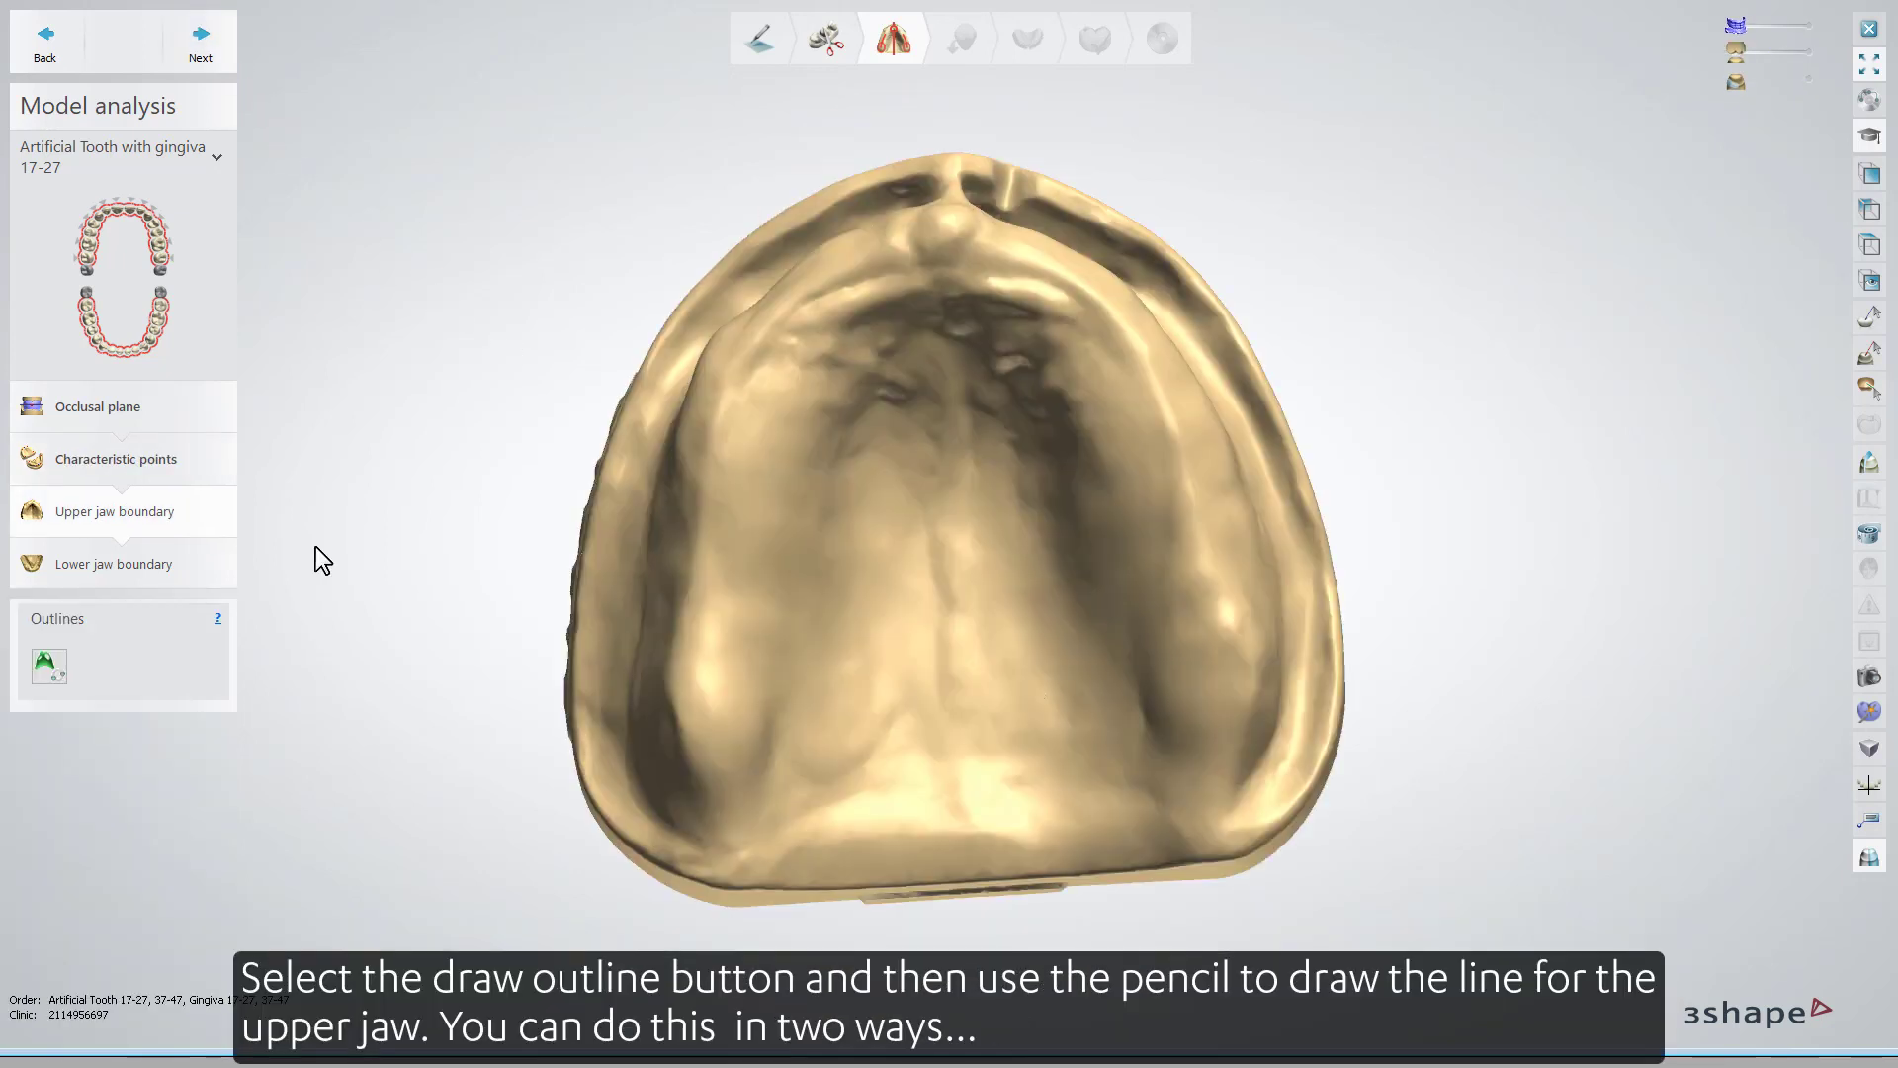
# Trace the upper jaw boundary up the left rim with clicked points and a freehand stroke.
pyautogui.click(49, 667)
pyautogui.click(599, 697)
pyautogui.click(600, 626)
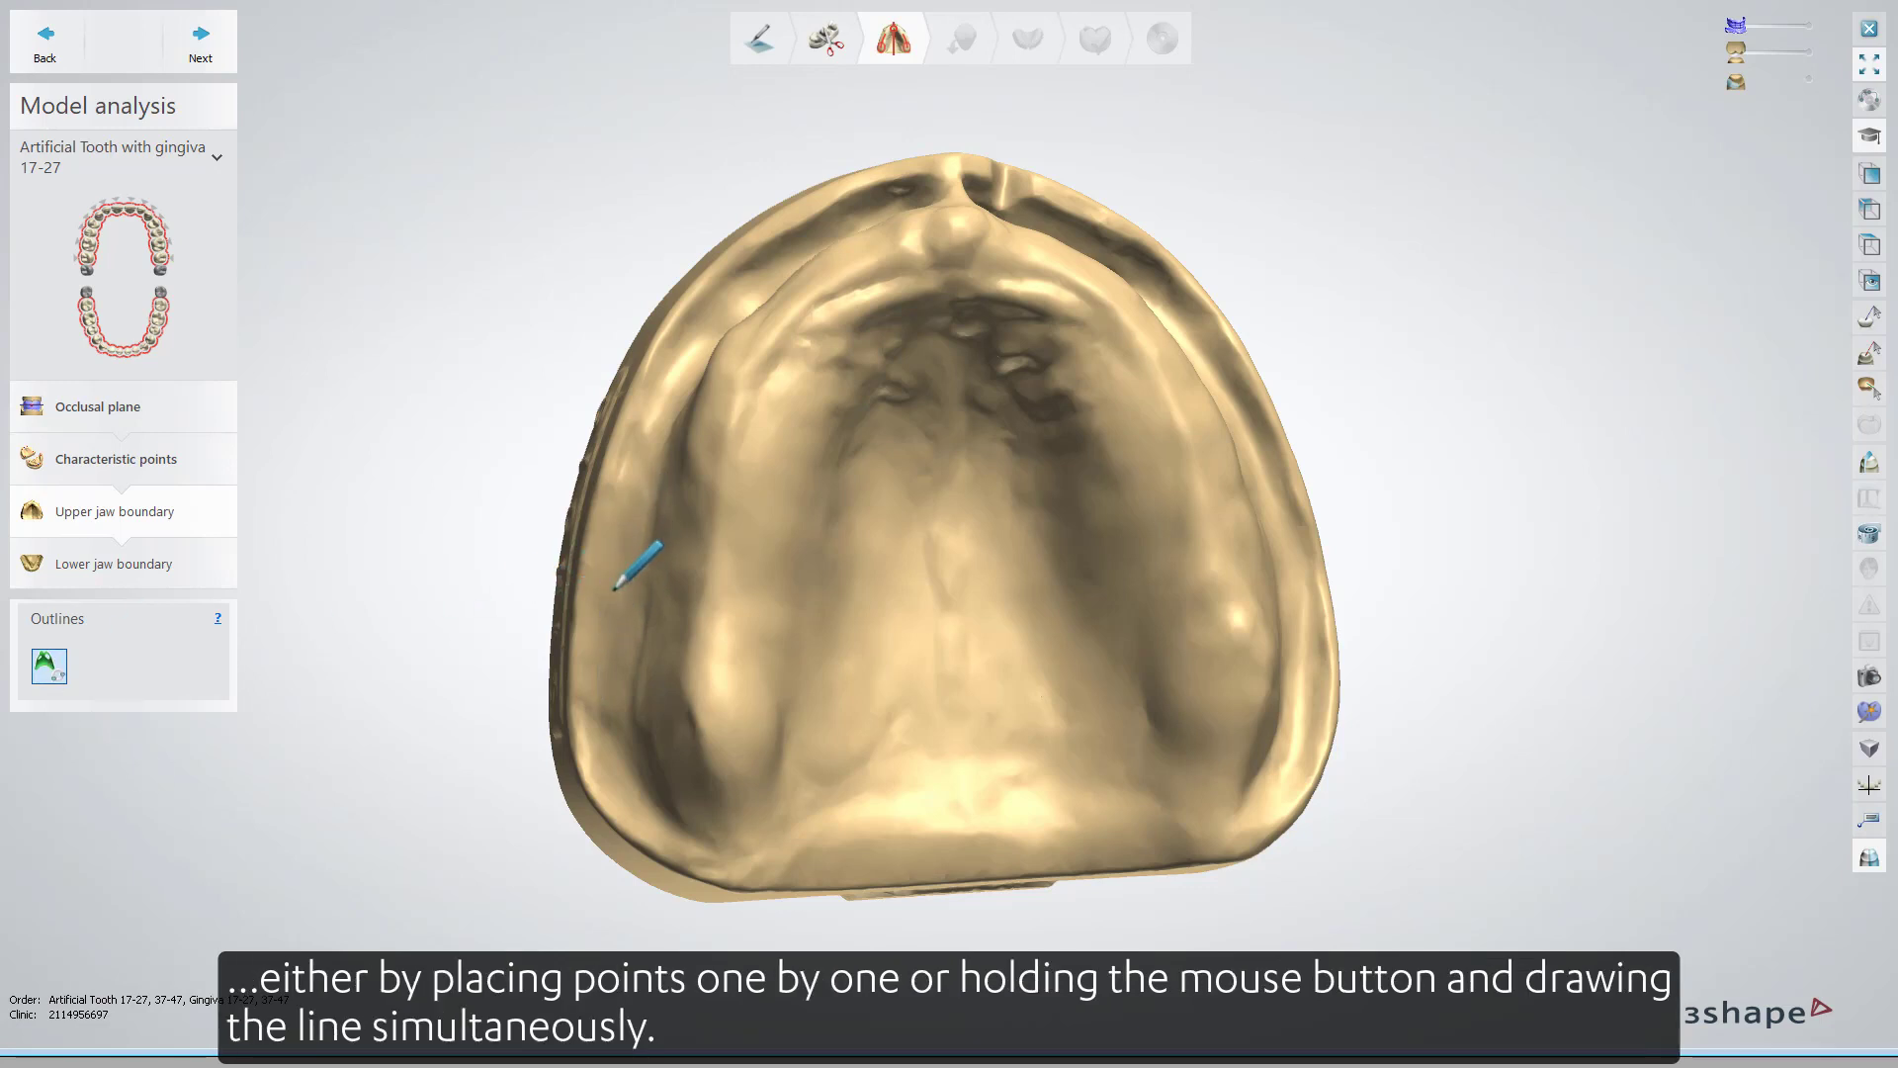
pyautogui.click(609, 593)
pyautogui.click(613, 577)
pyautogui.moveTo(619, 564); pyautogui.dragTo(708, 353)
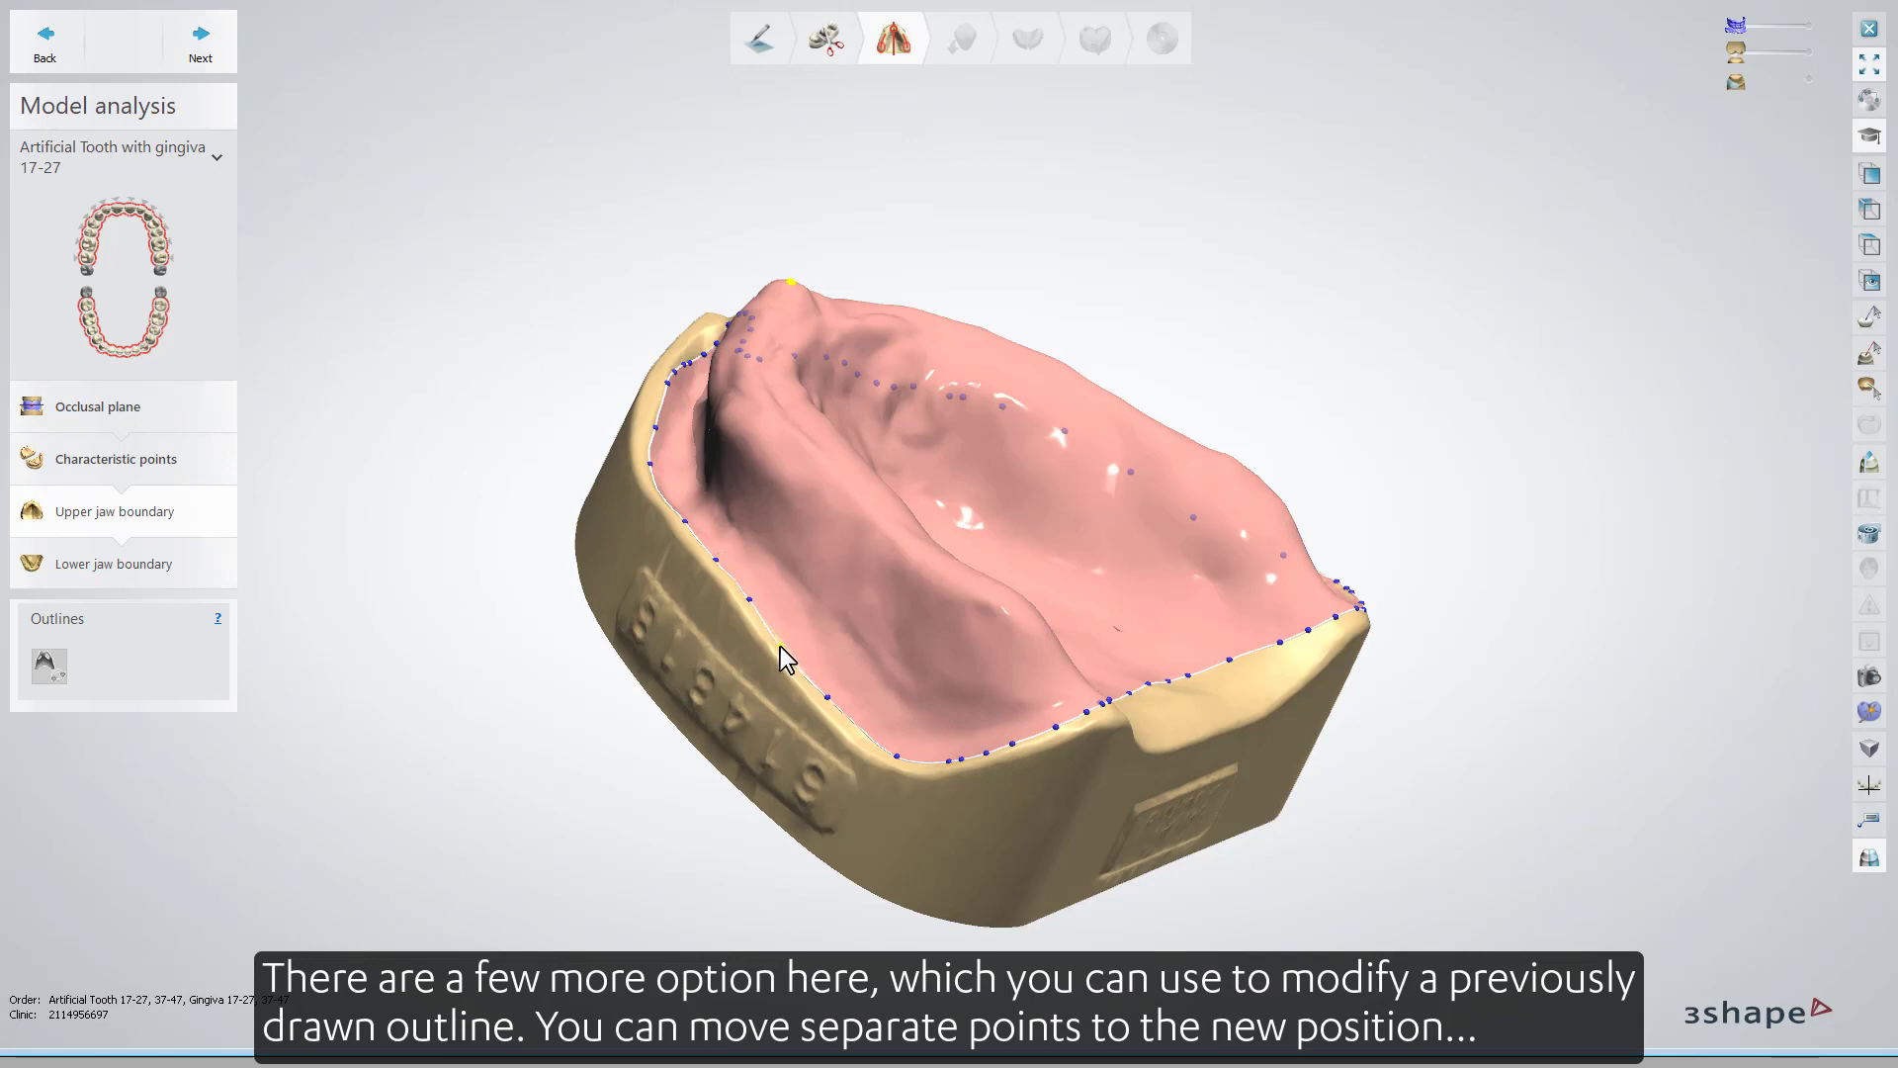
# Add control points to the upper jaw outline and toggle fast line editing on and off.
pyautogui.scroll(4, 780, 643)
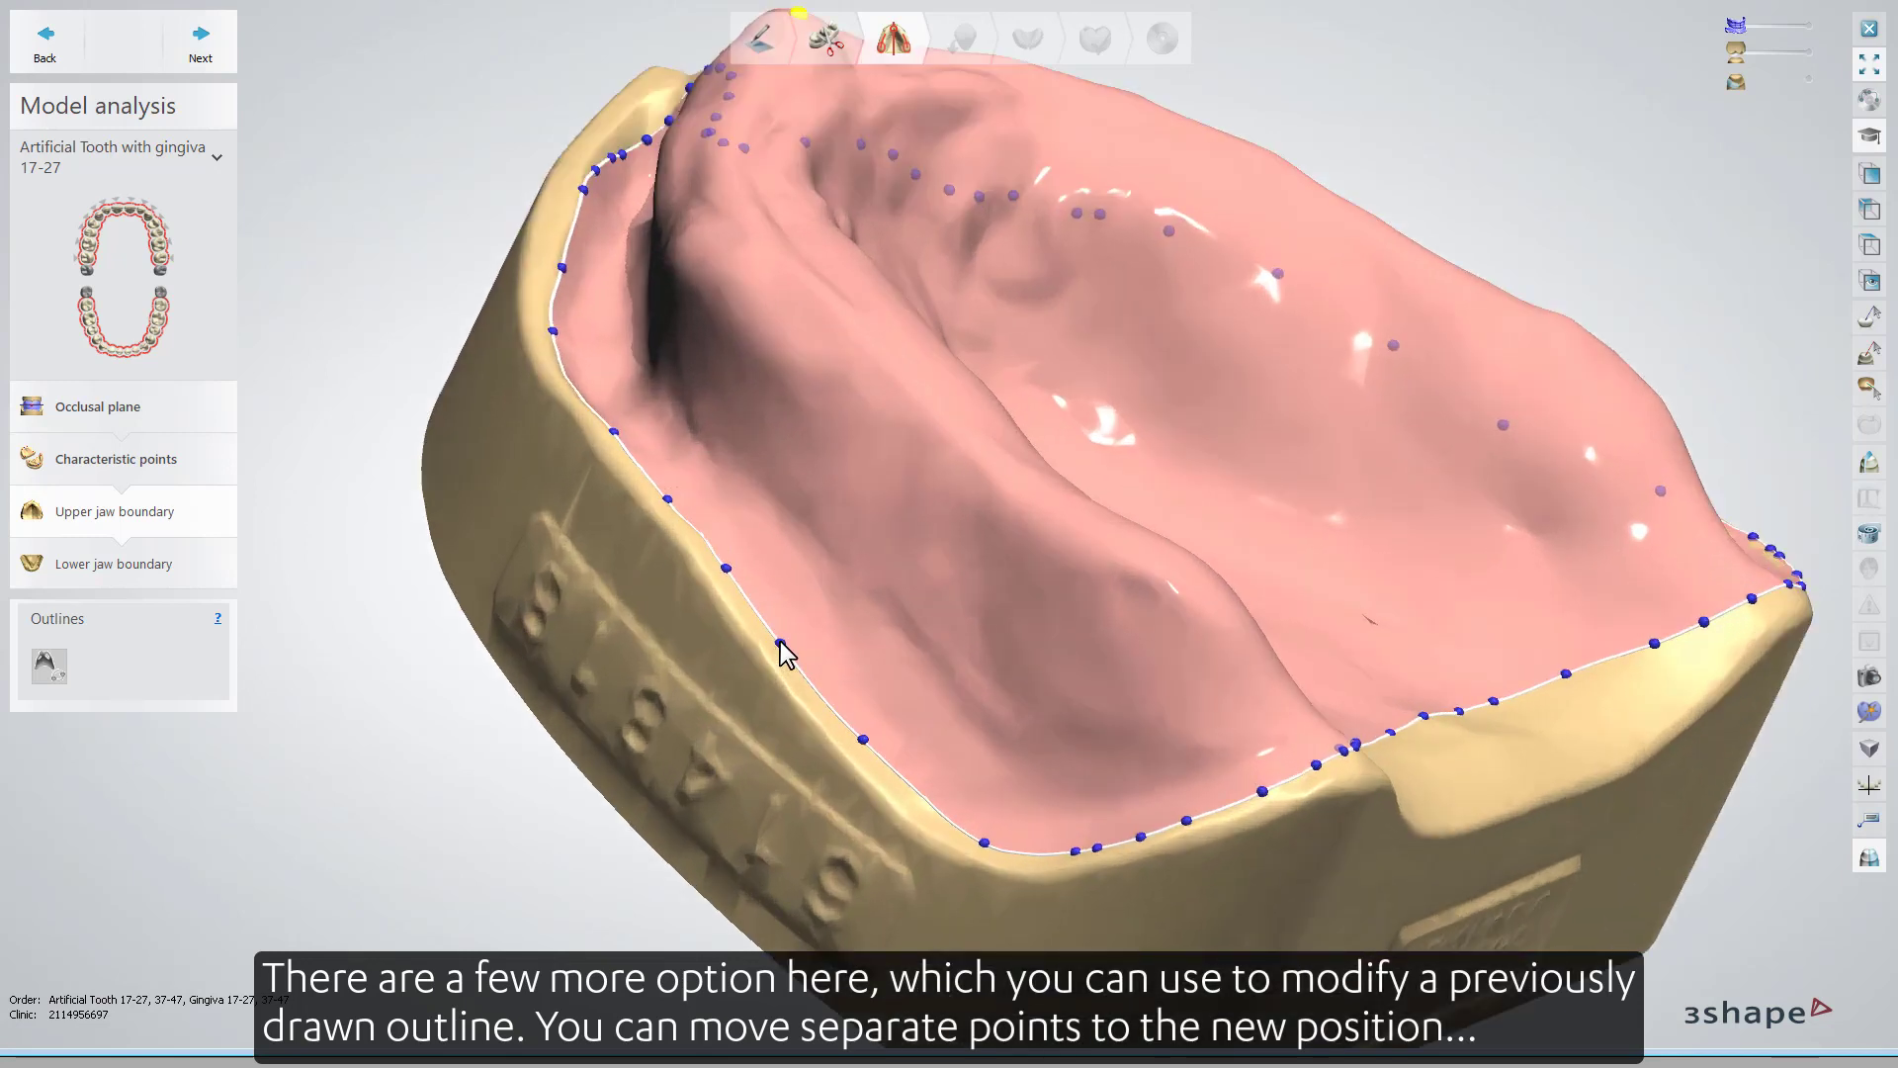
pyautogui.click(777, 638)
pyautogui.rightClick(805, 673)
pyautogui.click(808, 681)
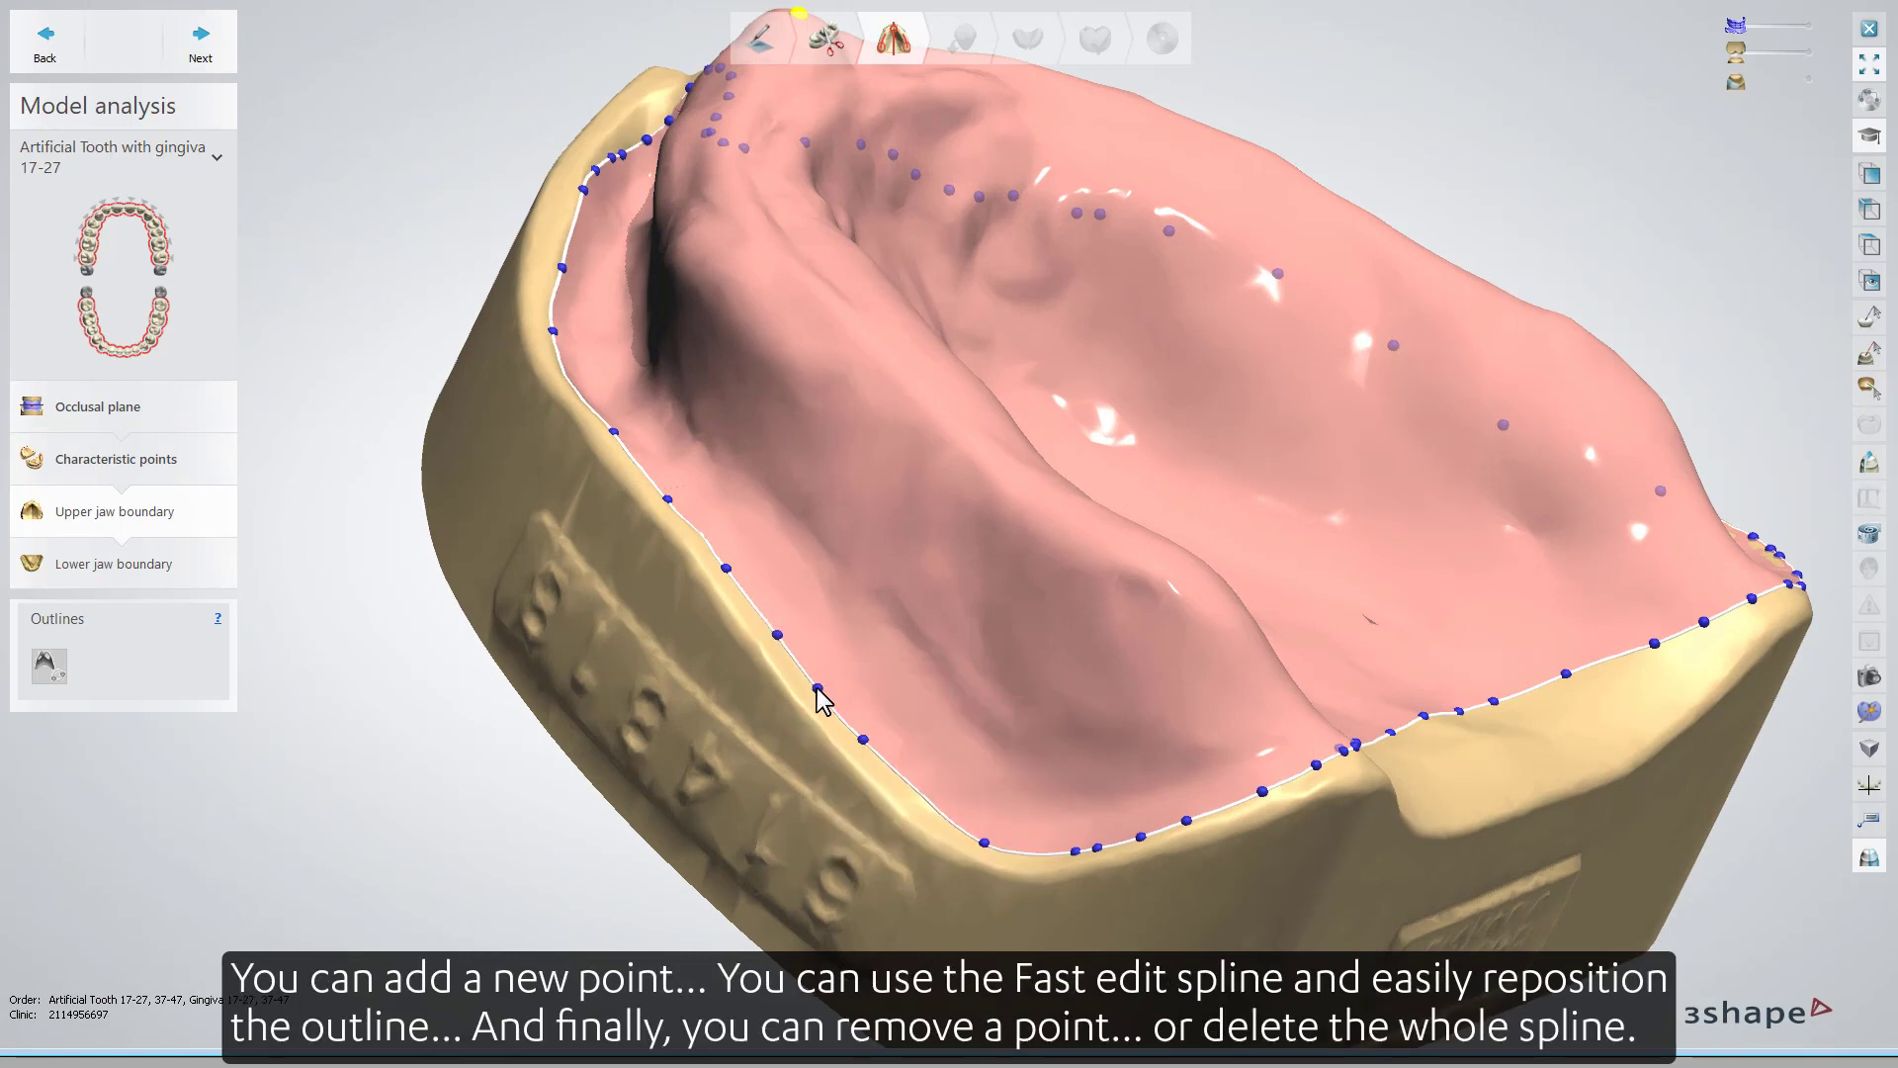
pyautogui.rightClick(820, 699)
pyautogui.click(862, 781)
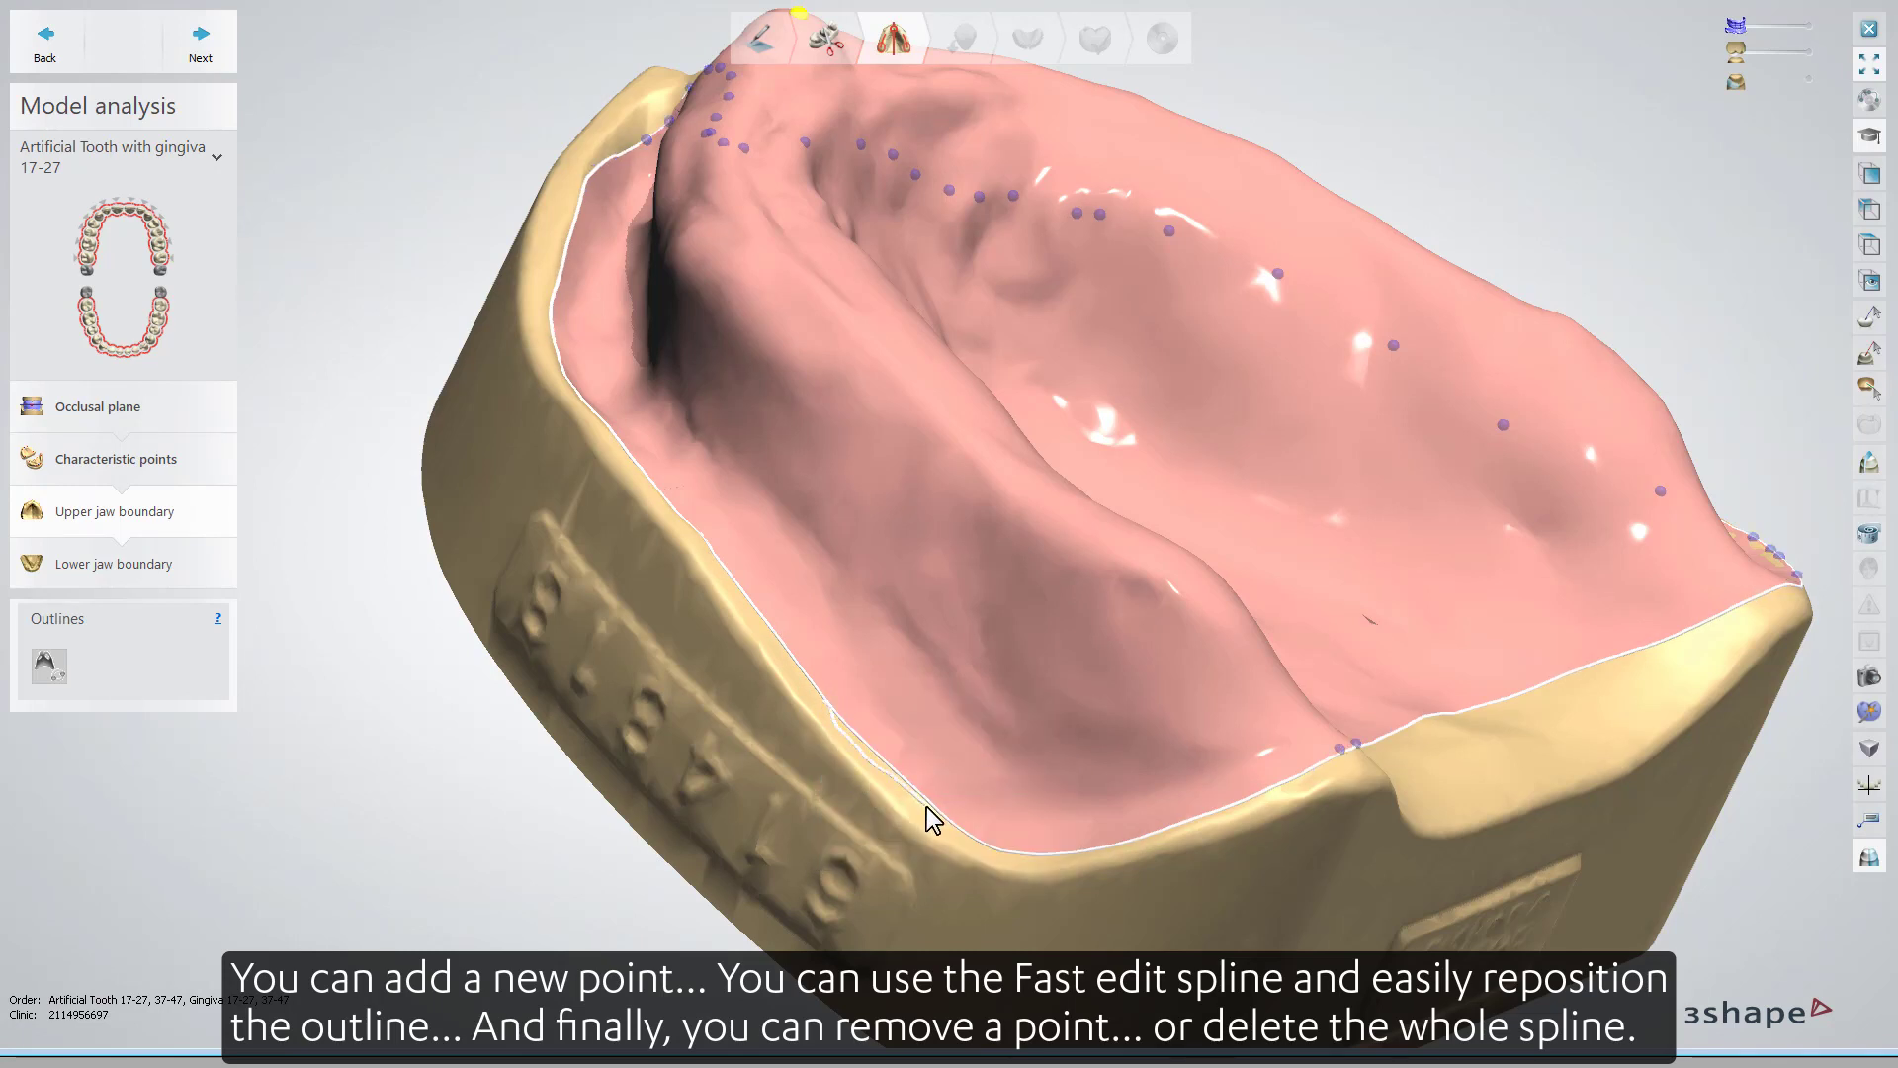
pyautogui.rightClick(827, 700)
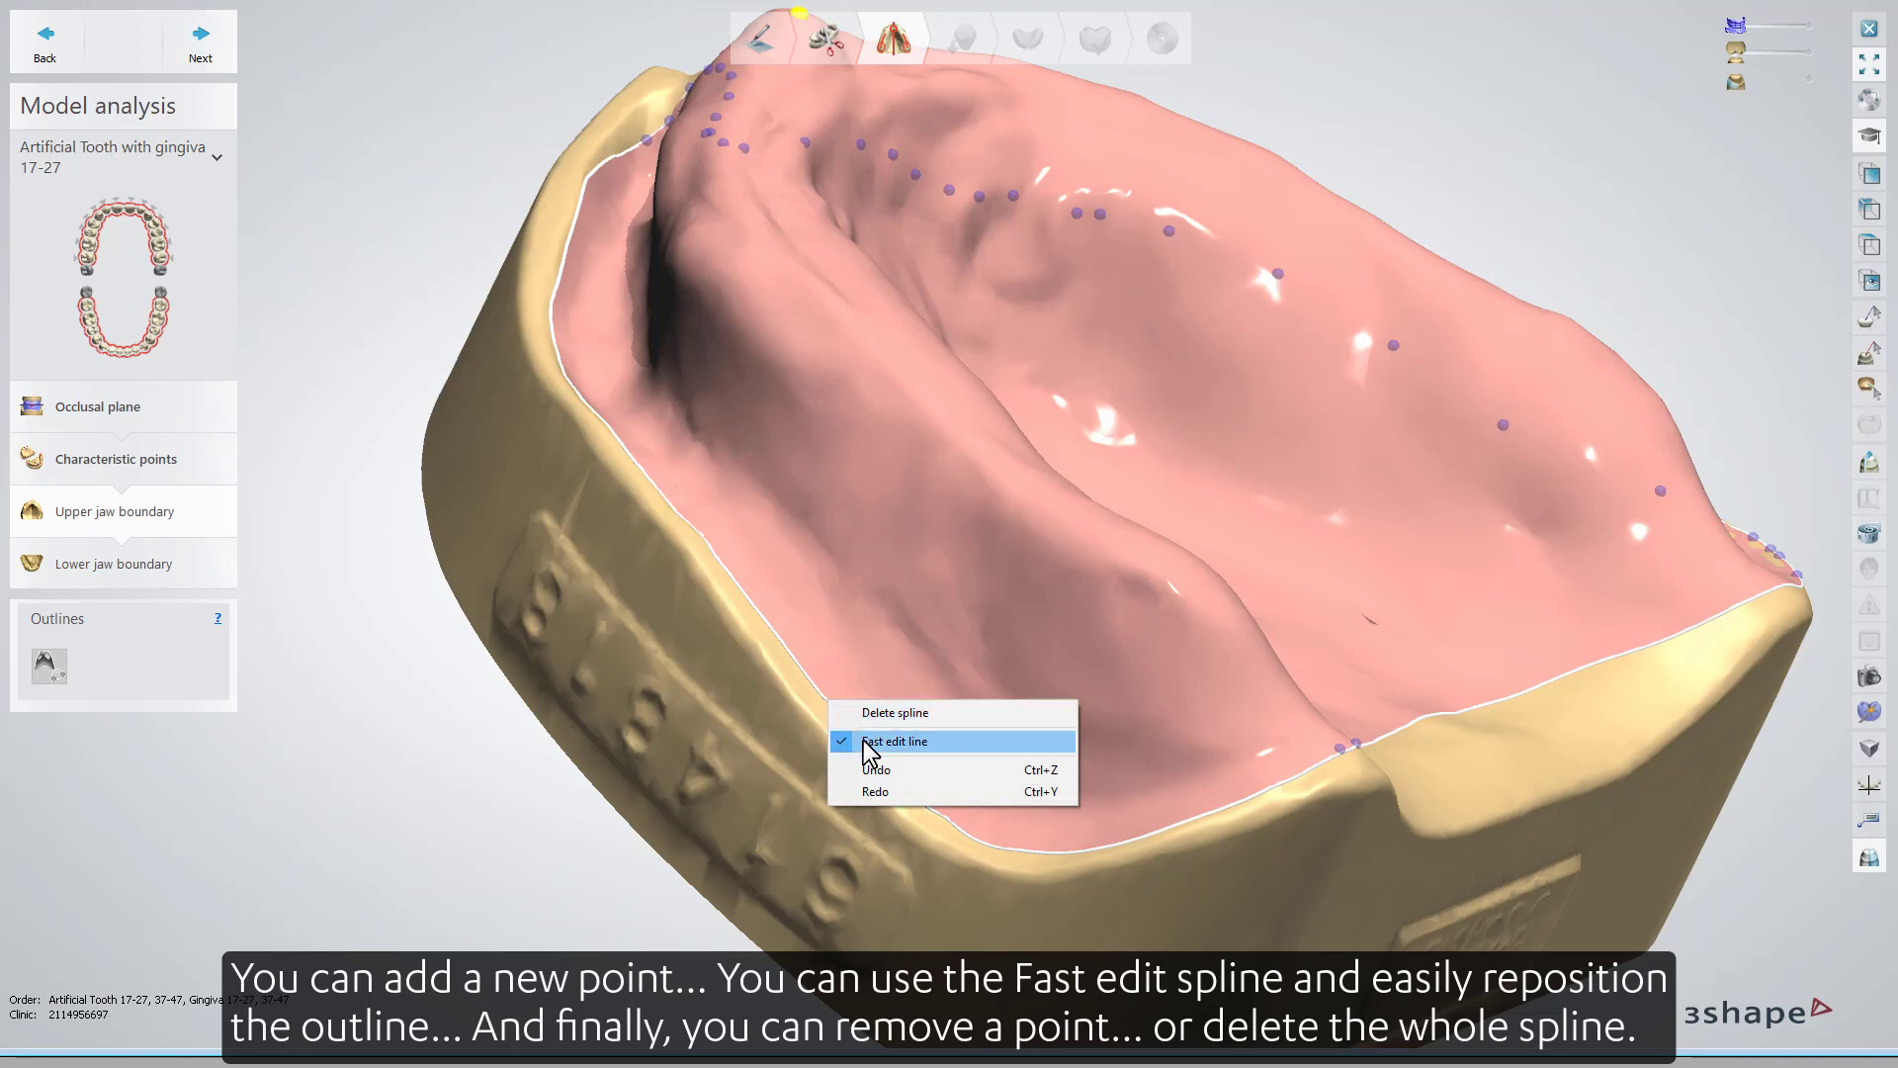
pyautogui.click(869, 744)
# Remove an outline point, delete a spline, and show a local cross-section at a point.
pyautogui.rightClick(835, 706)
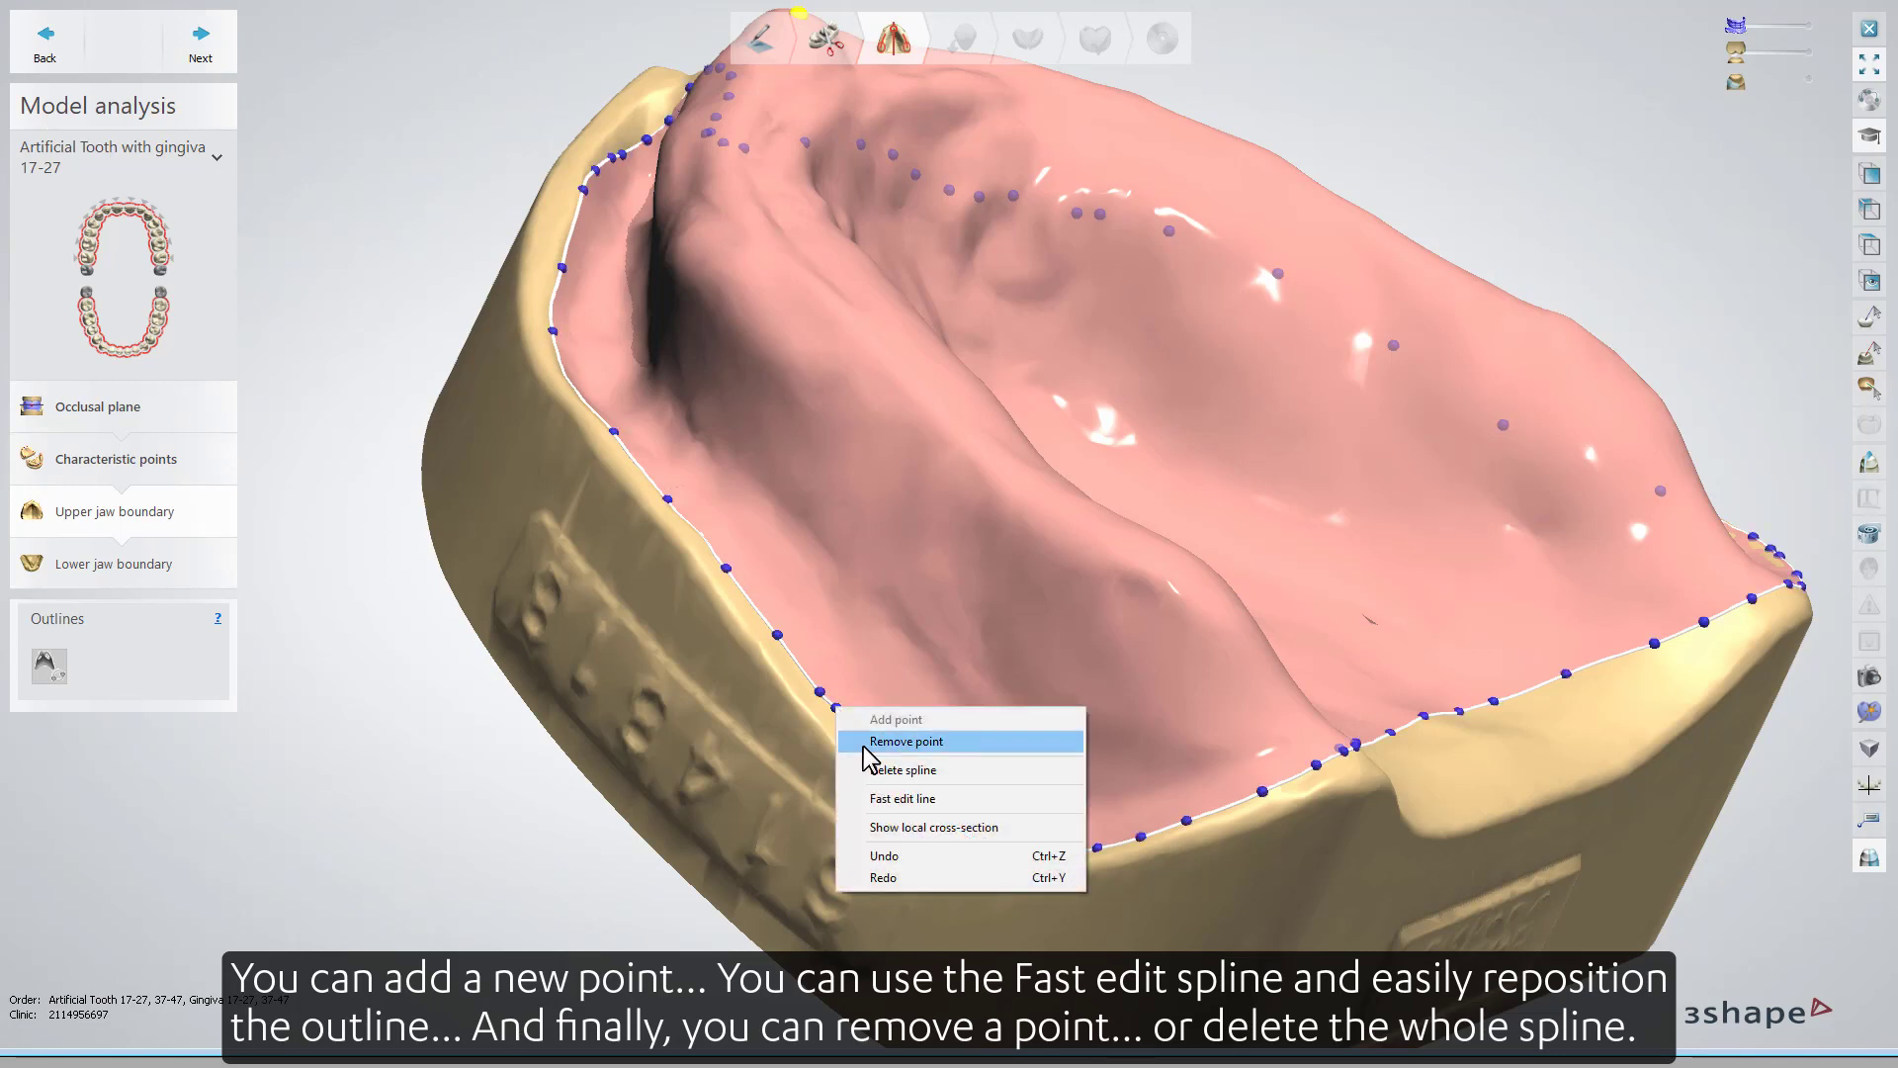
pyautogui.click(868, 752)
pyautogui.rightClick(825, 695)
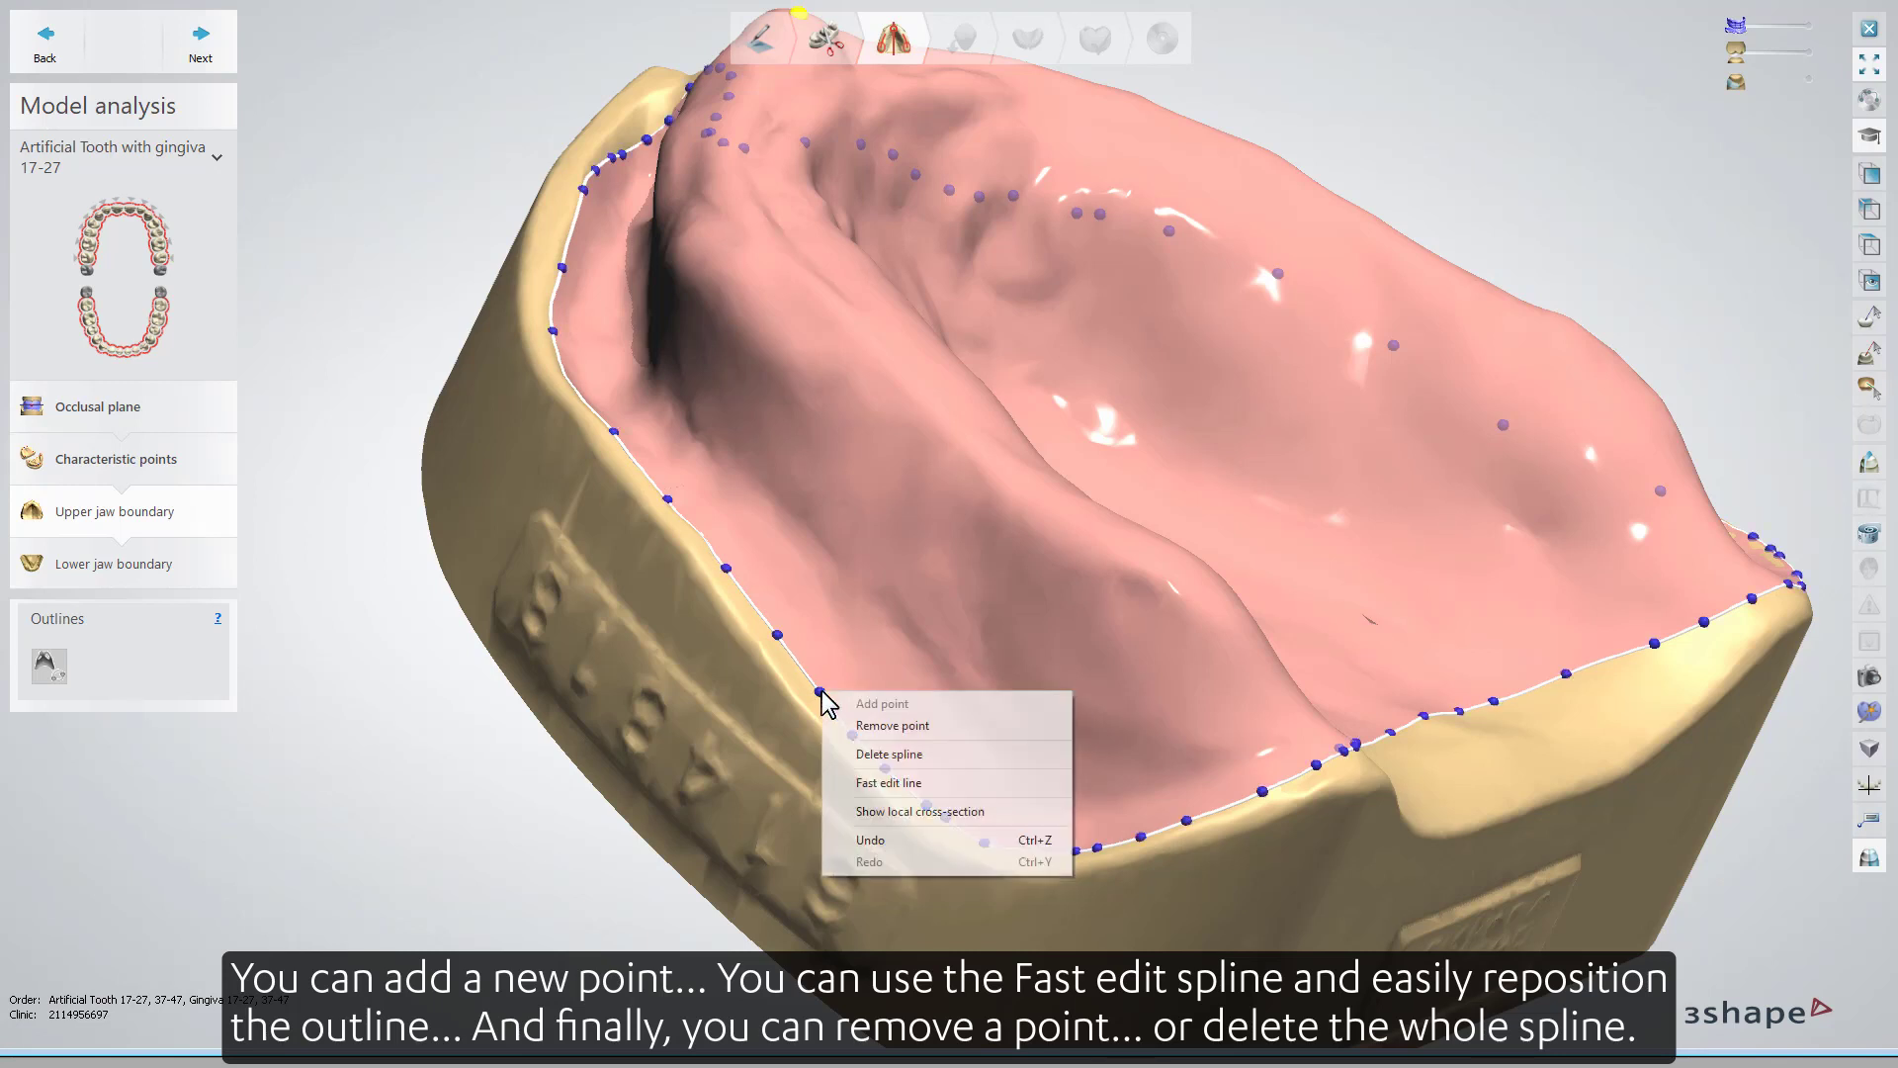
pyautogui.click(862, 751)
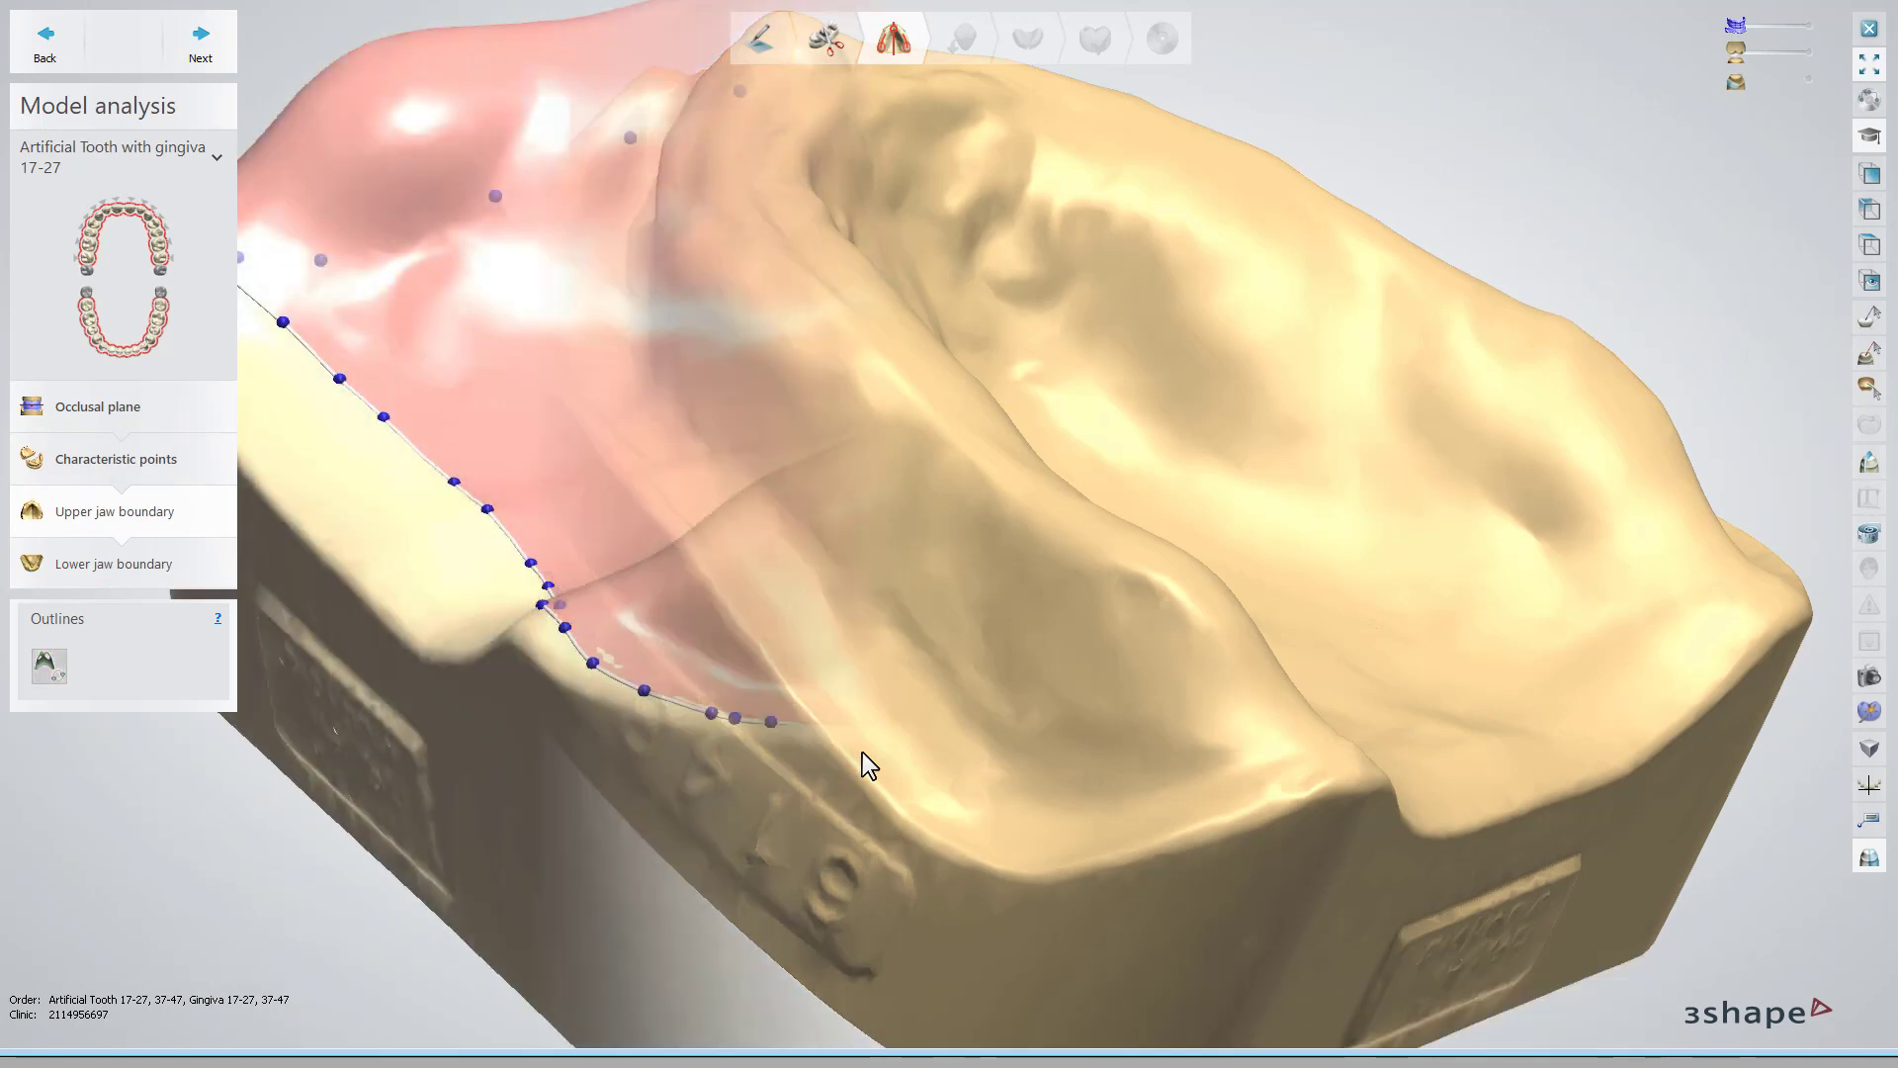
pyautogui.rightClick(1227, 631)
pyautogui.click(1274, 752)
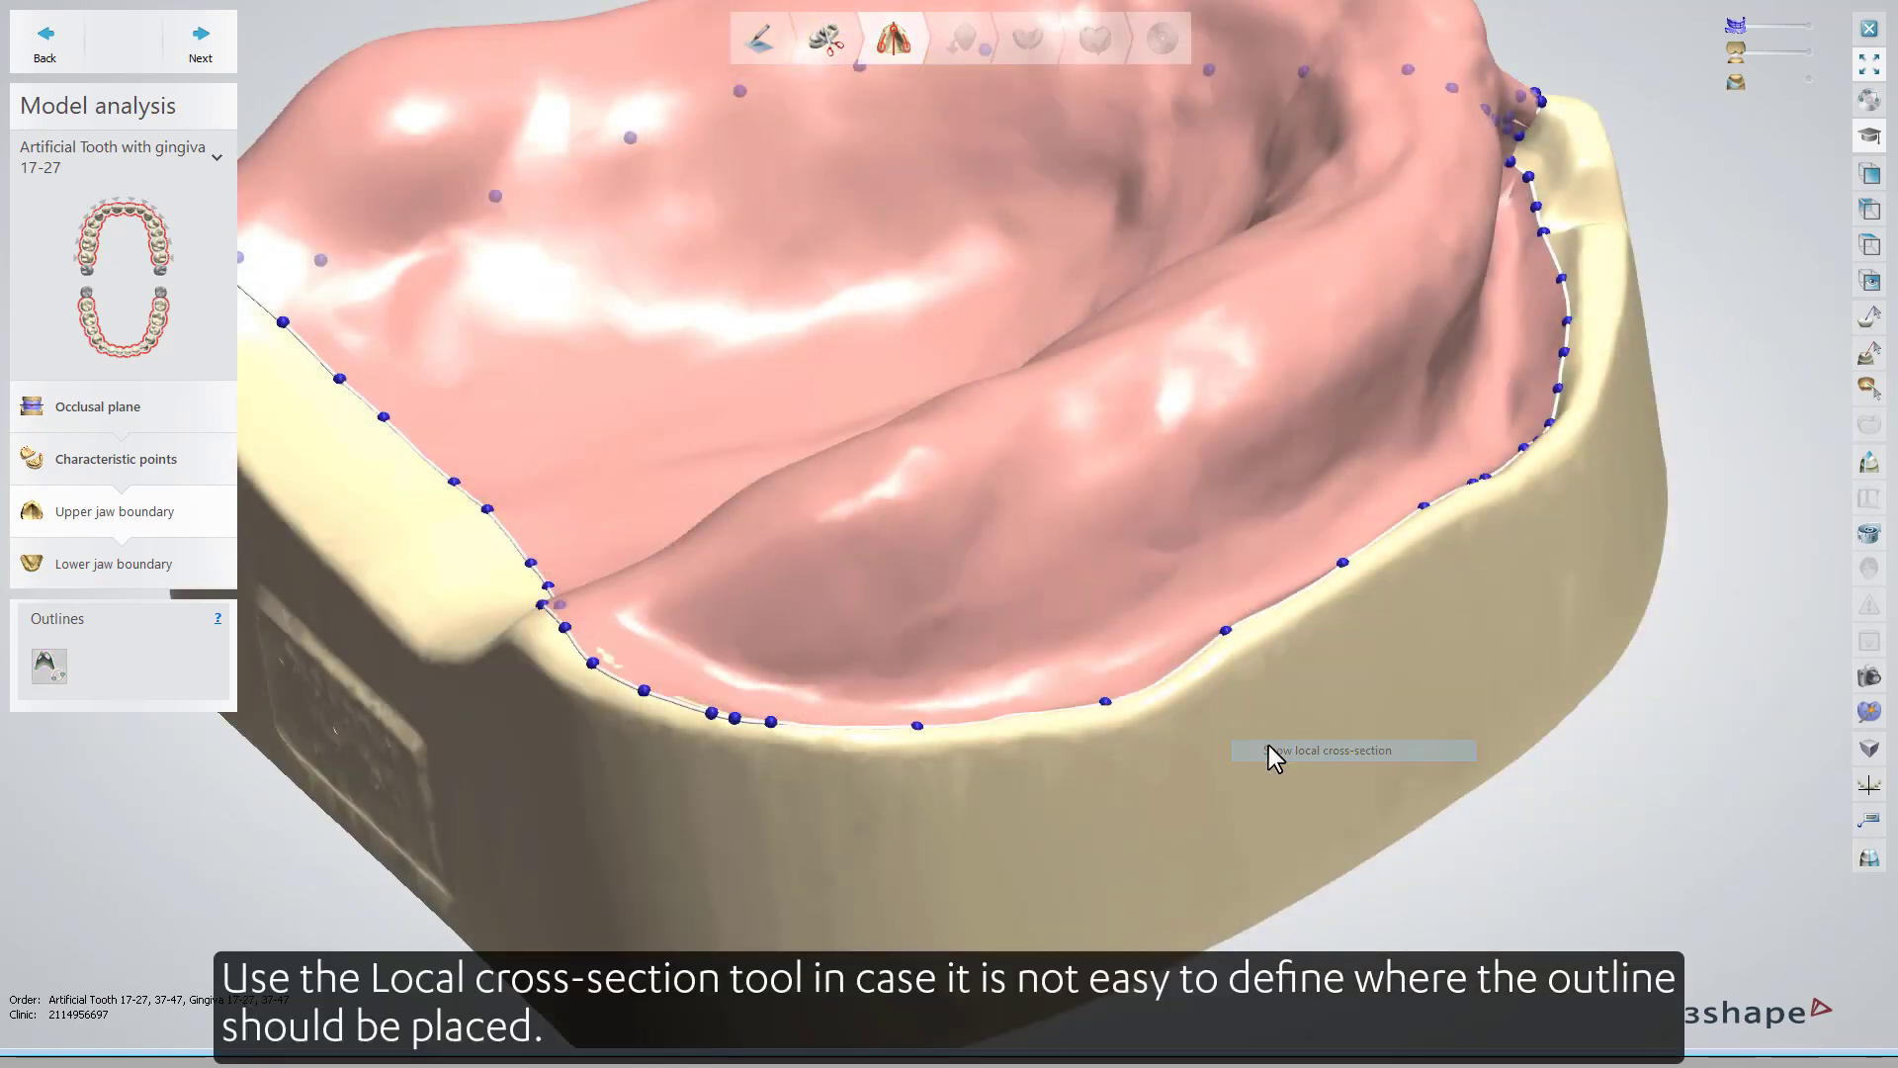
pyautogui.moveTo(1227, 633)
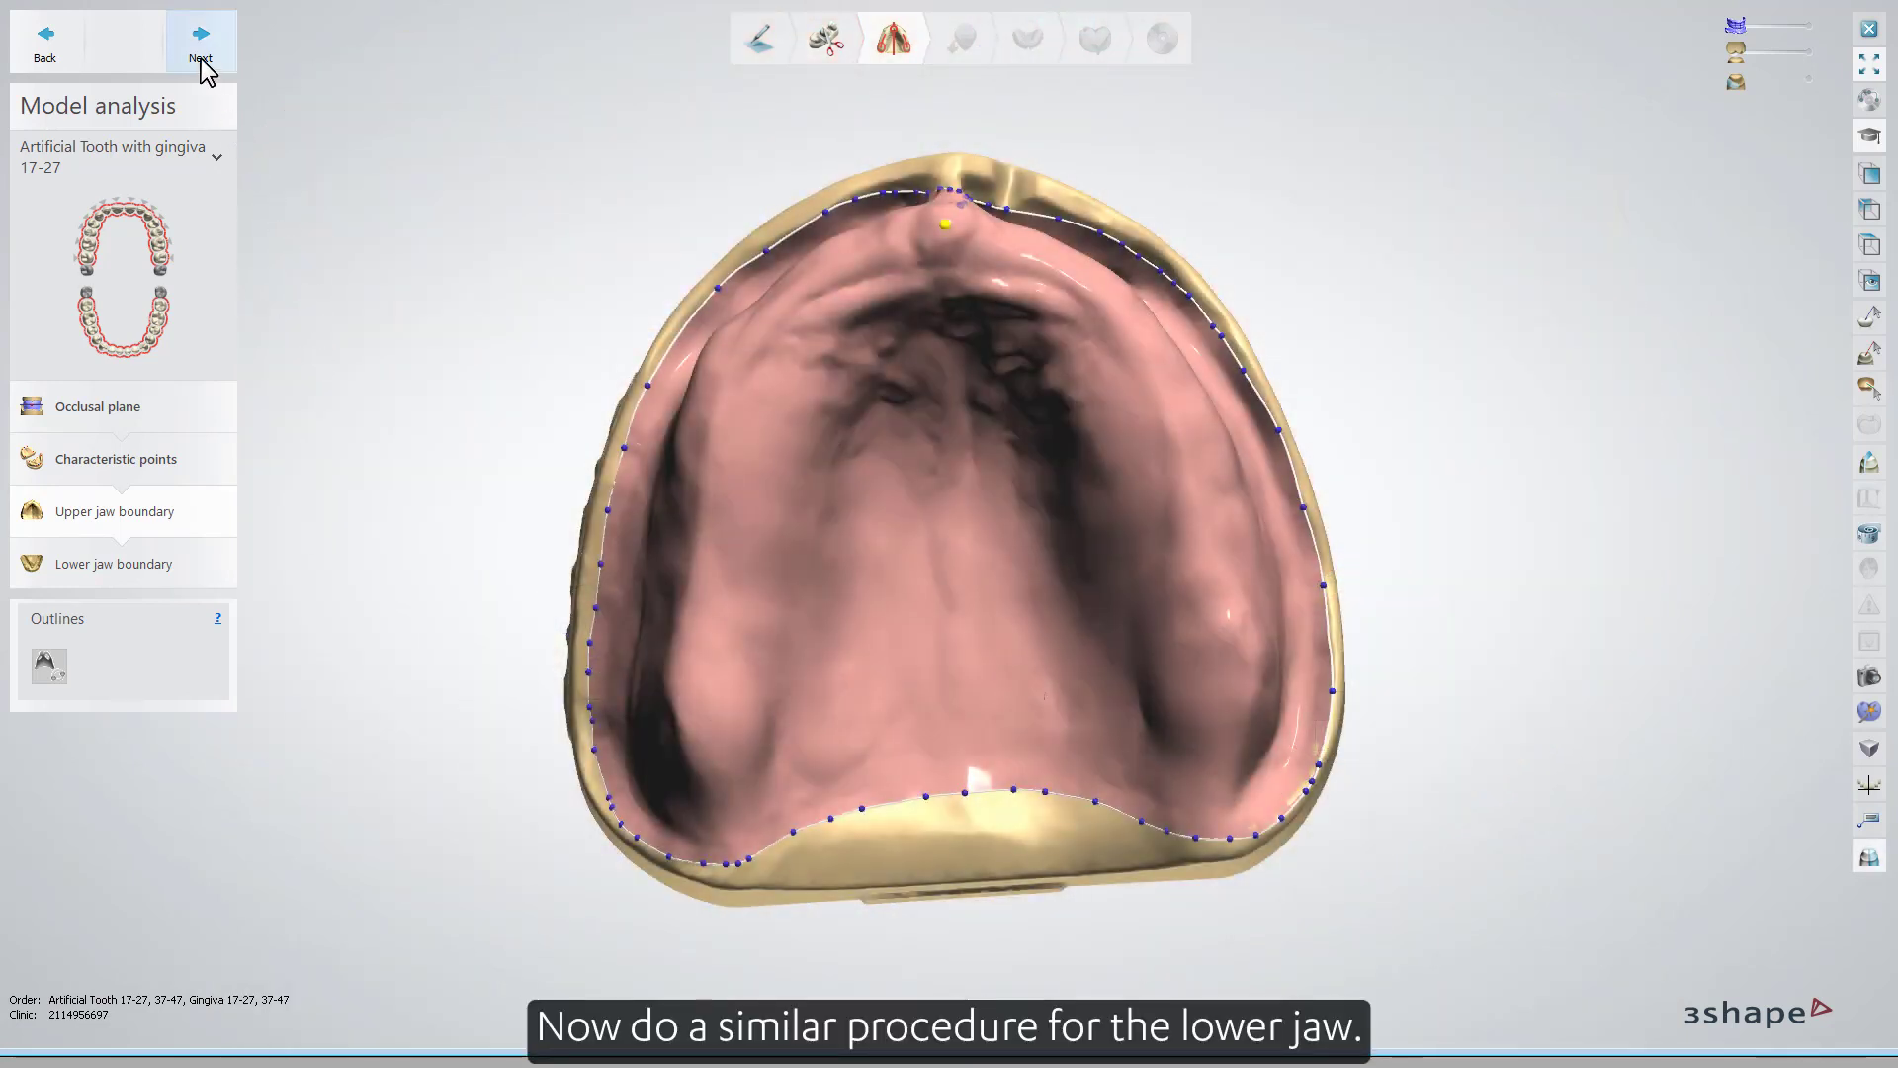
# Place three outline points along the lower jaw's edge, then proceed to surveying.
pyautogui.click(200, 44)
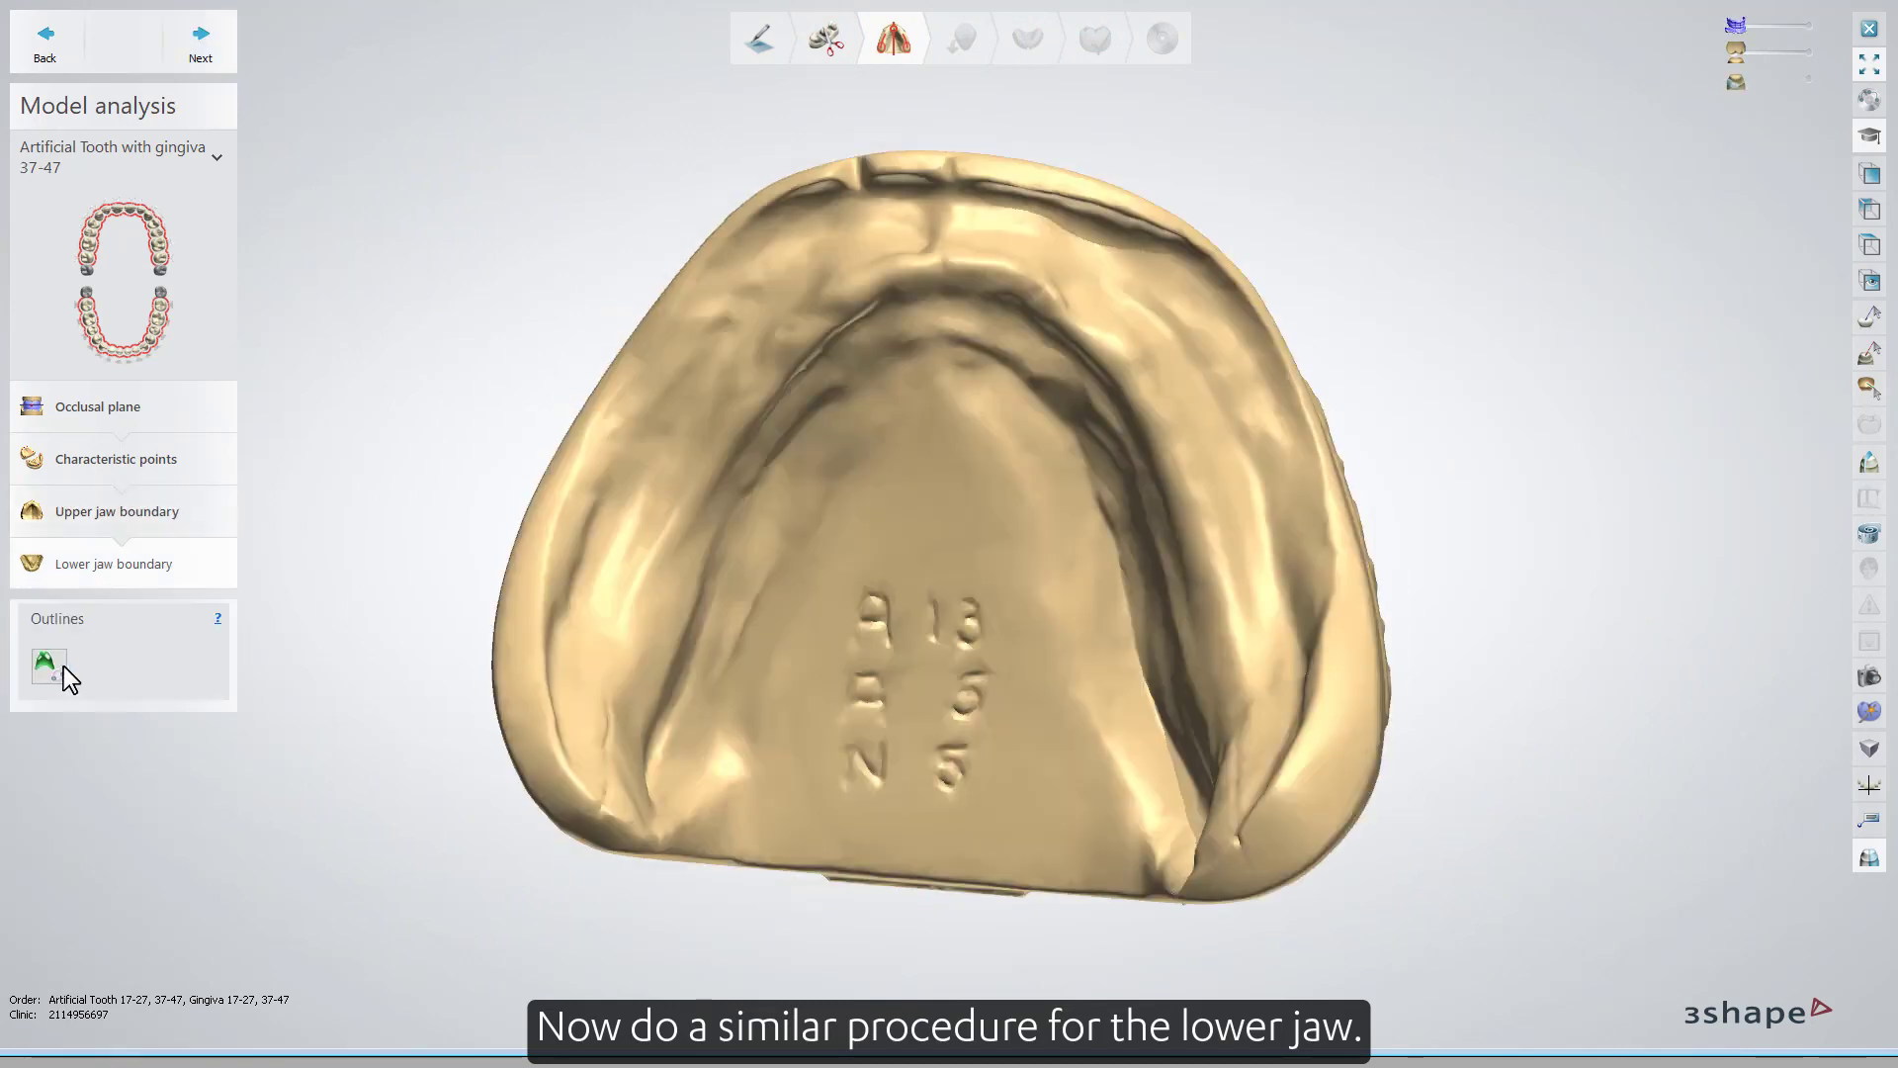
pyautogui.click(564, 555)
pyautogui.click(583, 518)
pyautogui.click(605, 461)
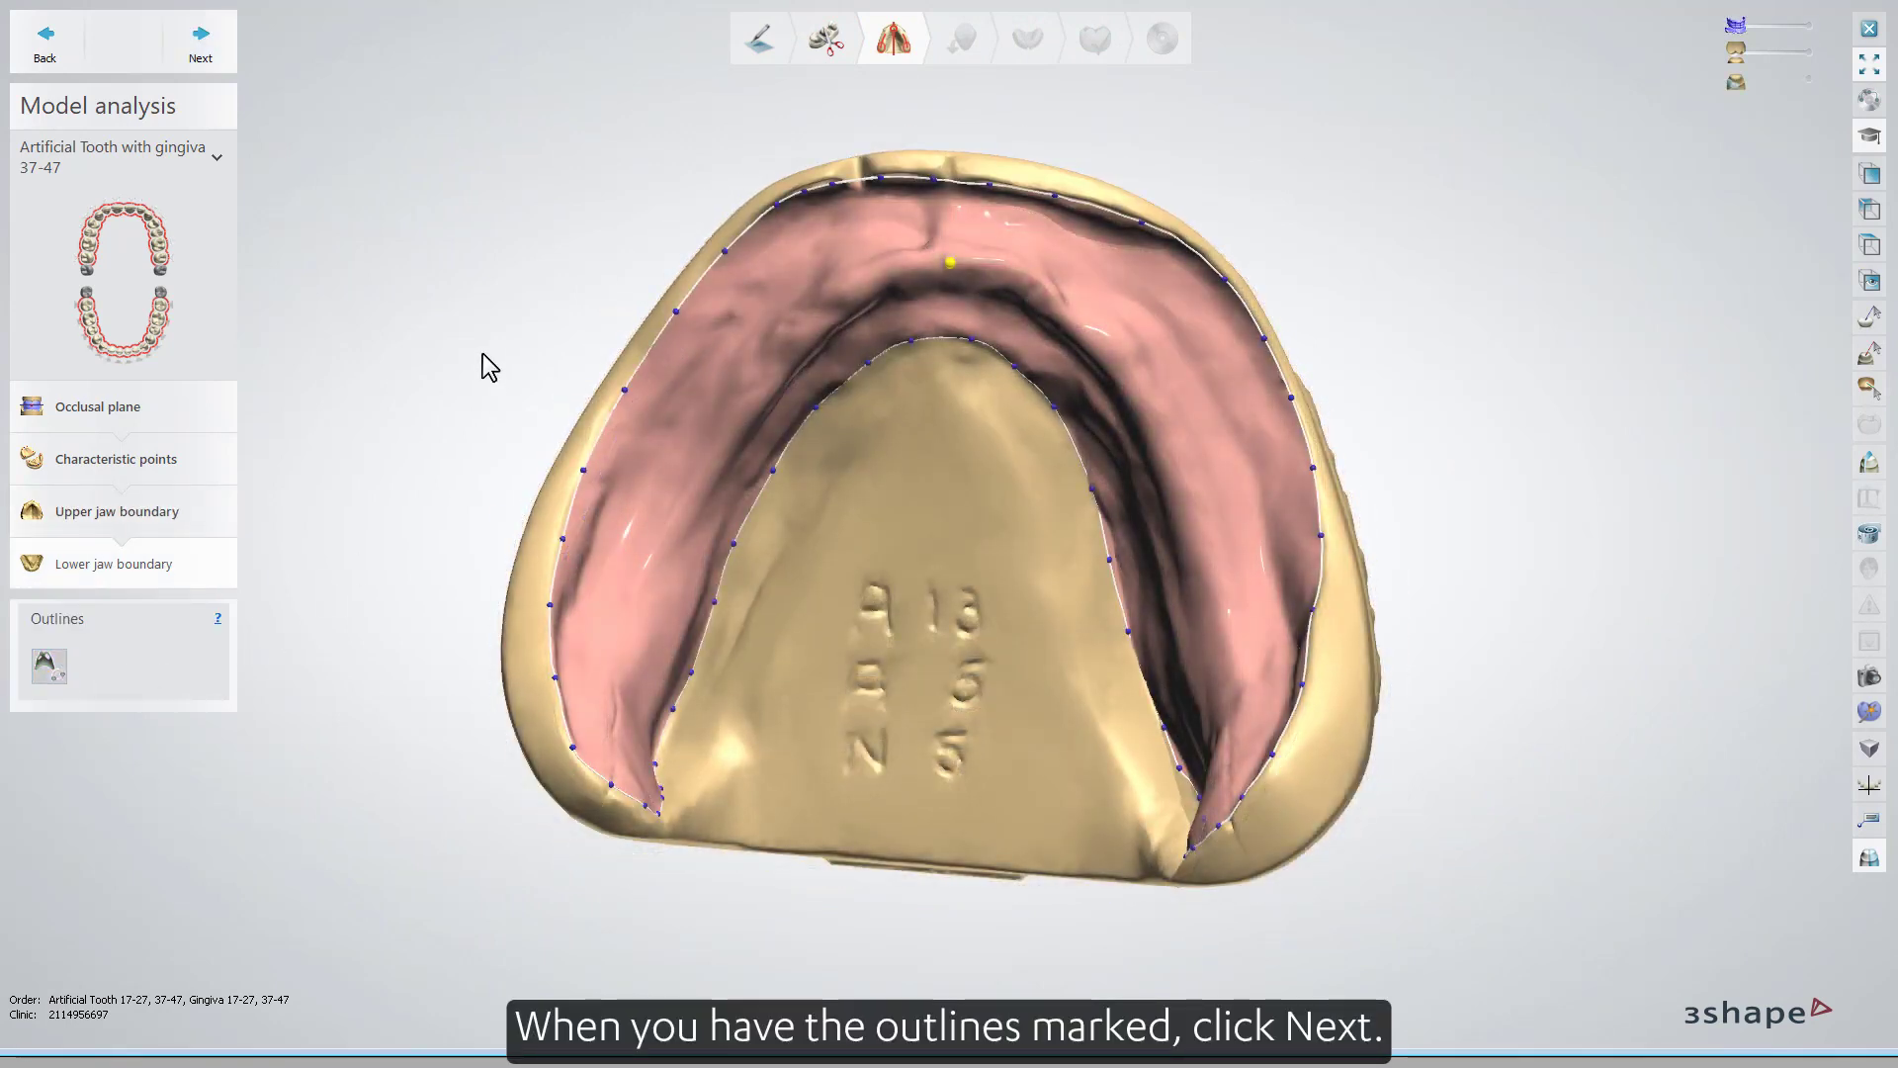
pyautogui.click(210, 44)
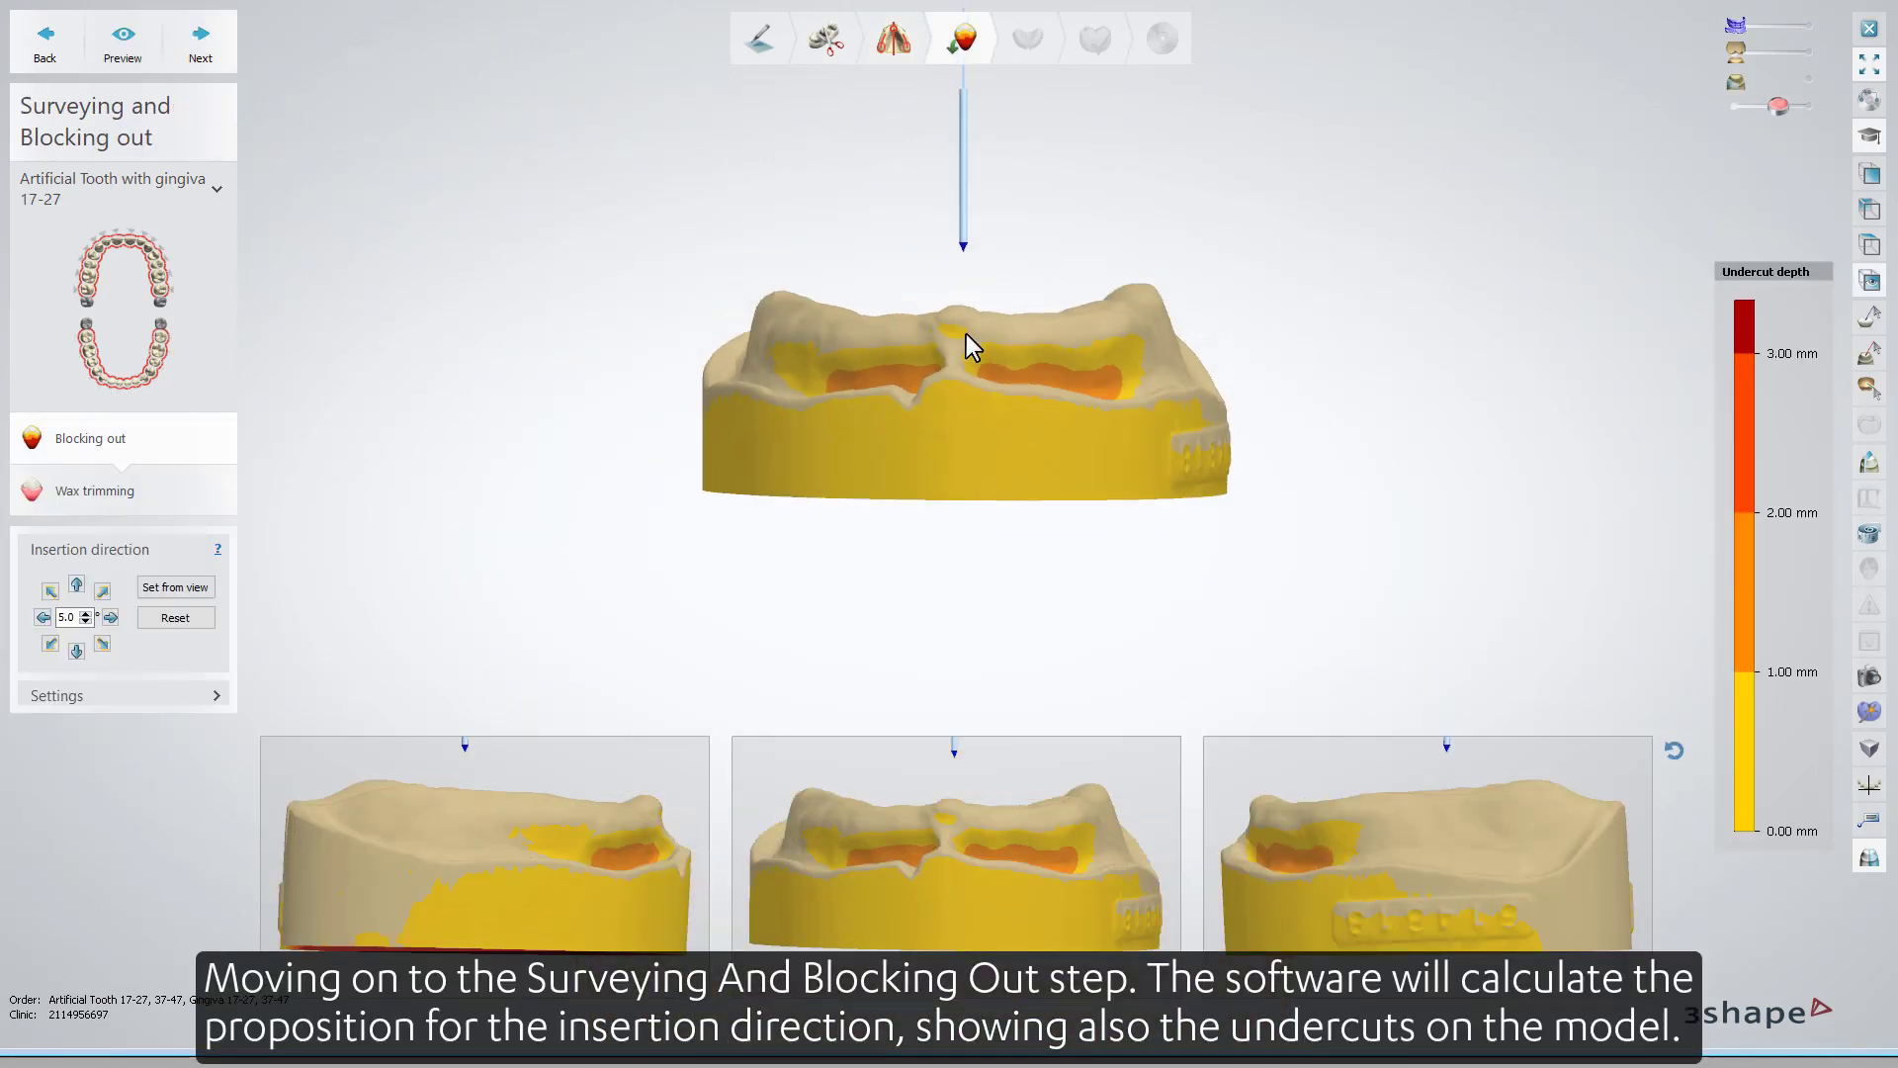
# Set the insertion direction from a top-down occlusal view of the model.
pyautogui.moveTo(969, 346); pyautogui.dragTo(981, 467, button='right')
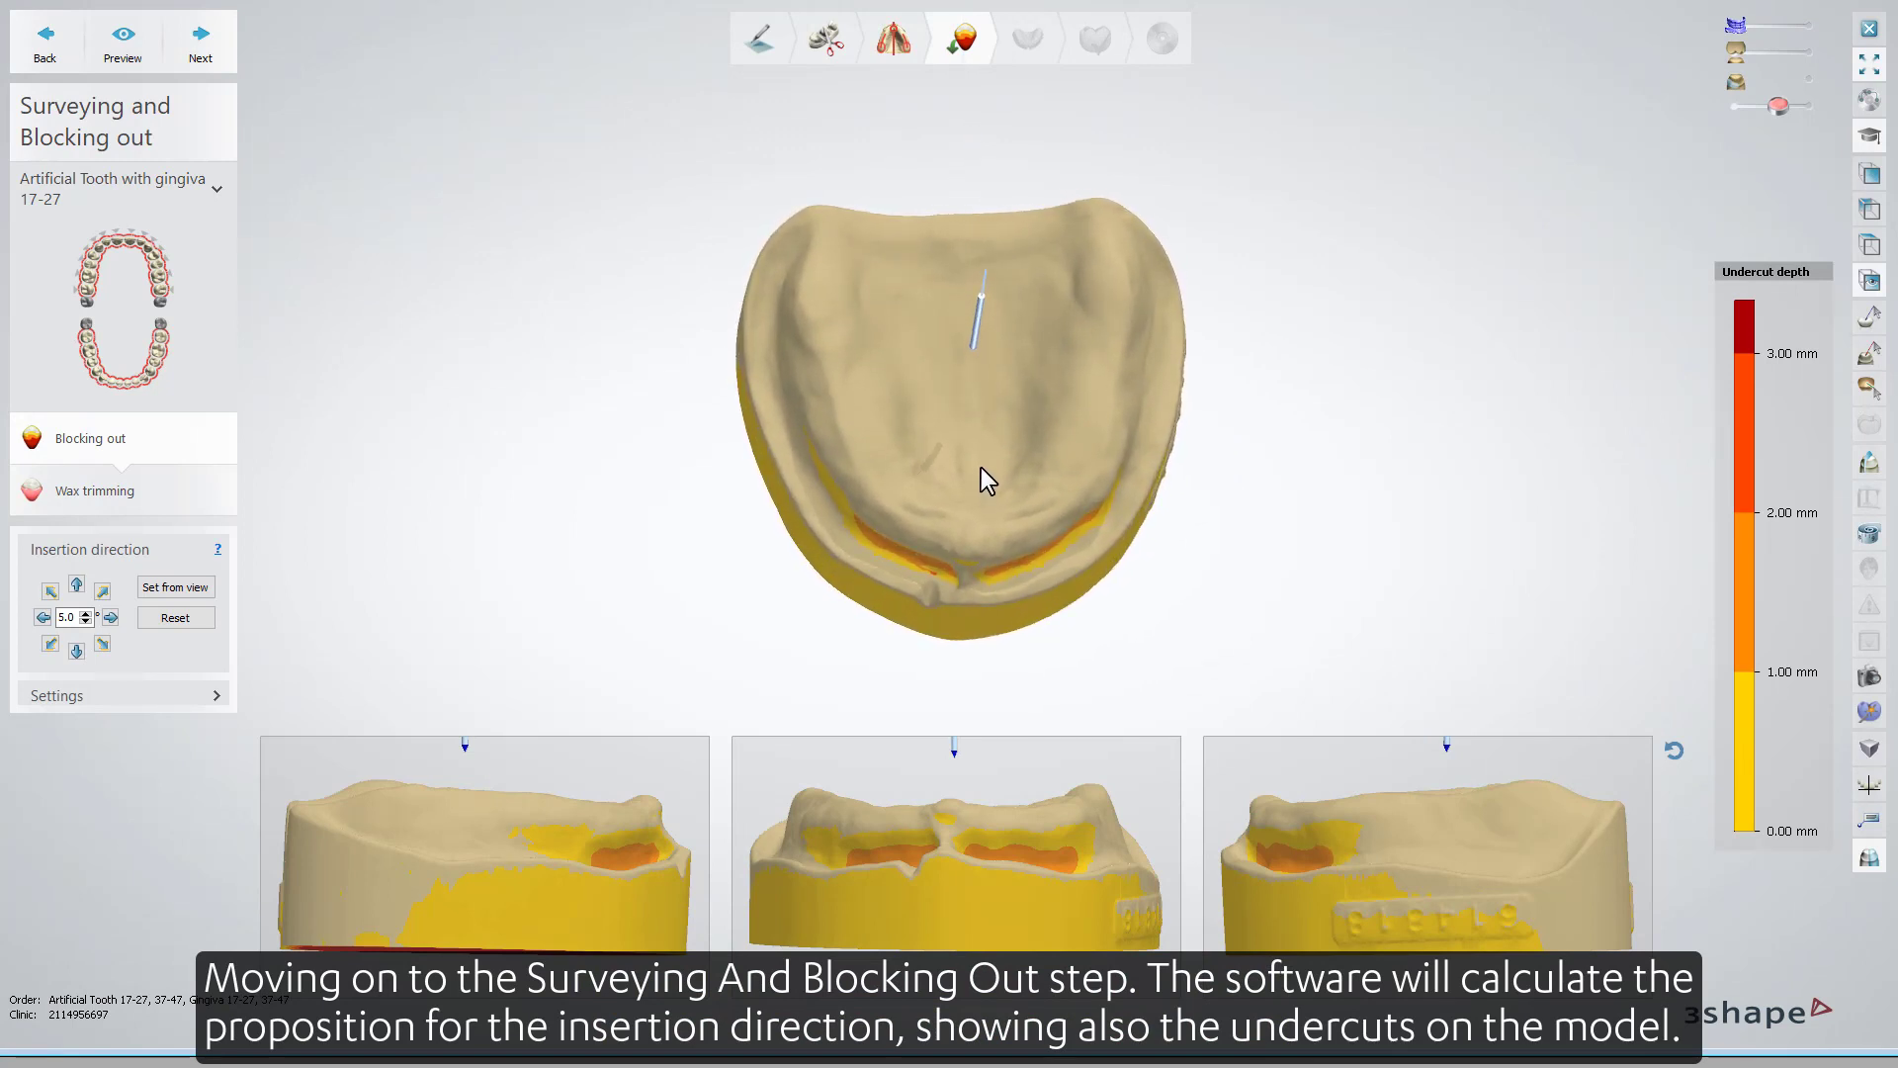
pyautogui.click(208, 589)
pyautogui.moveTo(526, 486); pyautogui.dragTo(515, 424, button='right')
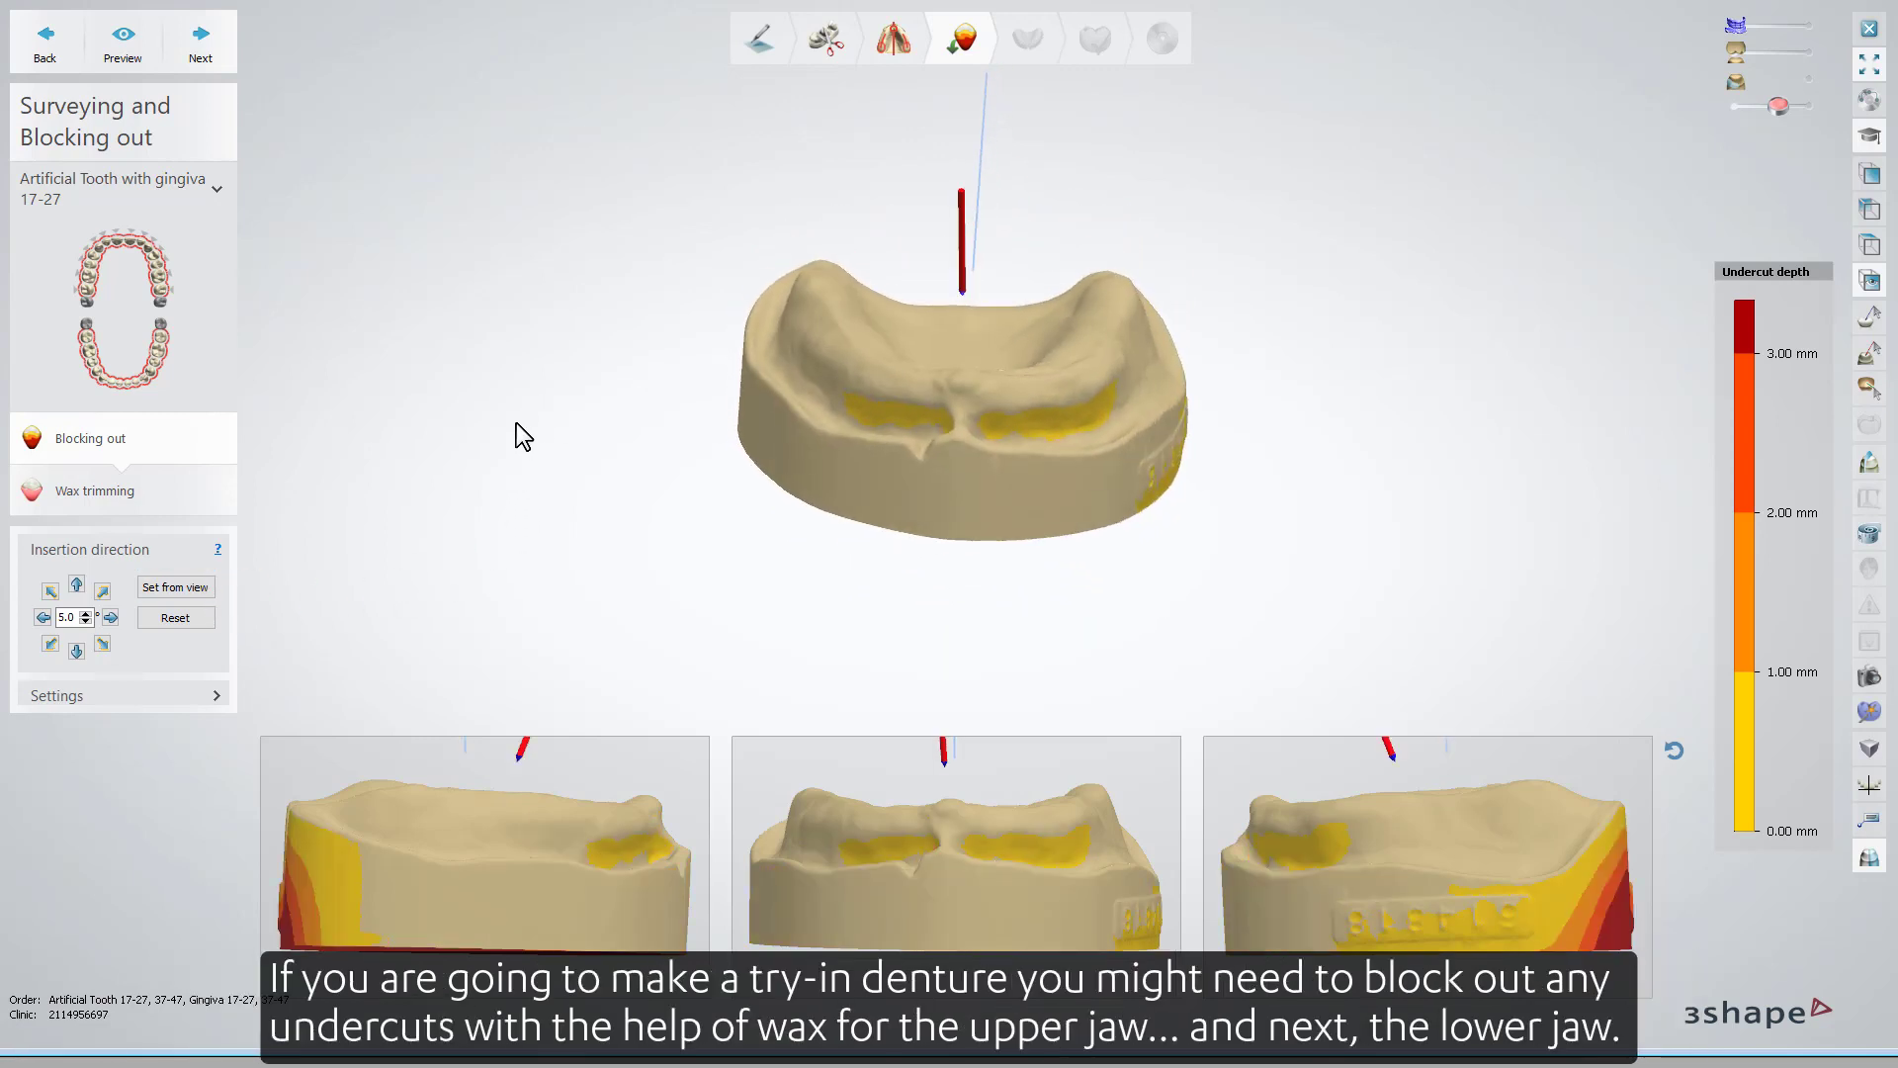
# Inspect the lower jaw's undercuts and fill the orange undercut spot with wax.
pyautogui.click(219, 56)
pyautogui.moveTo(933, 501); pyautogui.dragTo(1001, 329, button='right')
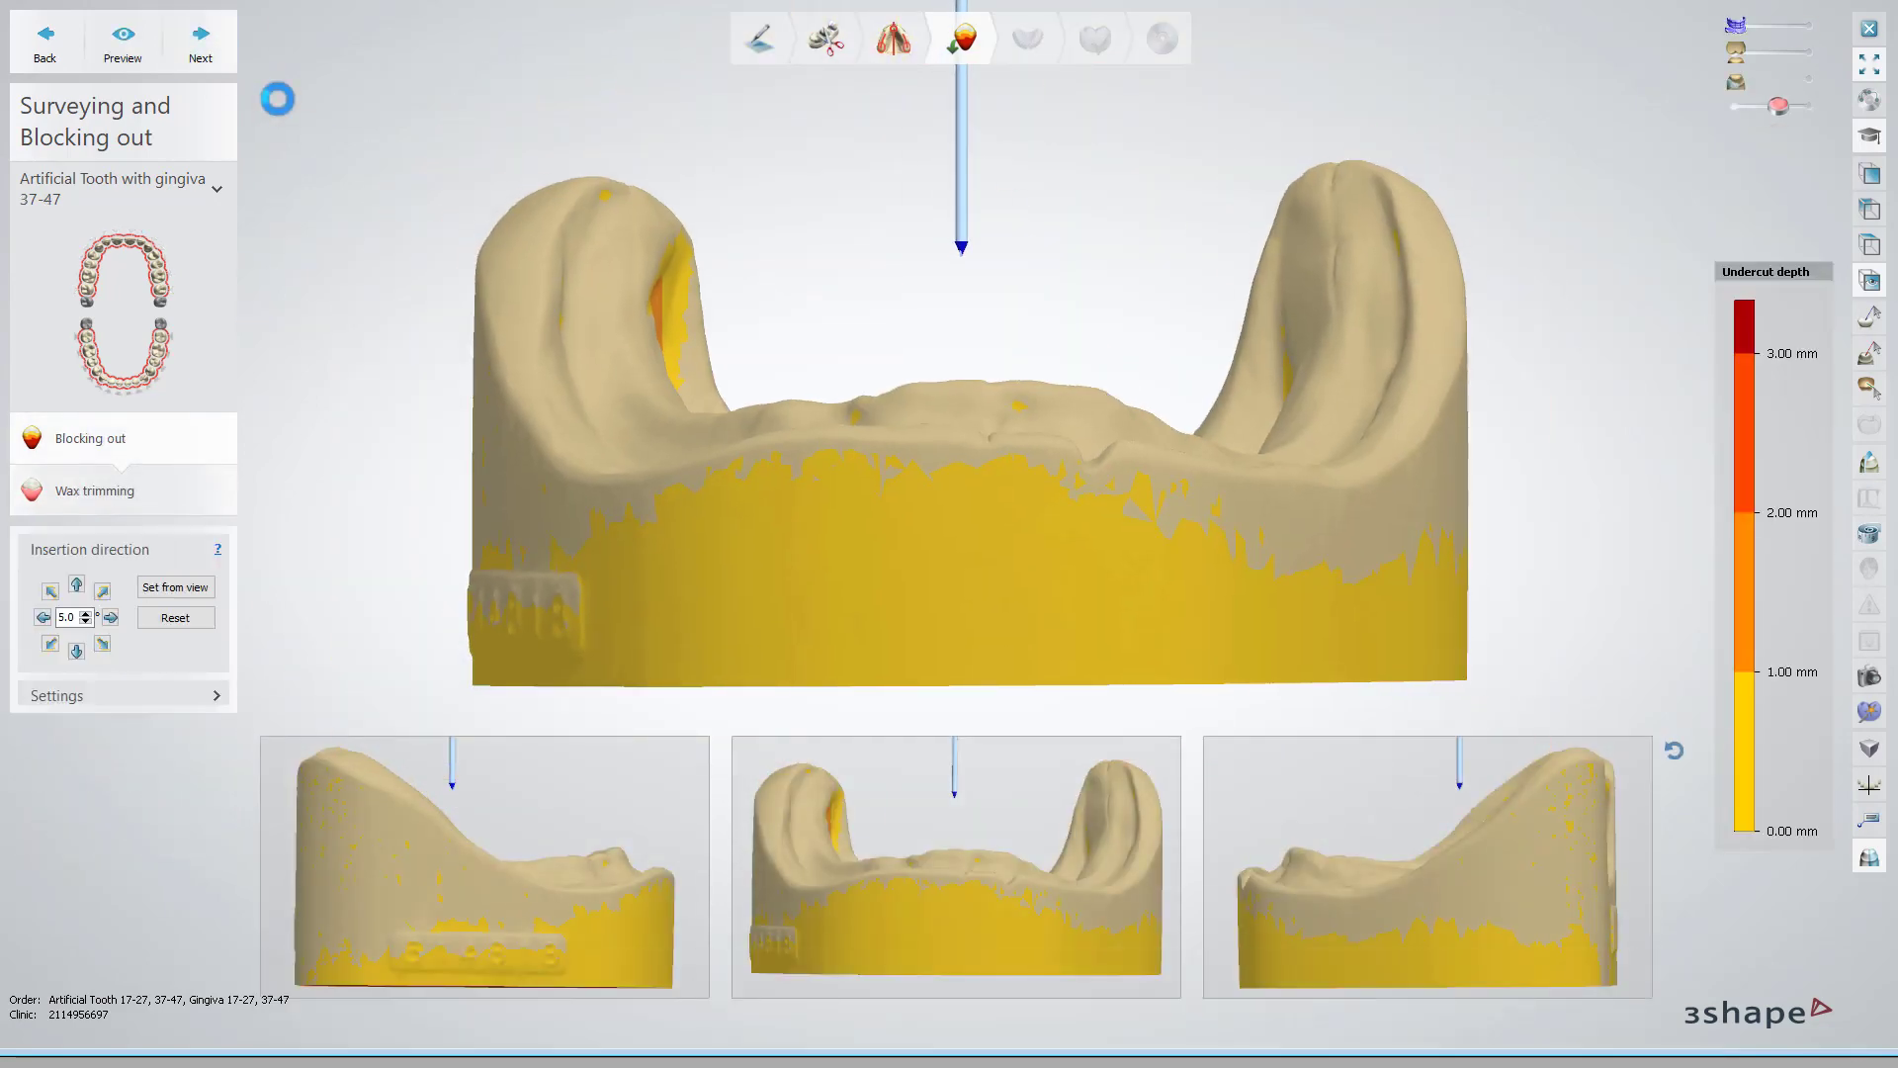
pyautogui.moveTo(811, 289); pyautogui.dragTo(885, 302, button='right')
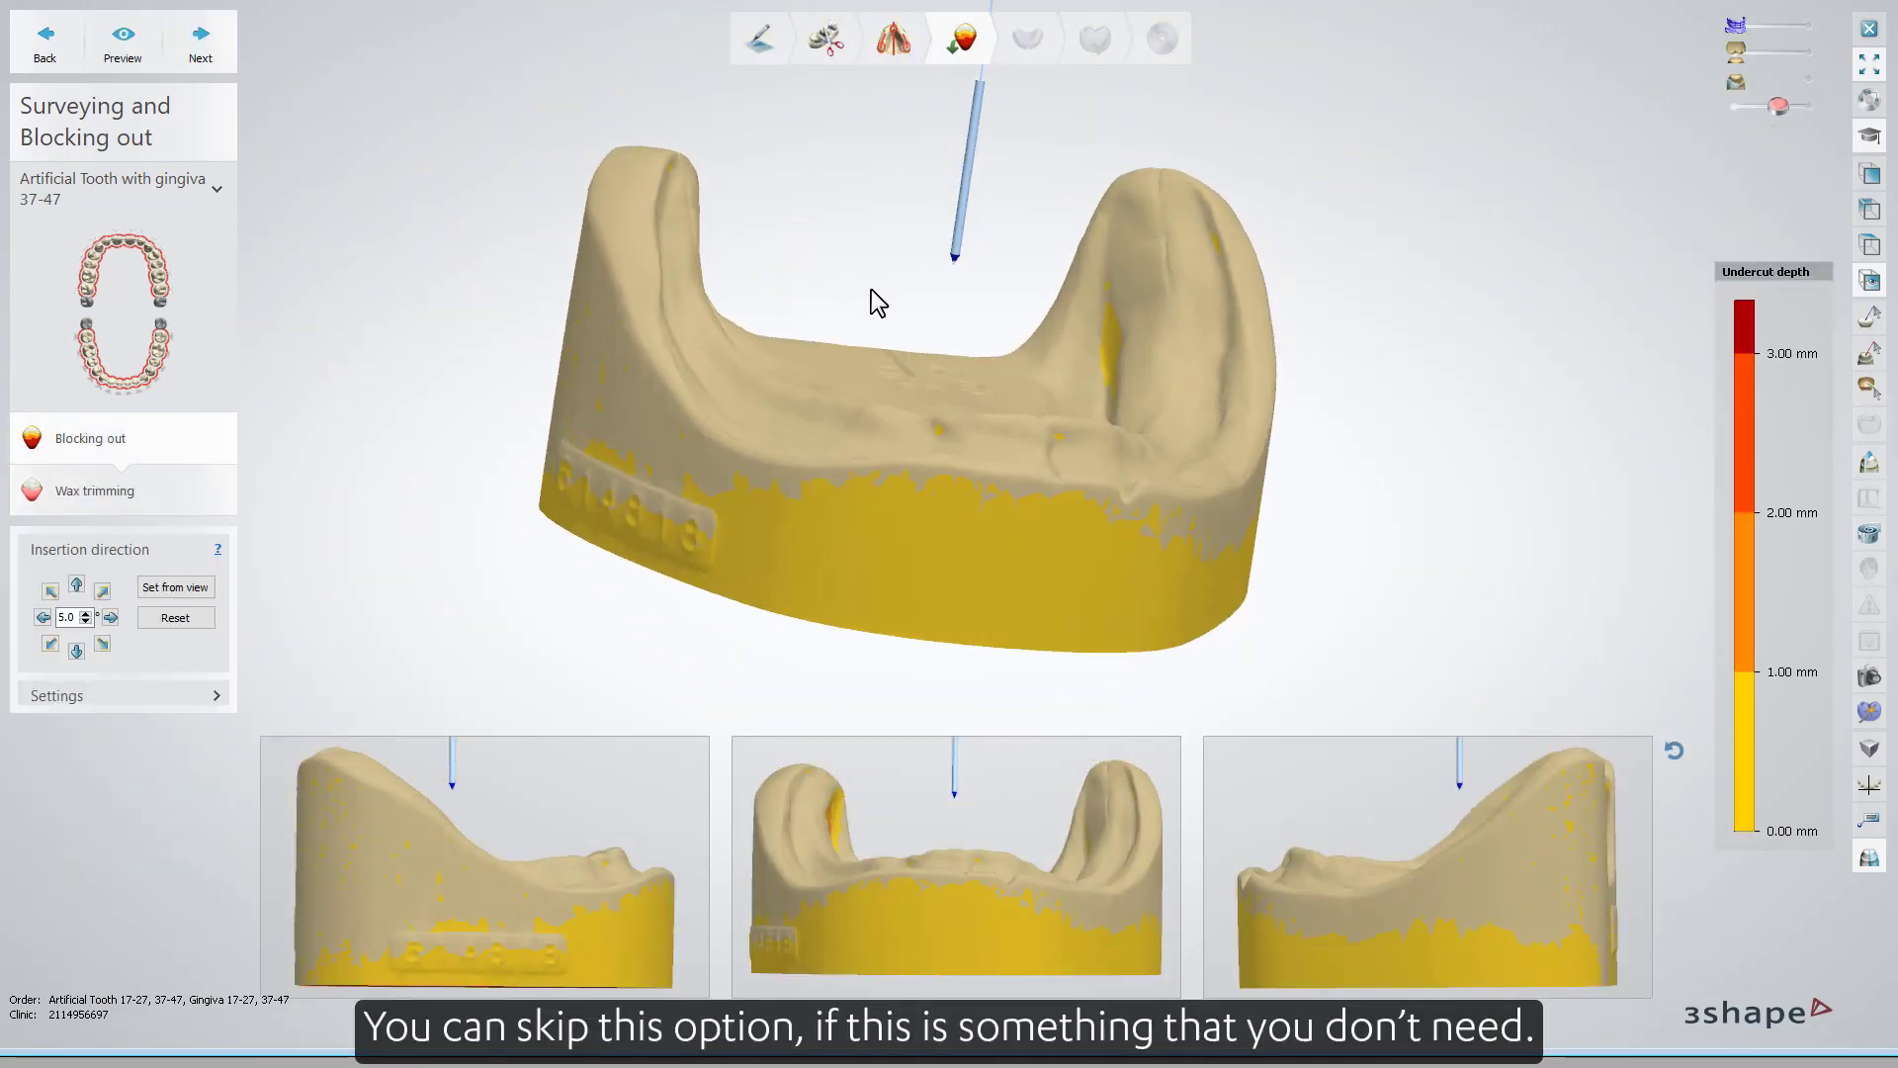
pyautogui.click(200, 40)
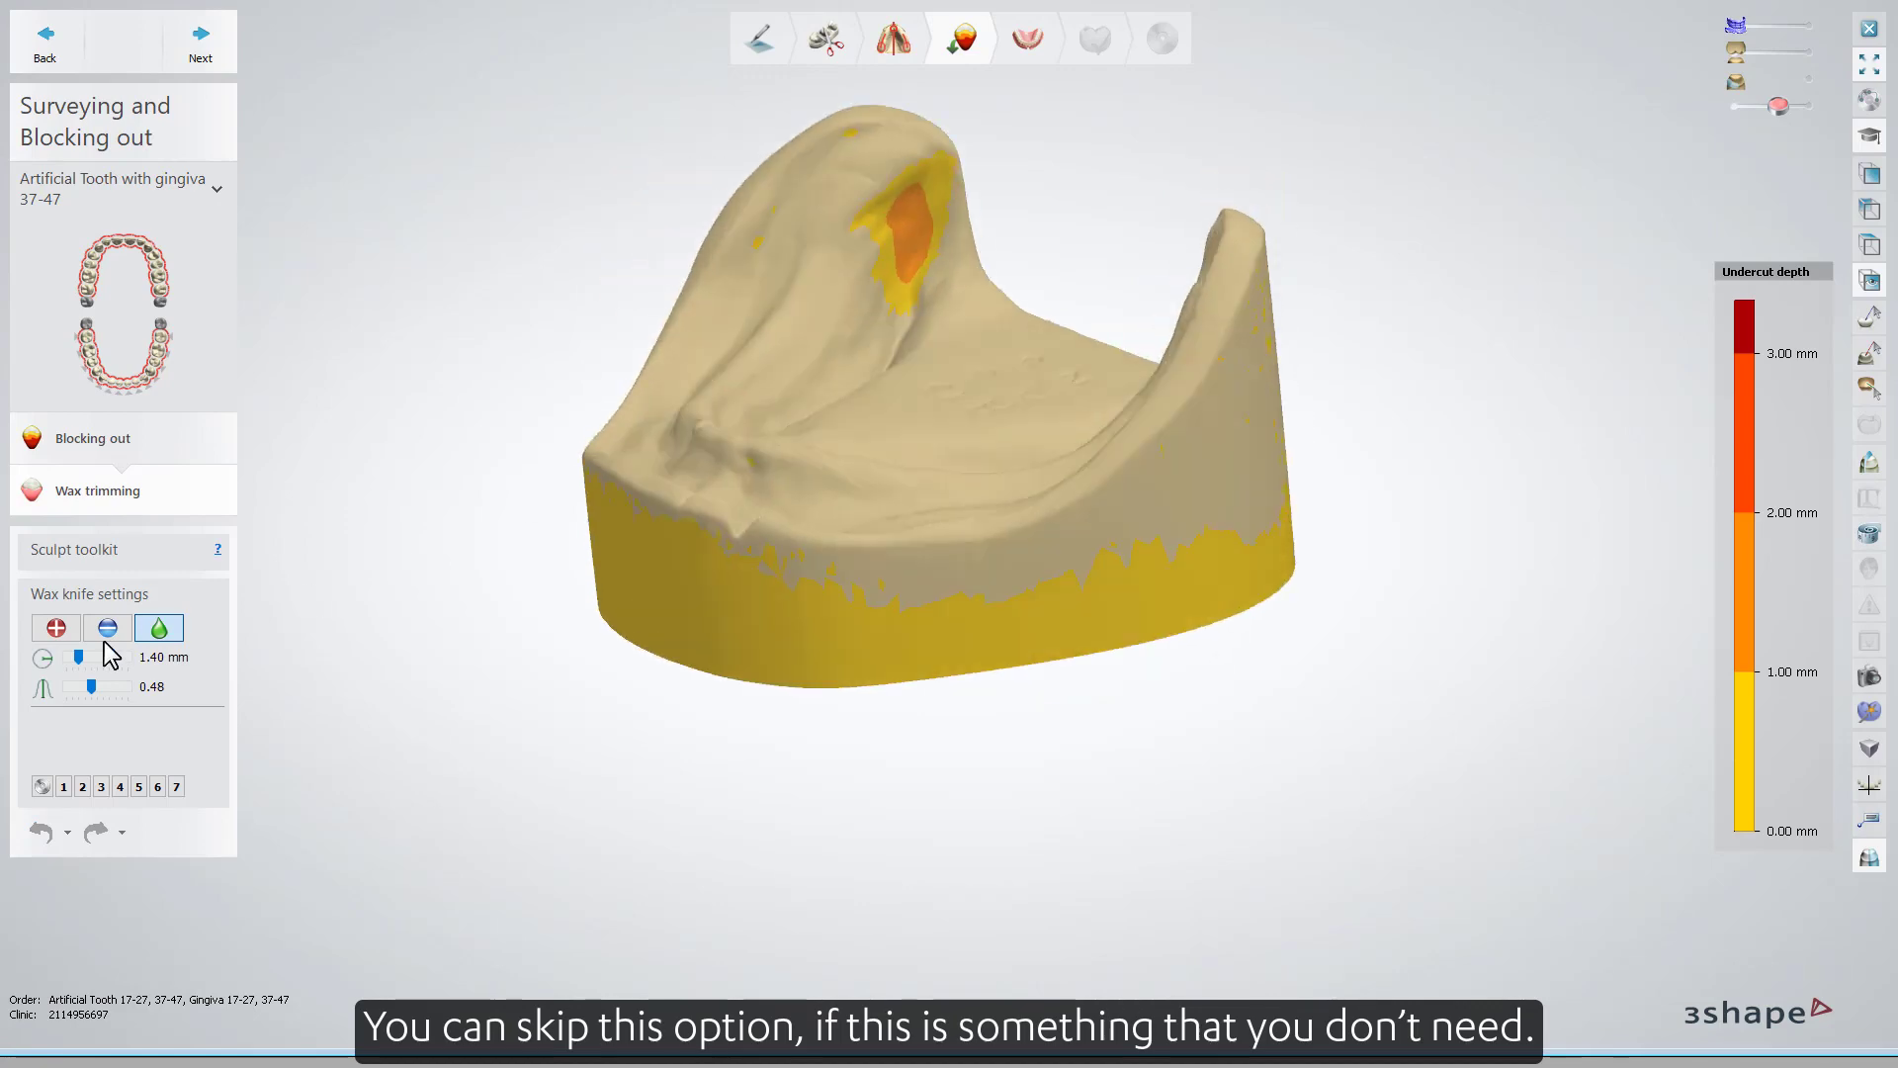
pyautogui.click(915, 252)
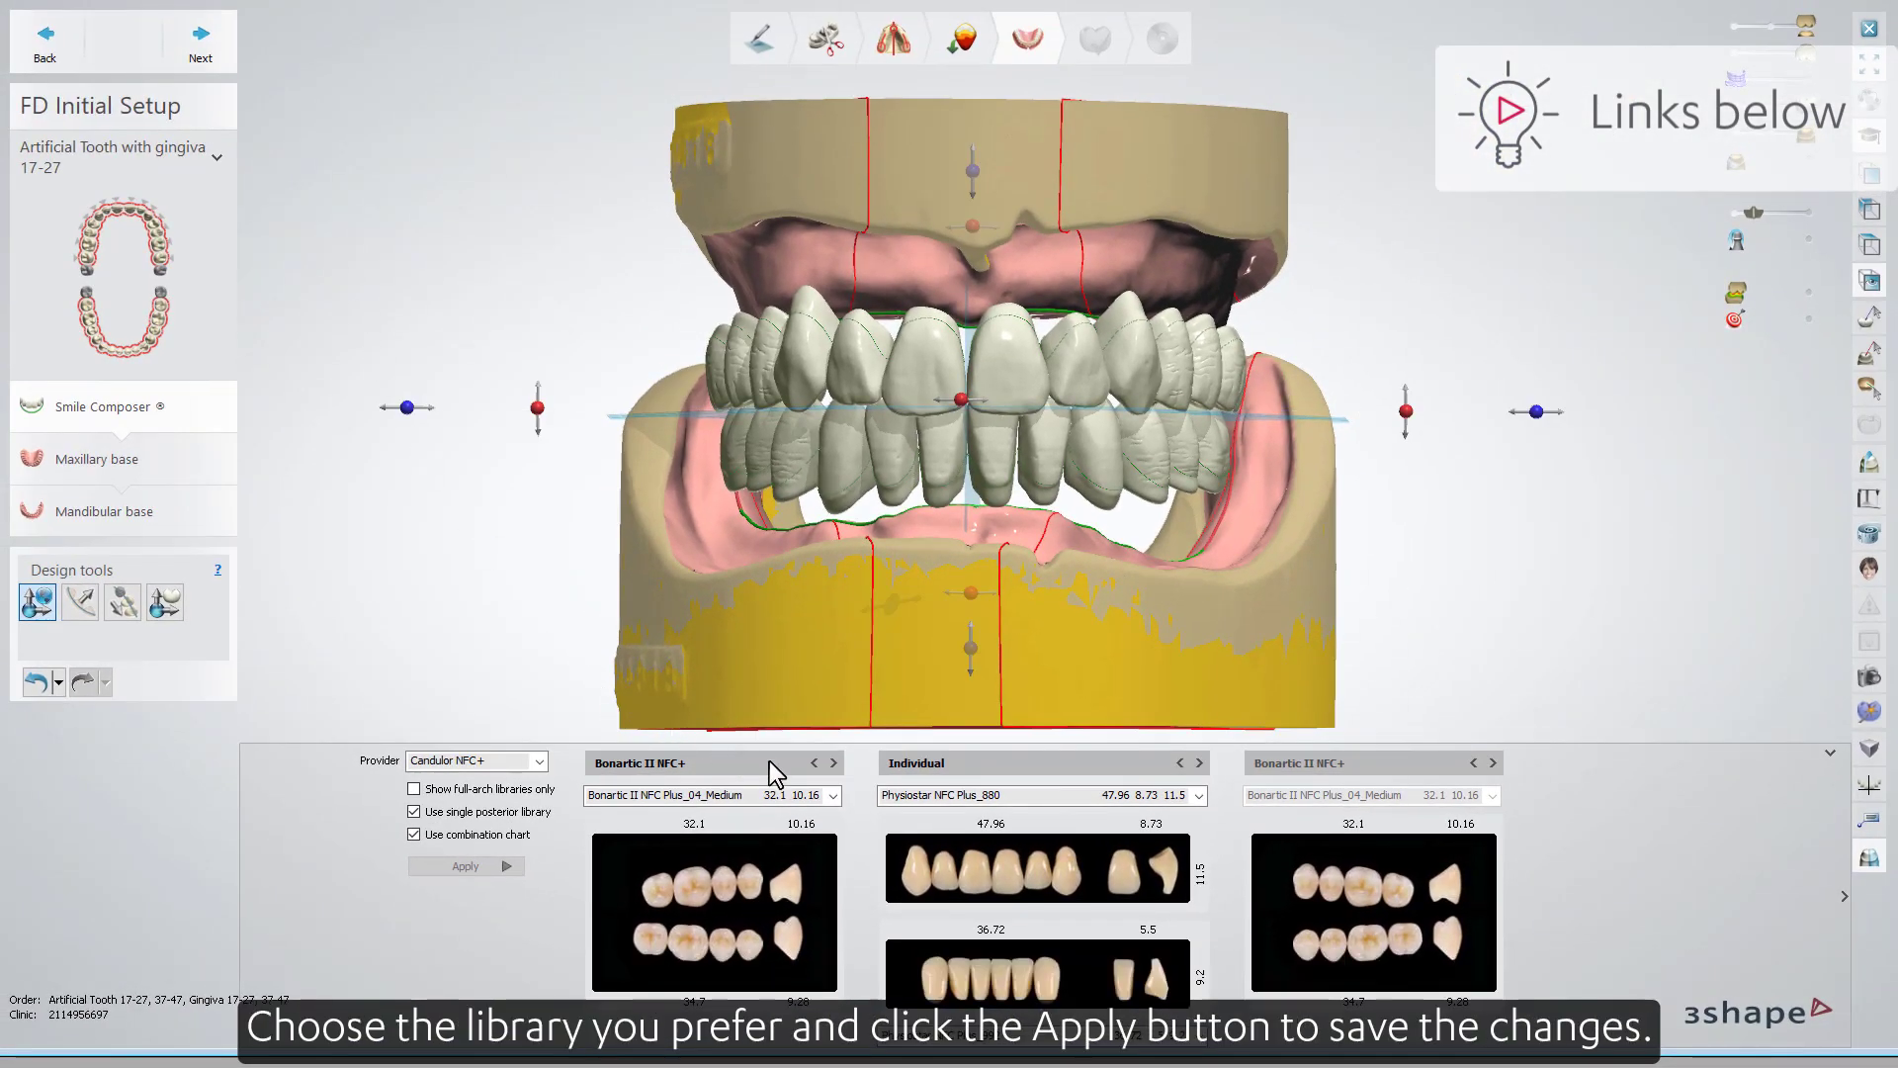
# Apply the Condyloform II NFC+ tooth library and show move handles on the tooth arches.
pyautogui.click(834, 763)
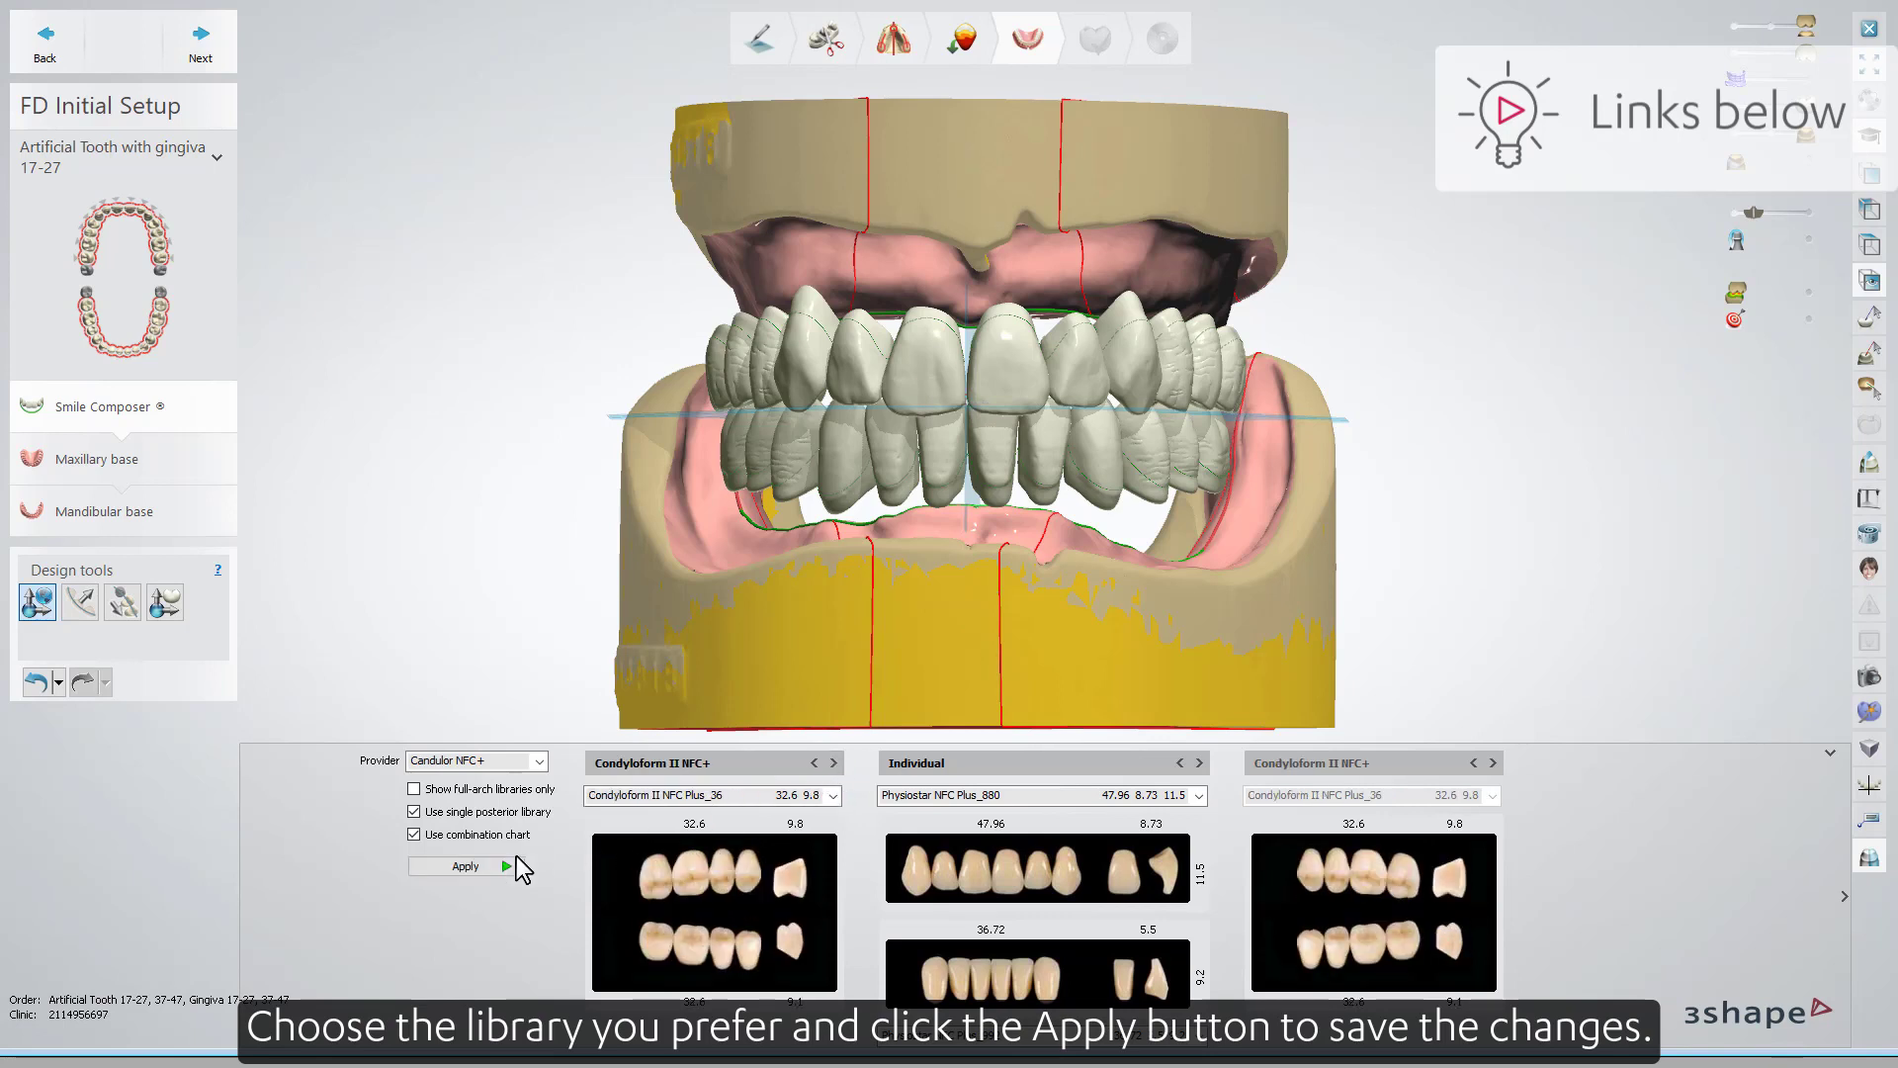
pyautogui.click(494, 870)
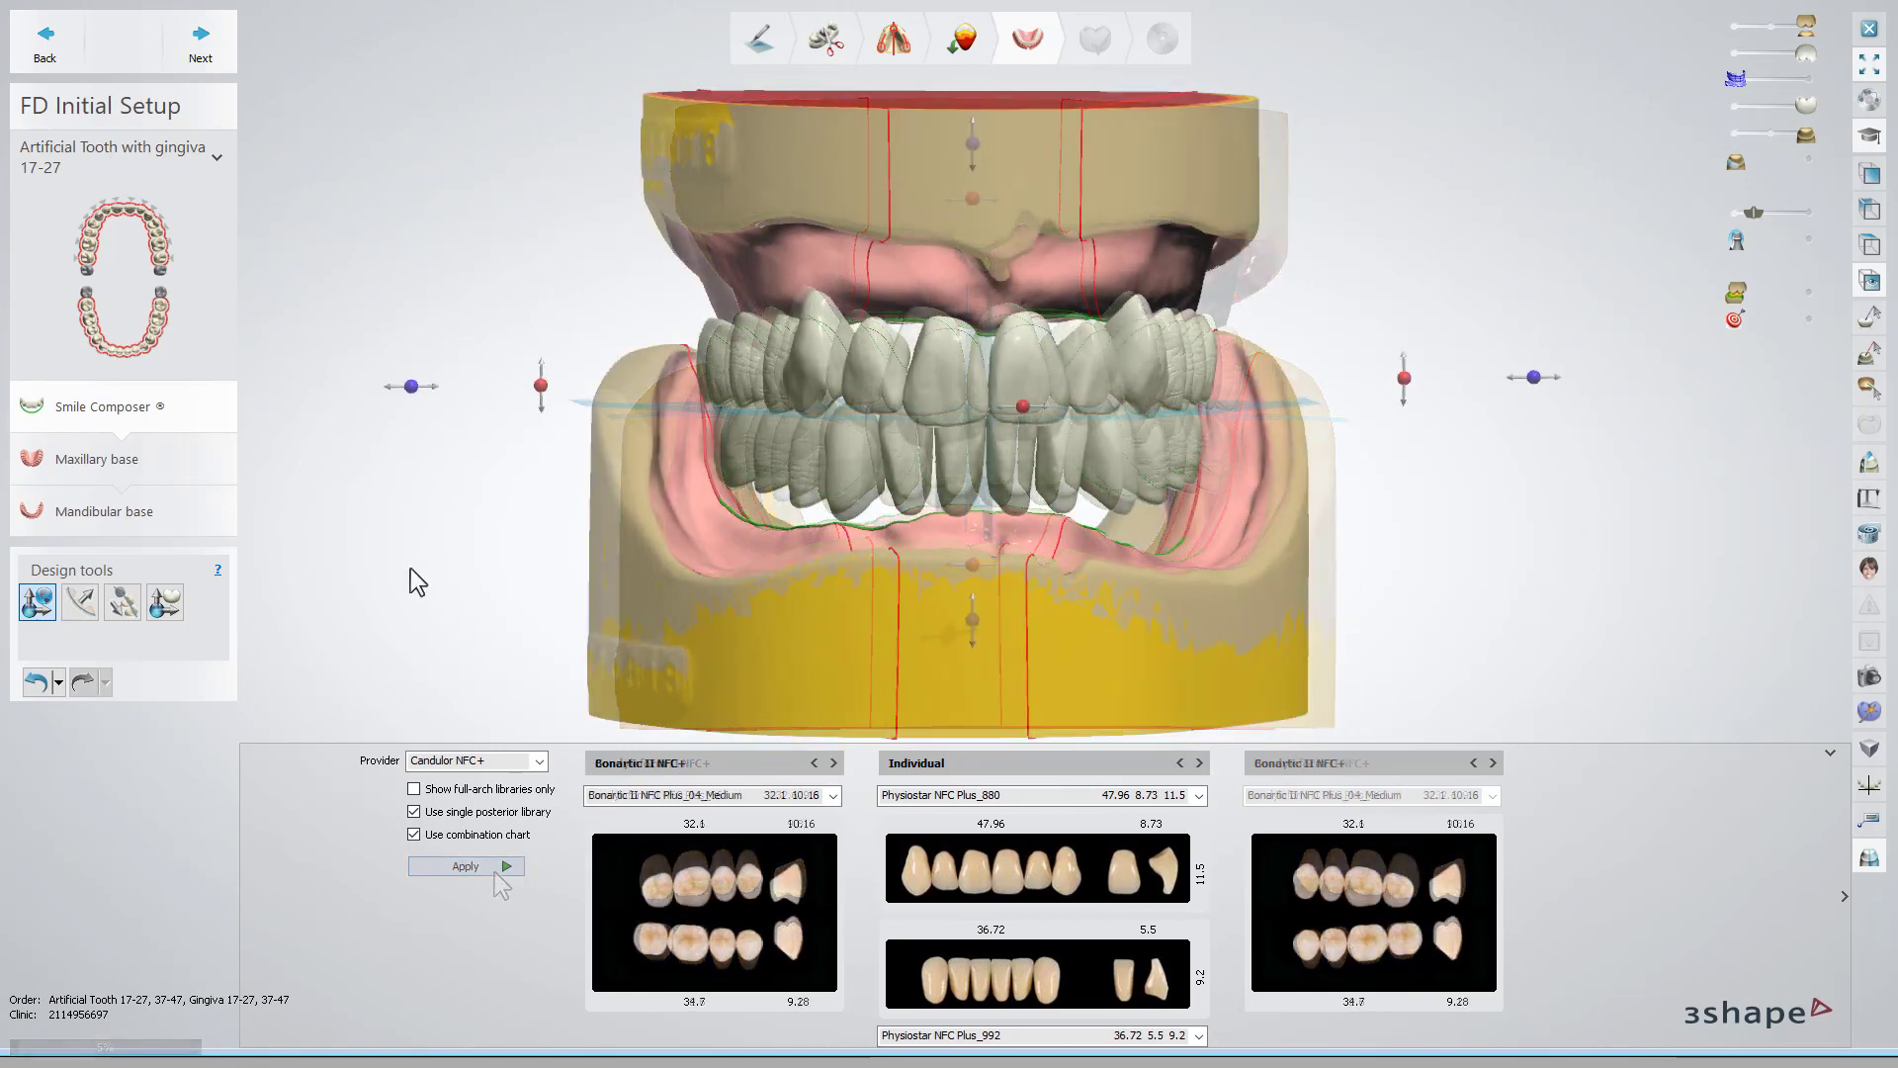
pyautogui.click(39, 599)
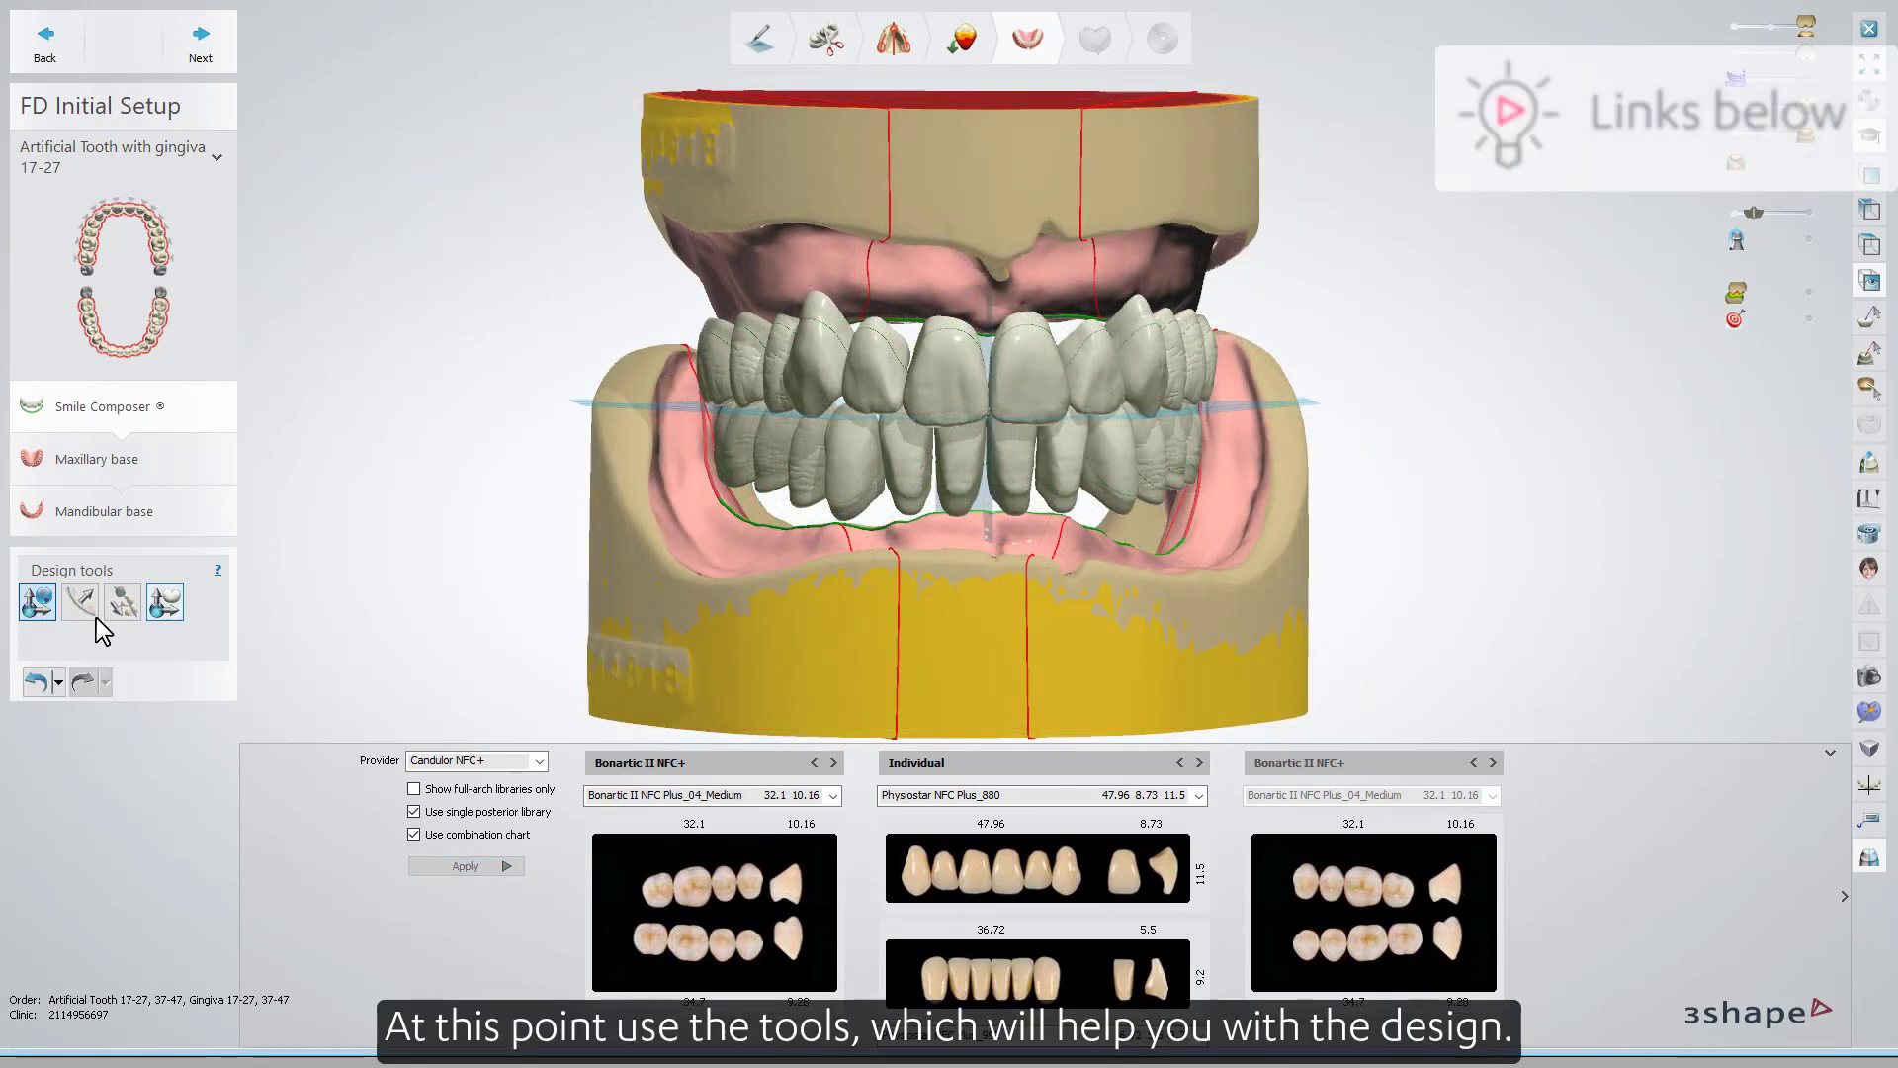
pyautogui.moveTo(1023, 408)
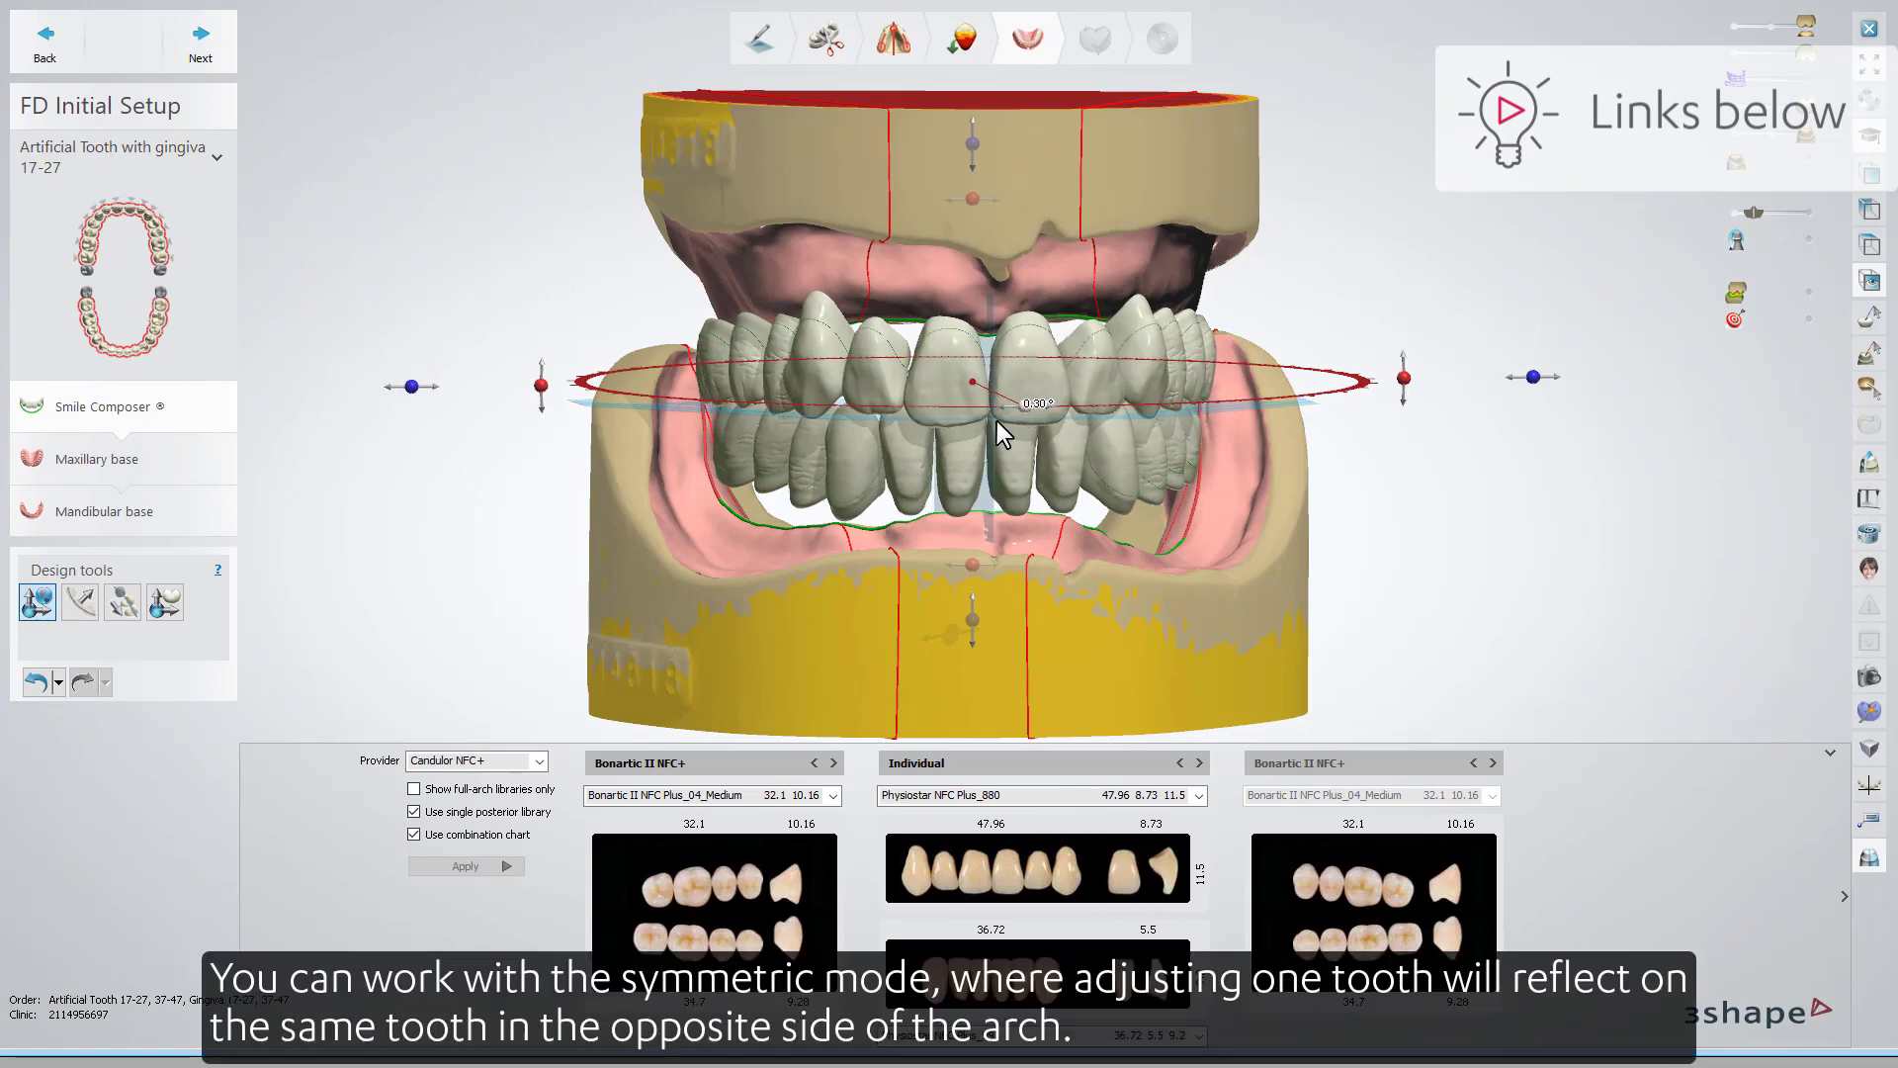
# With symmetric design on, shift an upper tooth and the central incisor along with their mirrors.
pyautogui.click(80, 602)
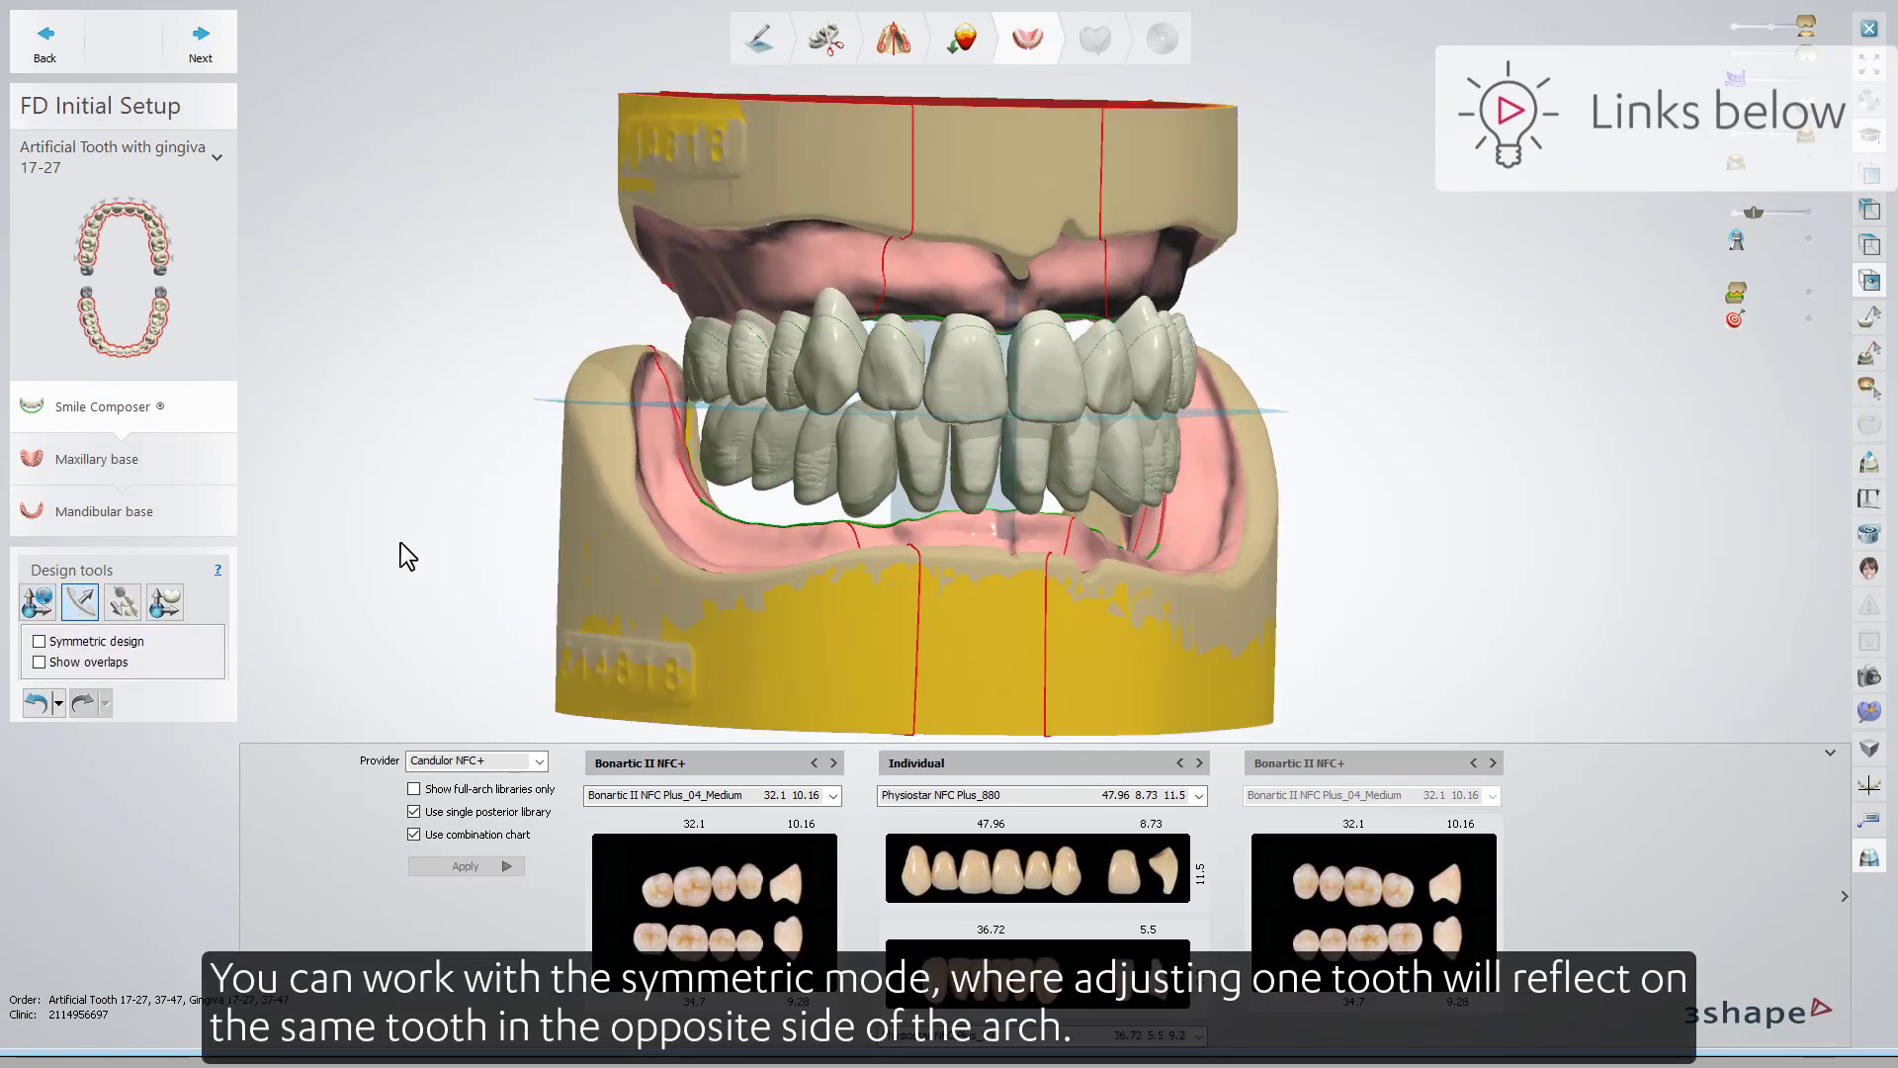
pyautogui.moveTo(780, 341)
pyautogui.mouseDown()
pyautogui.moveTo(775, 318)
pyautogui.moveTo(770, 344)
pyautogui.mouseUp()
pyautogui.moveTo(919, 373); pyautogui.dragTo(942, 370)
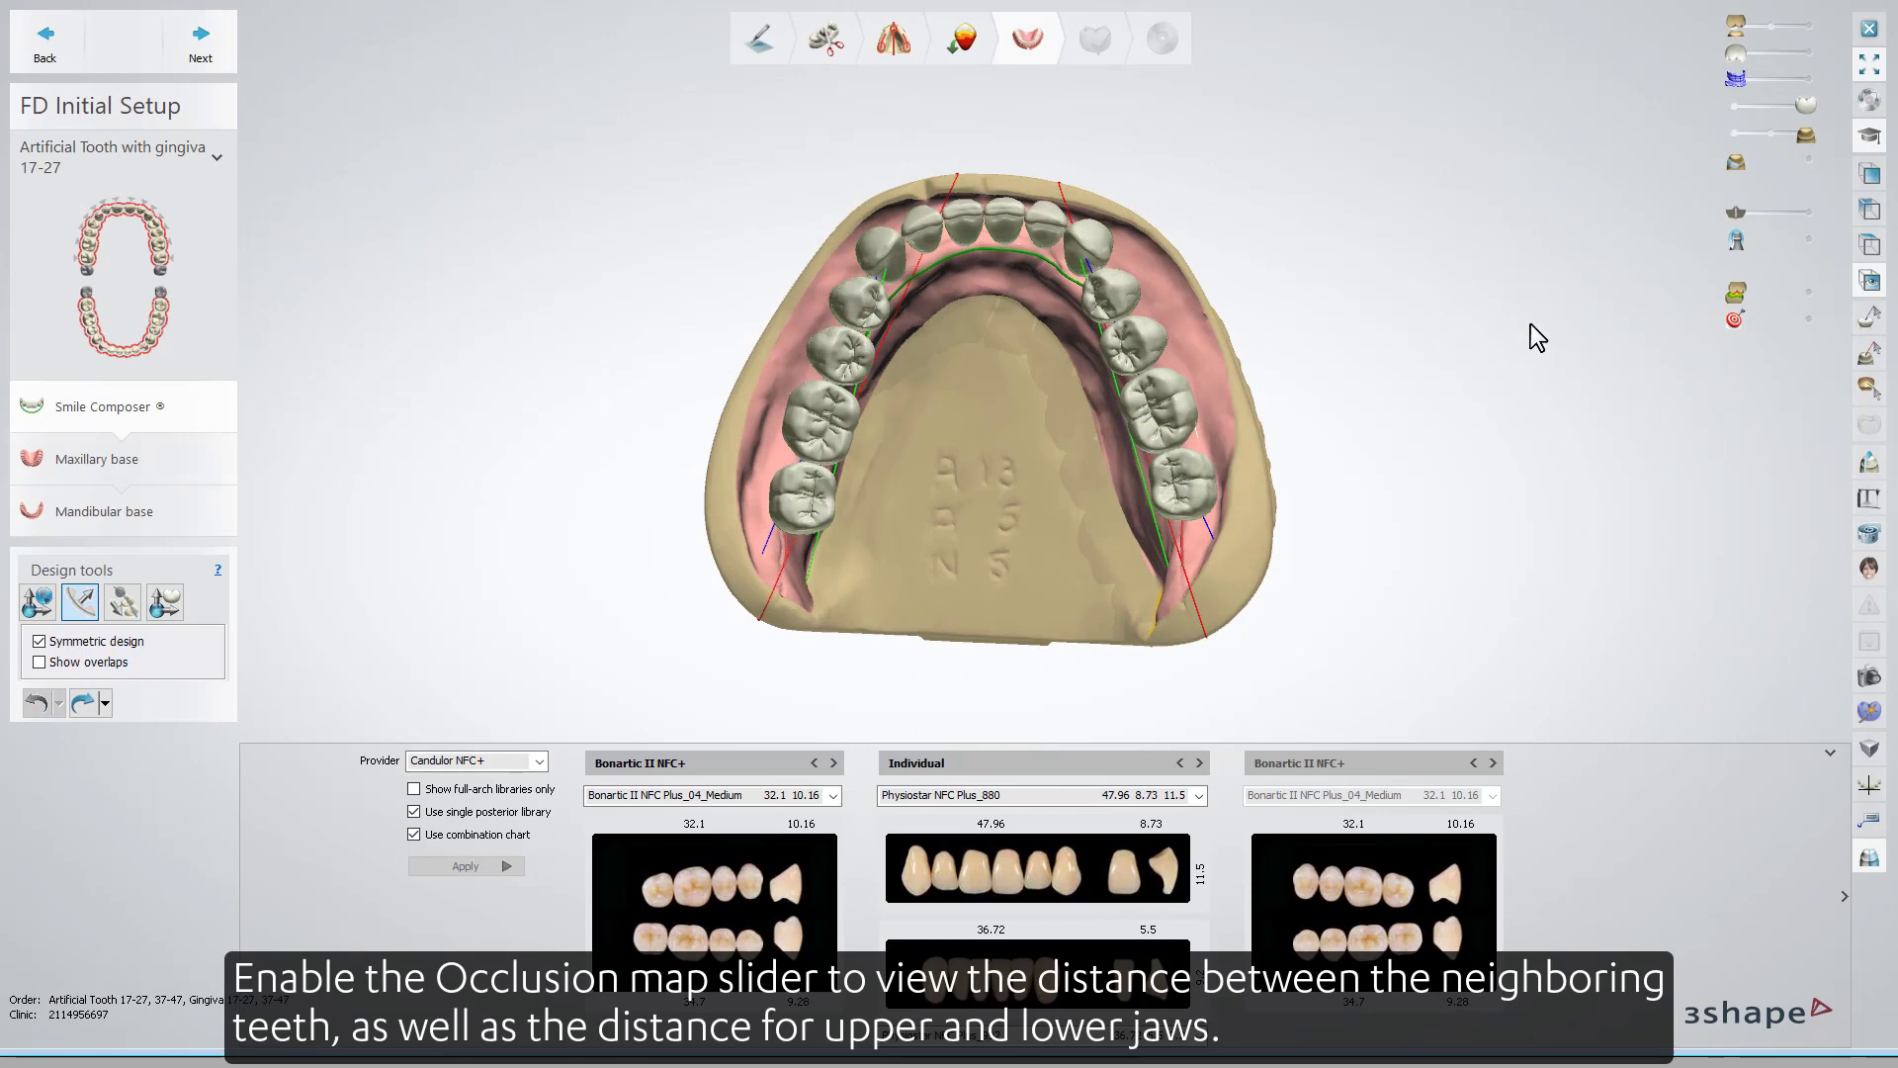
# Check the occlusion distance map, then rotate the central incisor individually to about 1°.
pyautogui.click(1809, 294)
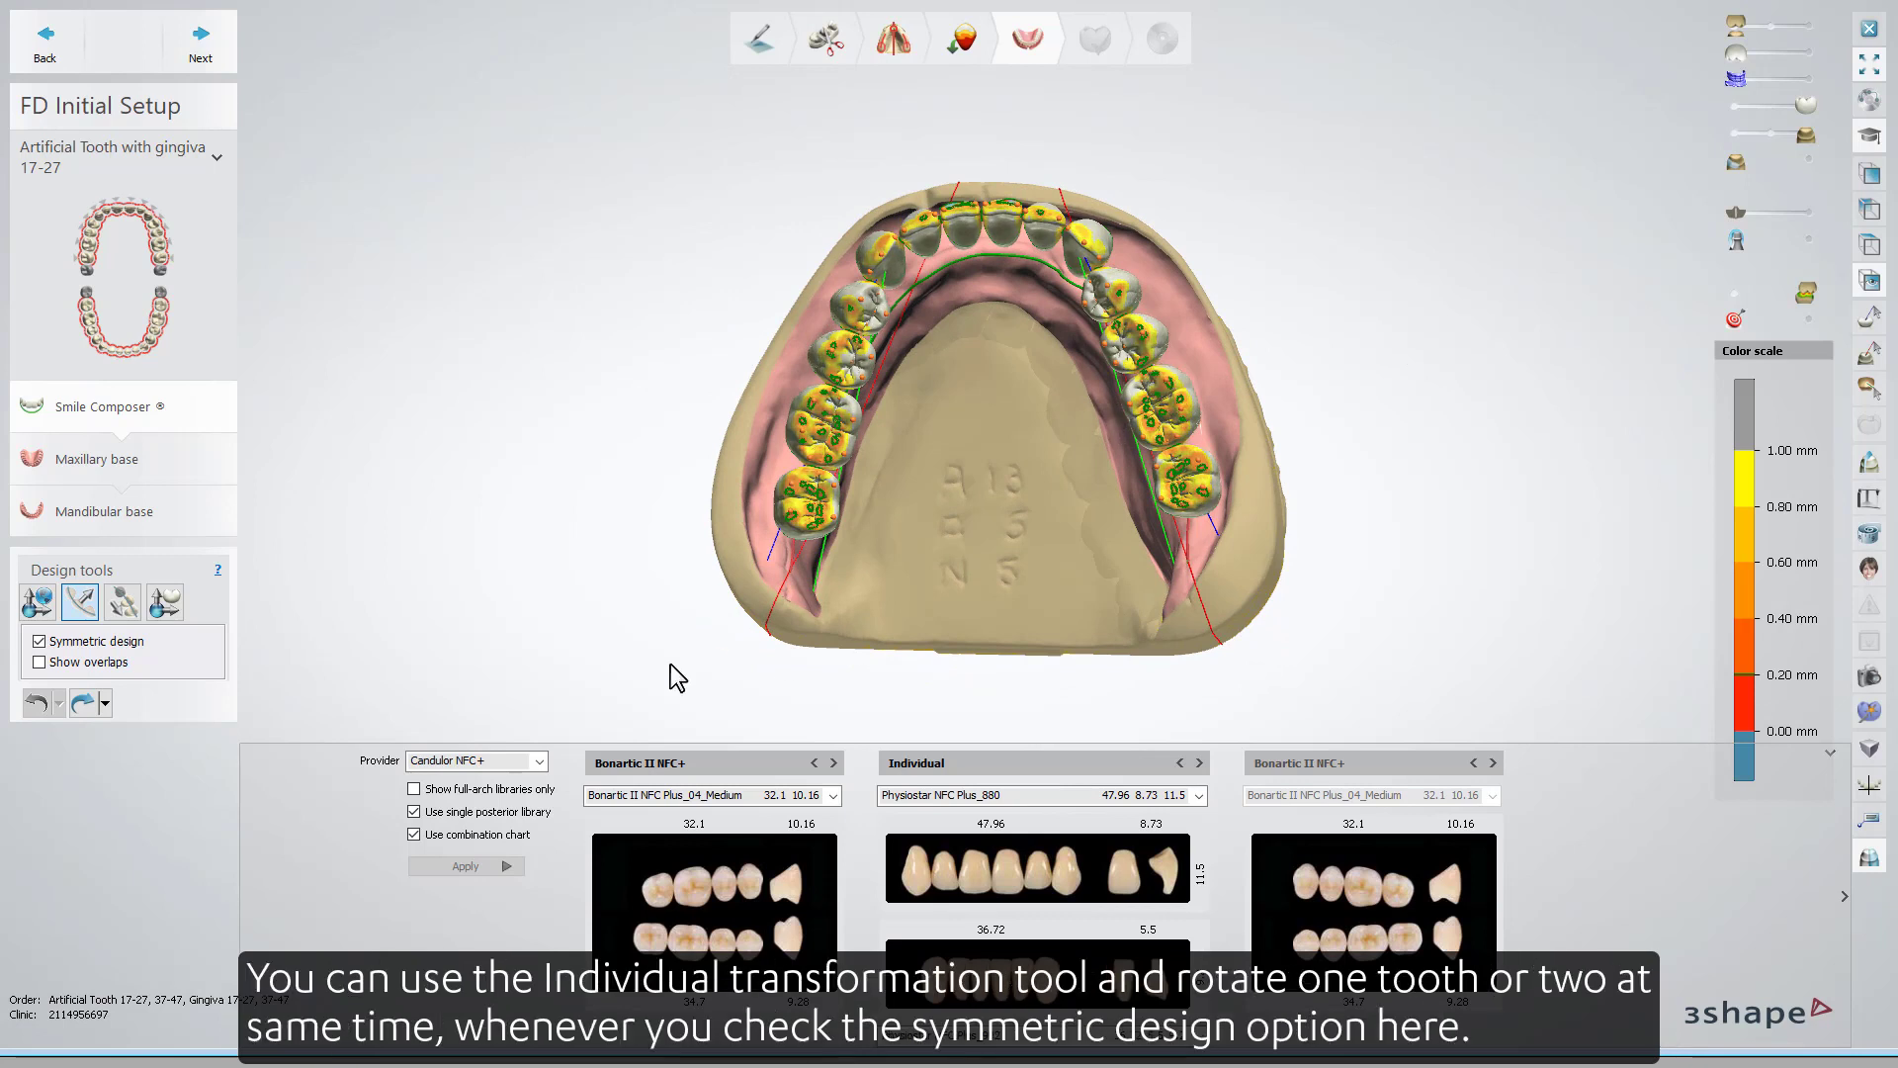
pyautogui.click(165, 603)
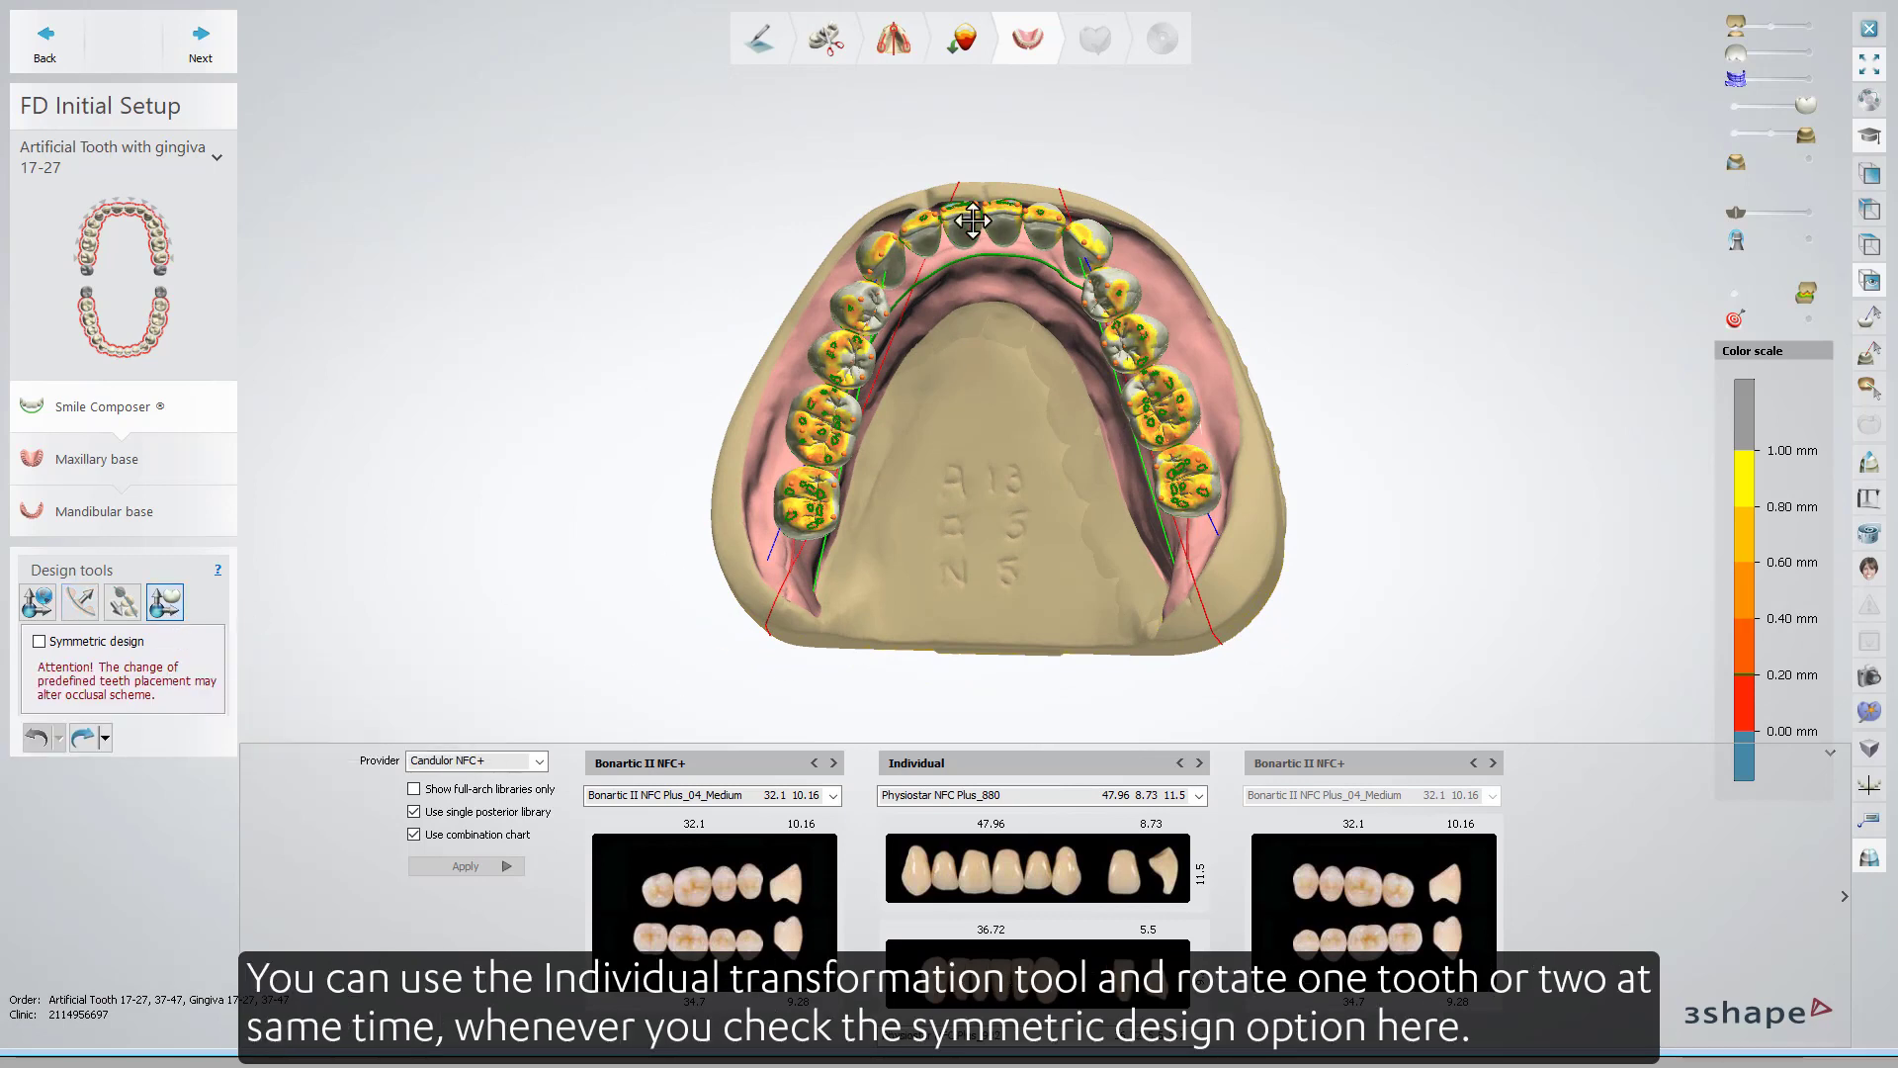
pyautogui.scroll(5, 966, 207)
pyautogui.click(1737, 295)
pyautogui.scroll(3, 954, 233)
pyautogui.moveTo(964, 210); pyautogui.dragTo(1101, 198)
pyautogui.moveTo(1101, 198); pyautogui.dragTo(1105, 212)
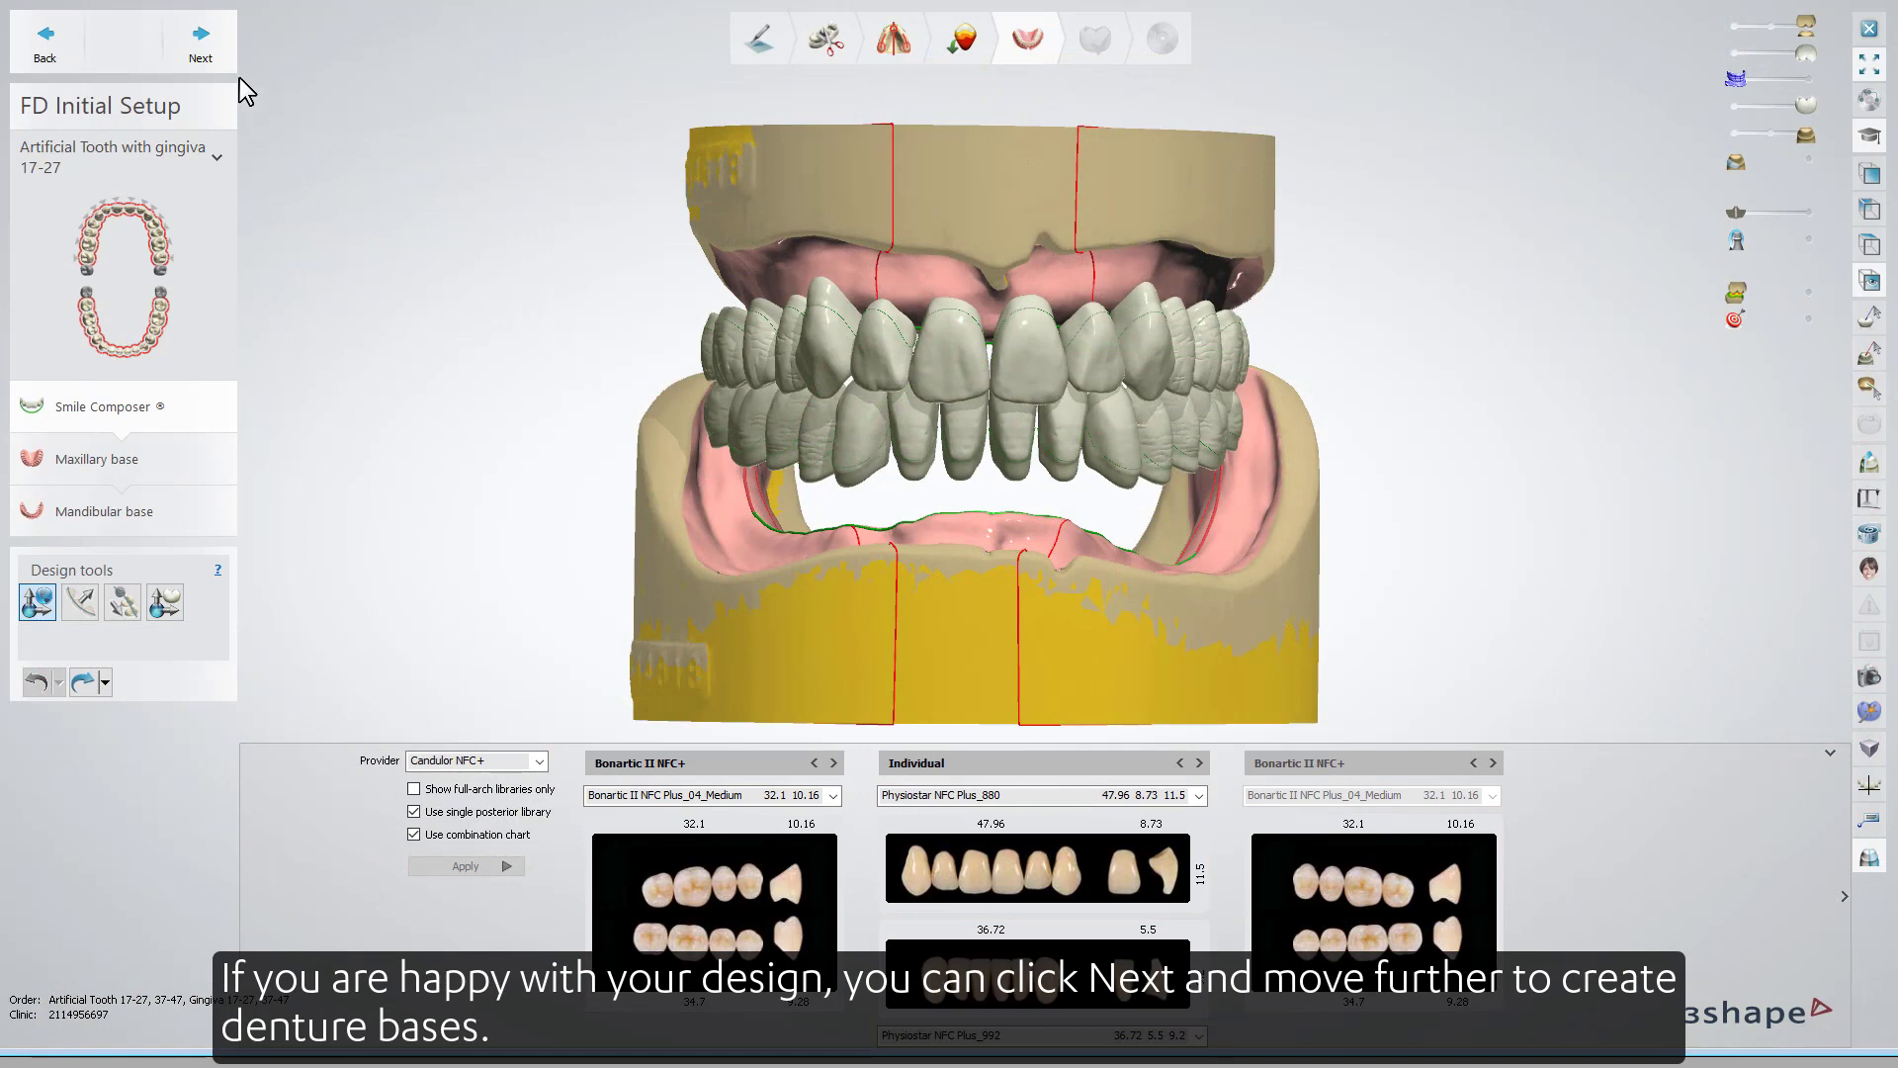
# Generate the upper gingiva base preview from the third custom gingiva template.
pyautogui.click(228, 55)
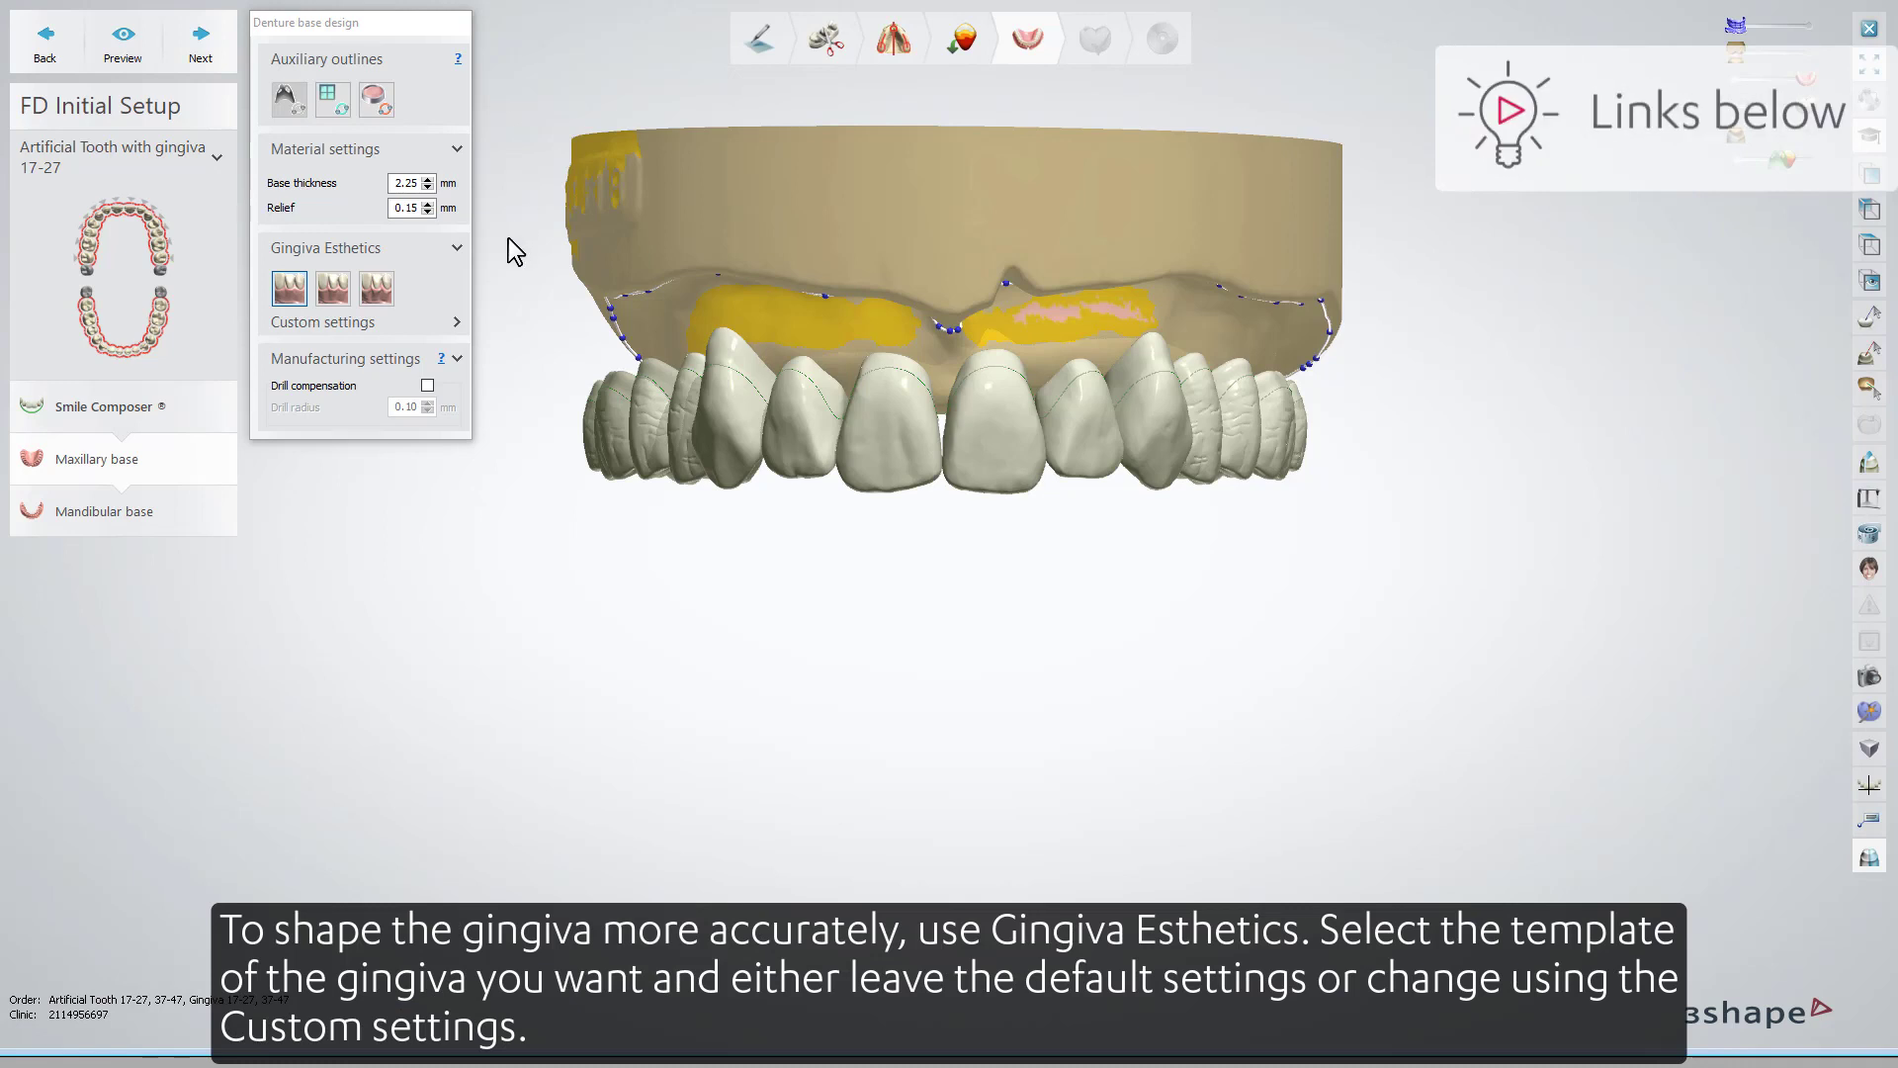
pyautogui.click(454, 324)
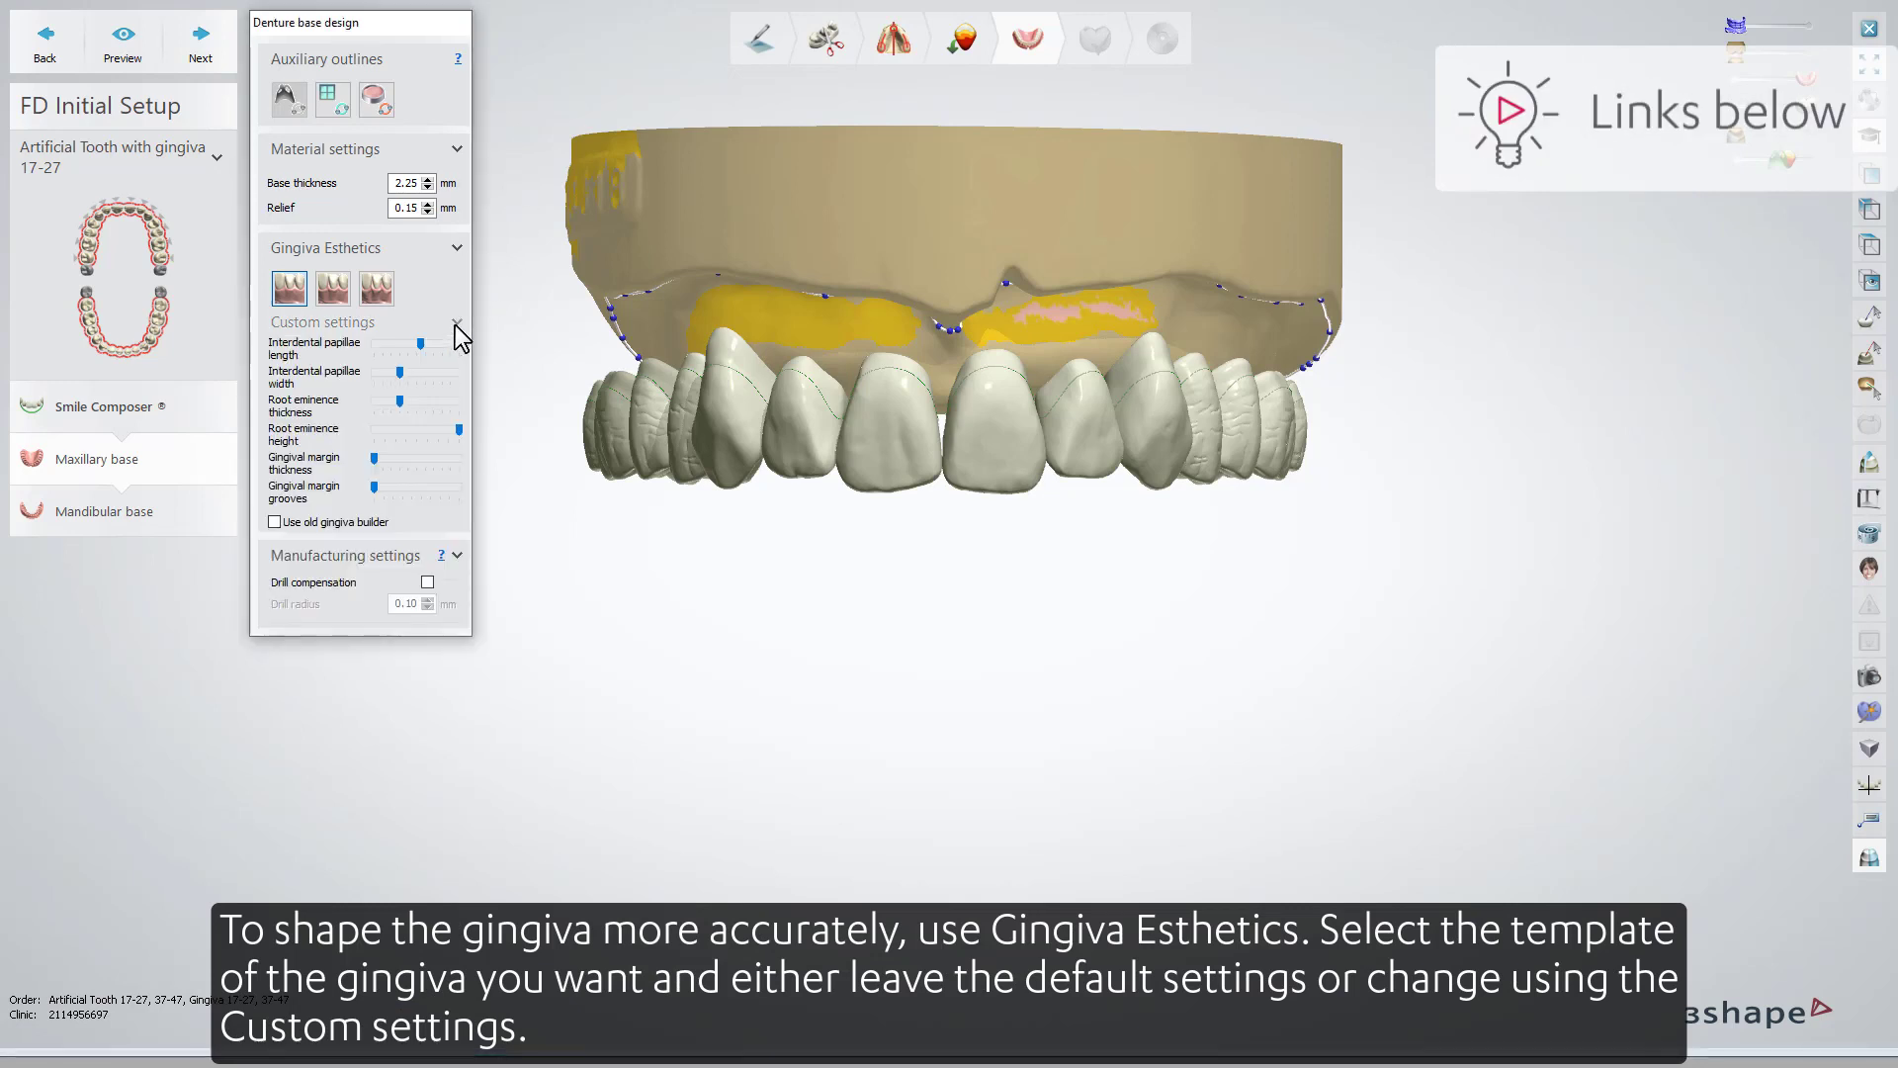
pyautogui.click(385, 287)
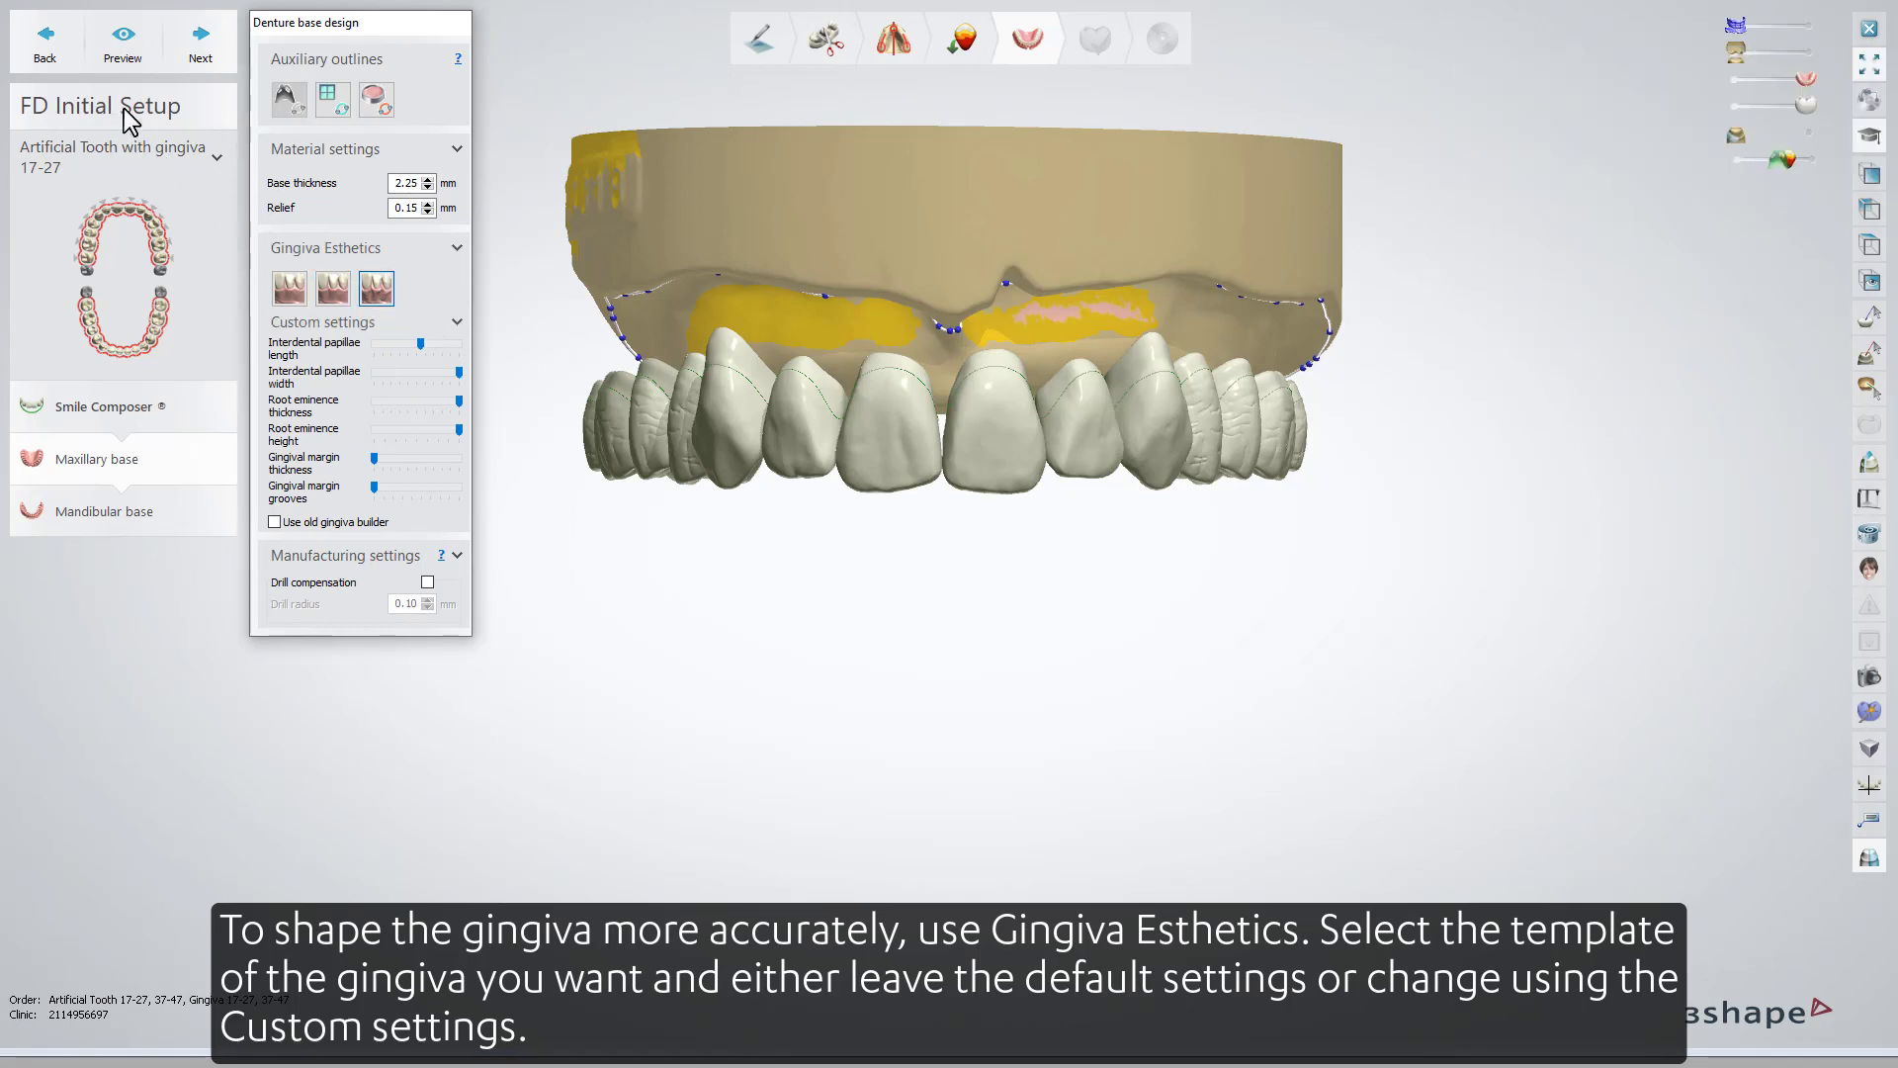
pyautogui.click(111, 50)
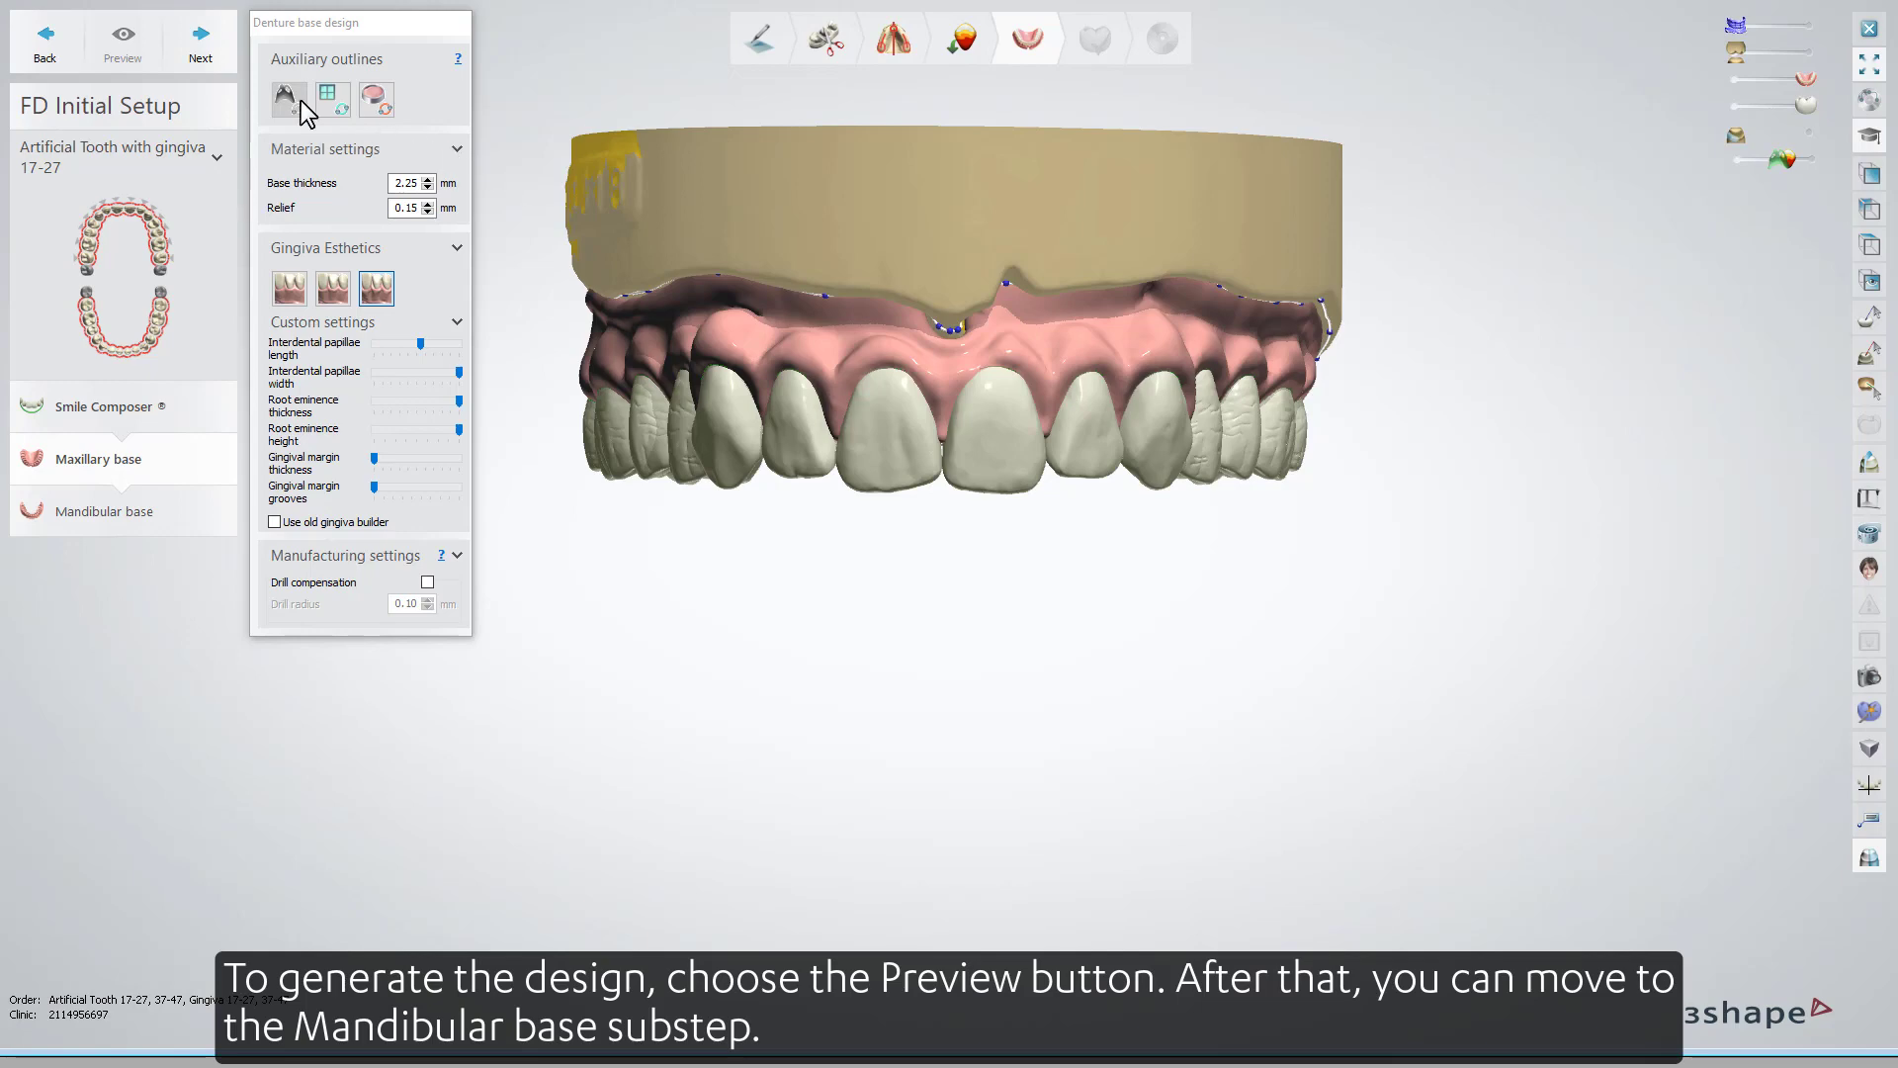
# Apply the third gingiva template to the lower base and continue to base sculpting.
pyautogui.click(198, 48)
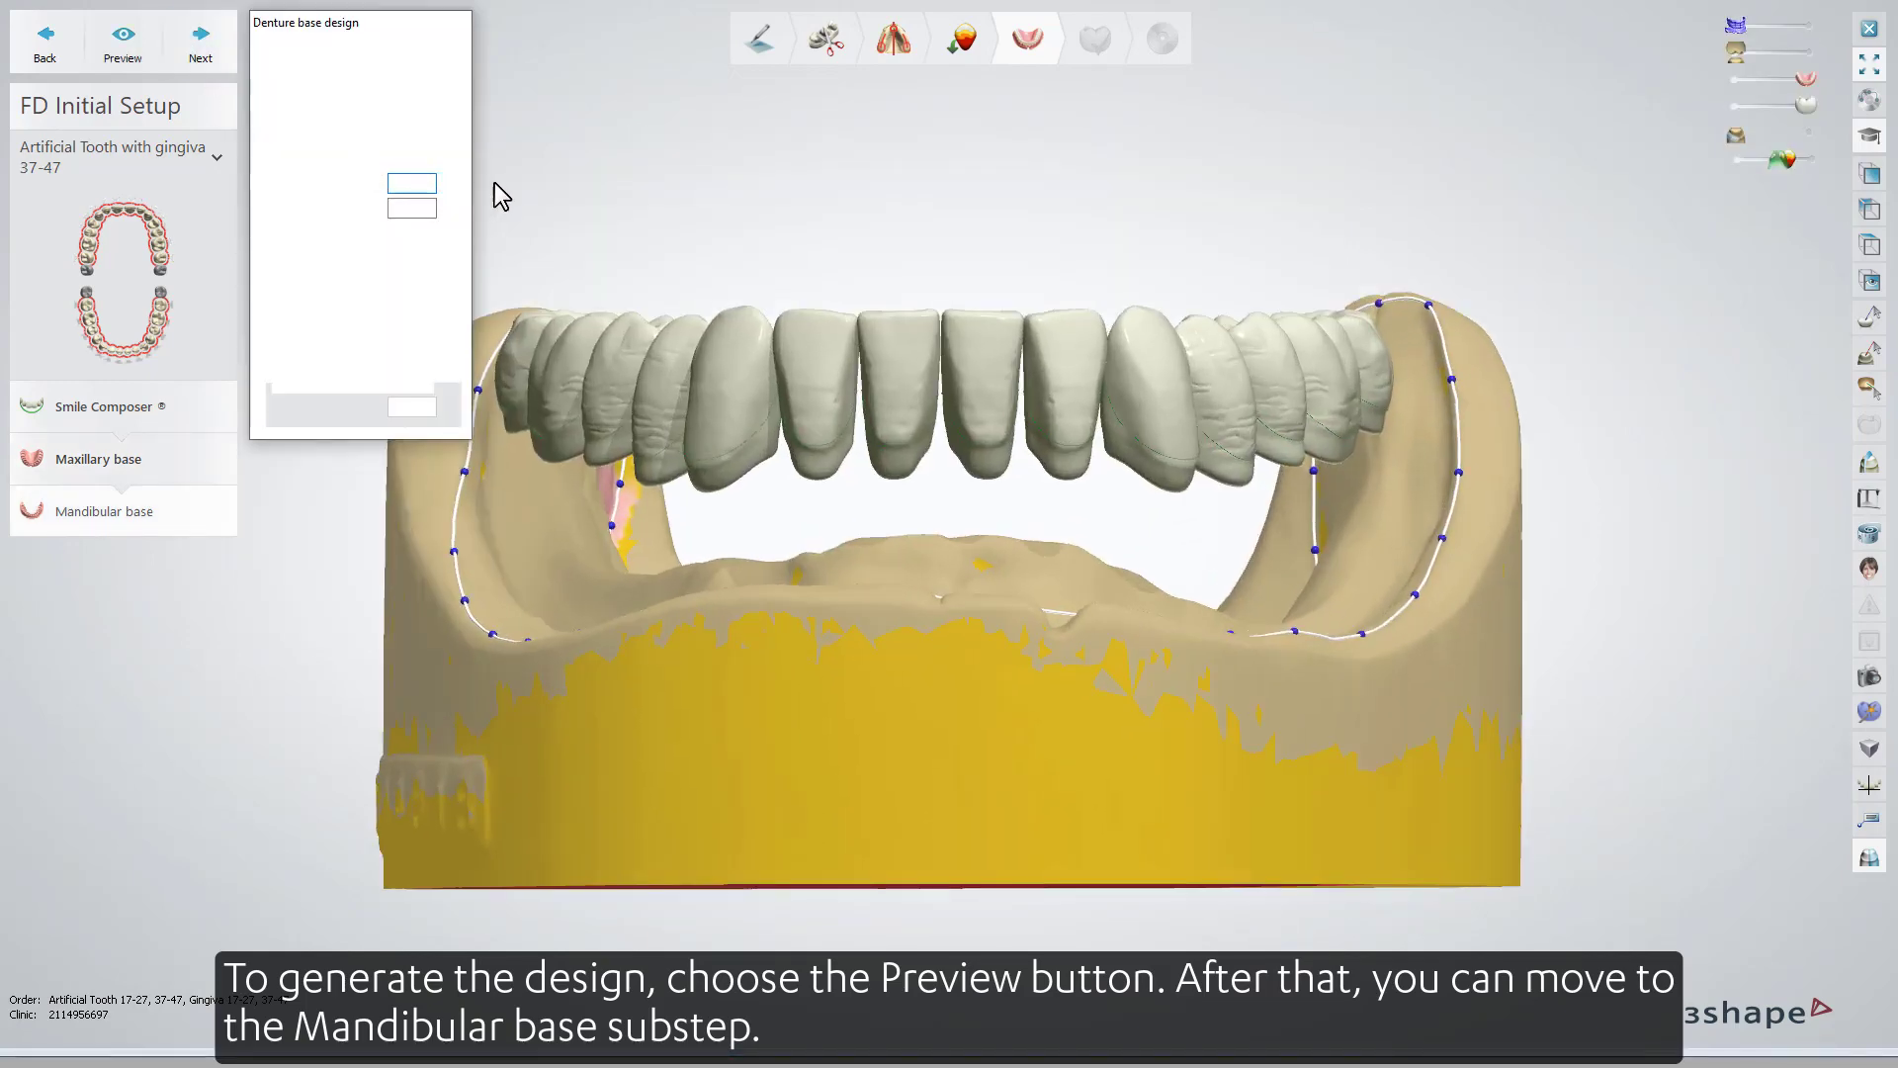
pyautogui.click(376, 288)
pyautogui.click(195, 59)
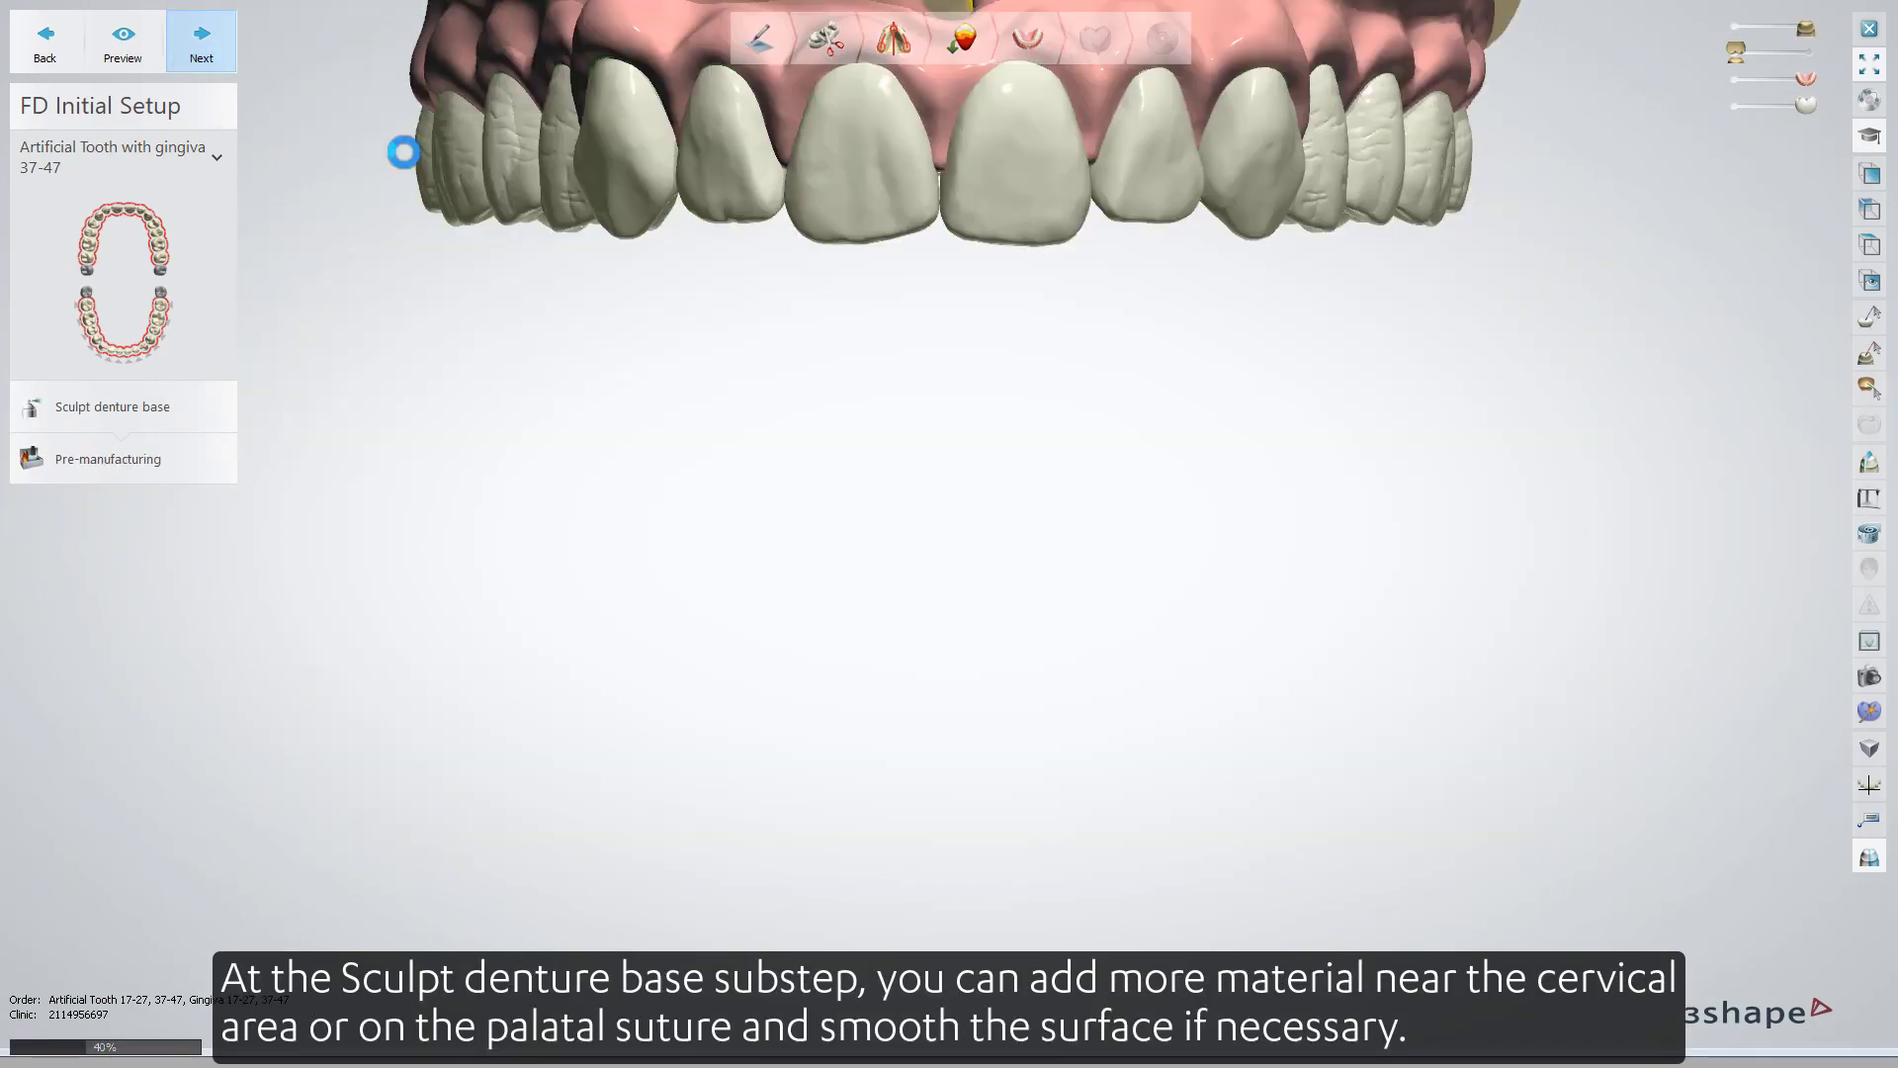
pyautogui.press('shift')
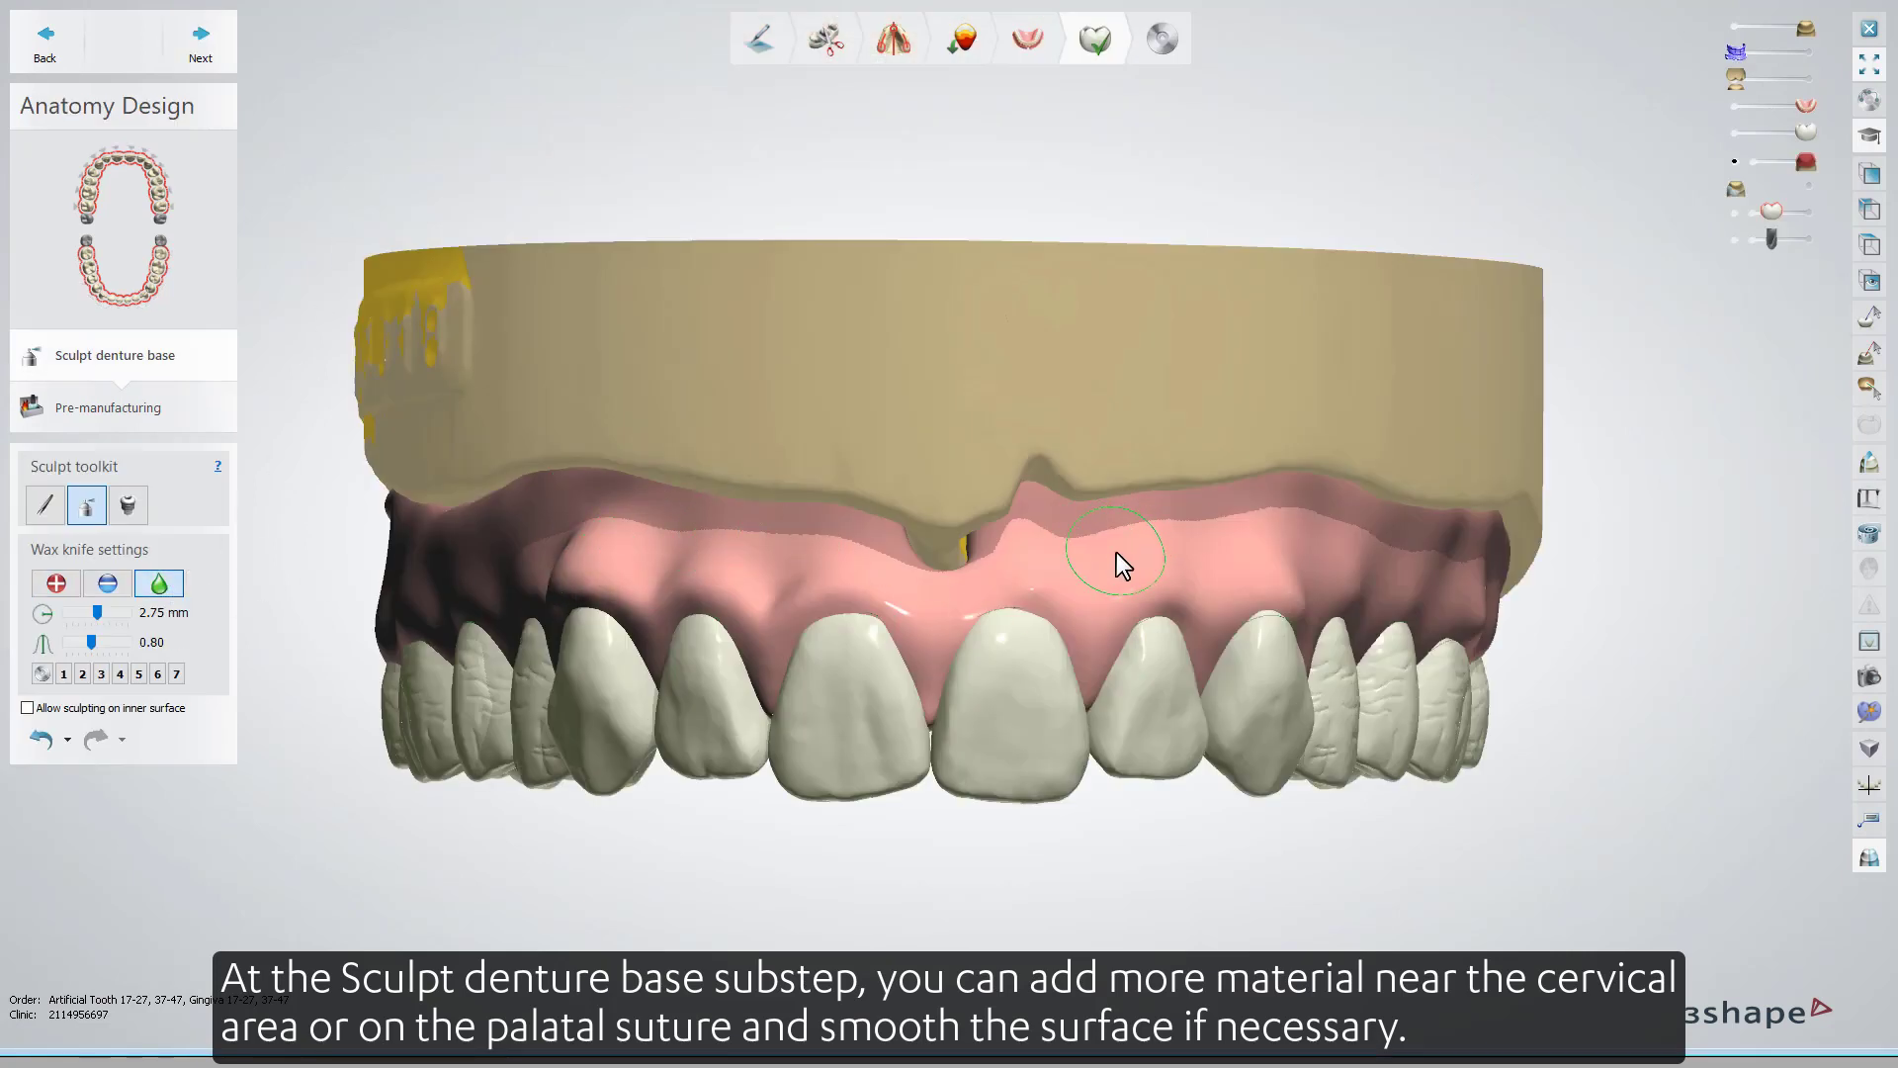
# Add wax on the gingiva above an upper tooth with the Wax knife, then switch it to smoothing.
pyautogui.click(56, 583)
pyautogui.moveTo(1282, 593); pyautogui.dragTo(1280, 608)
pyautogui.click(159, 584)
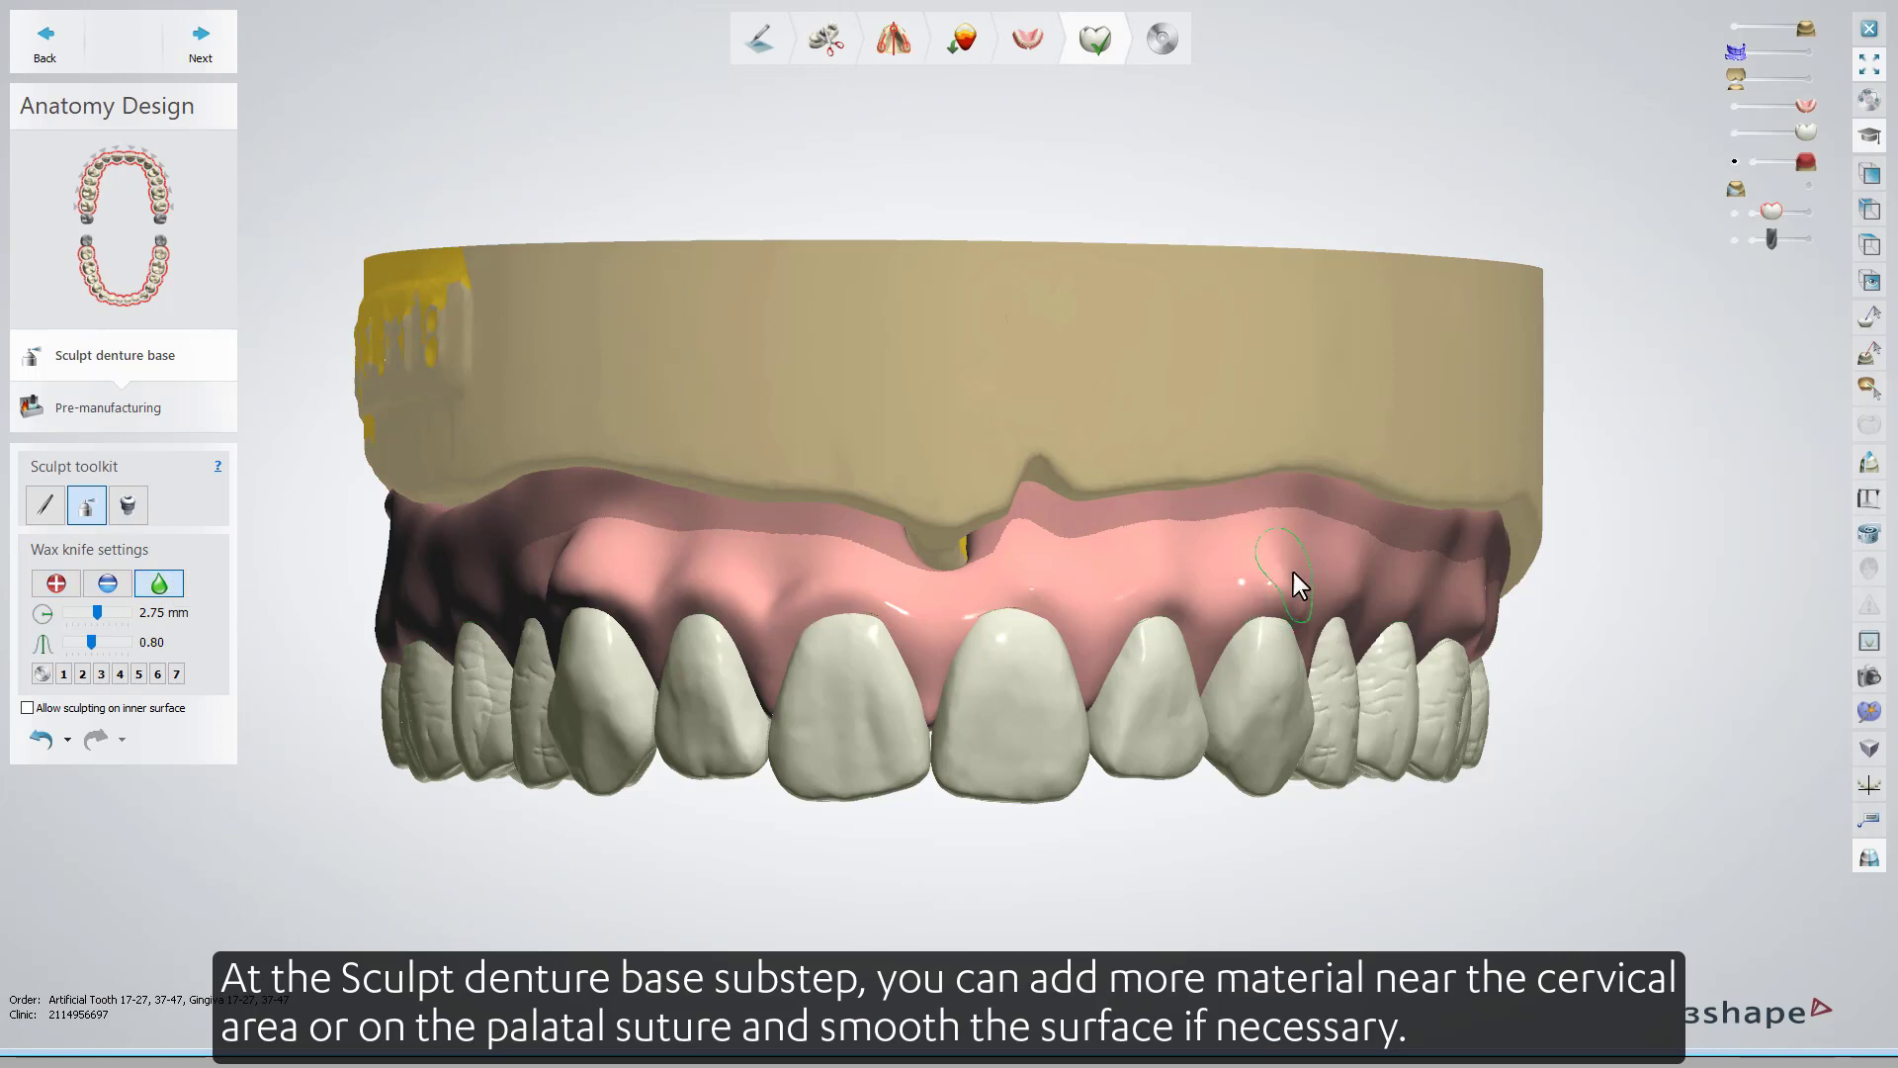
pyautogui.click(224, 54)
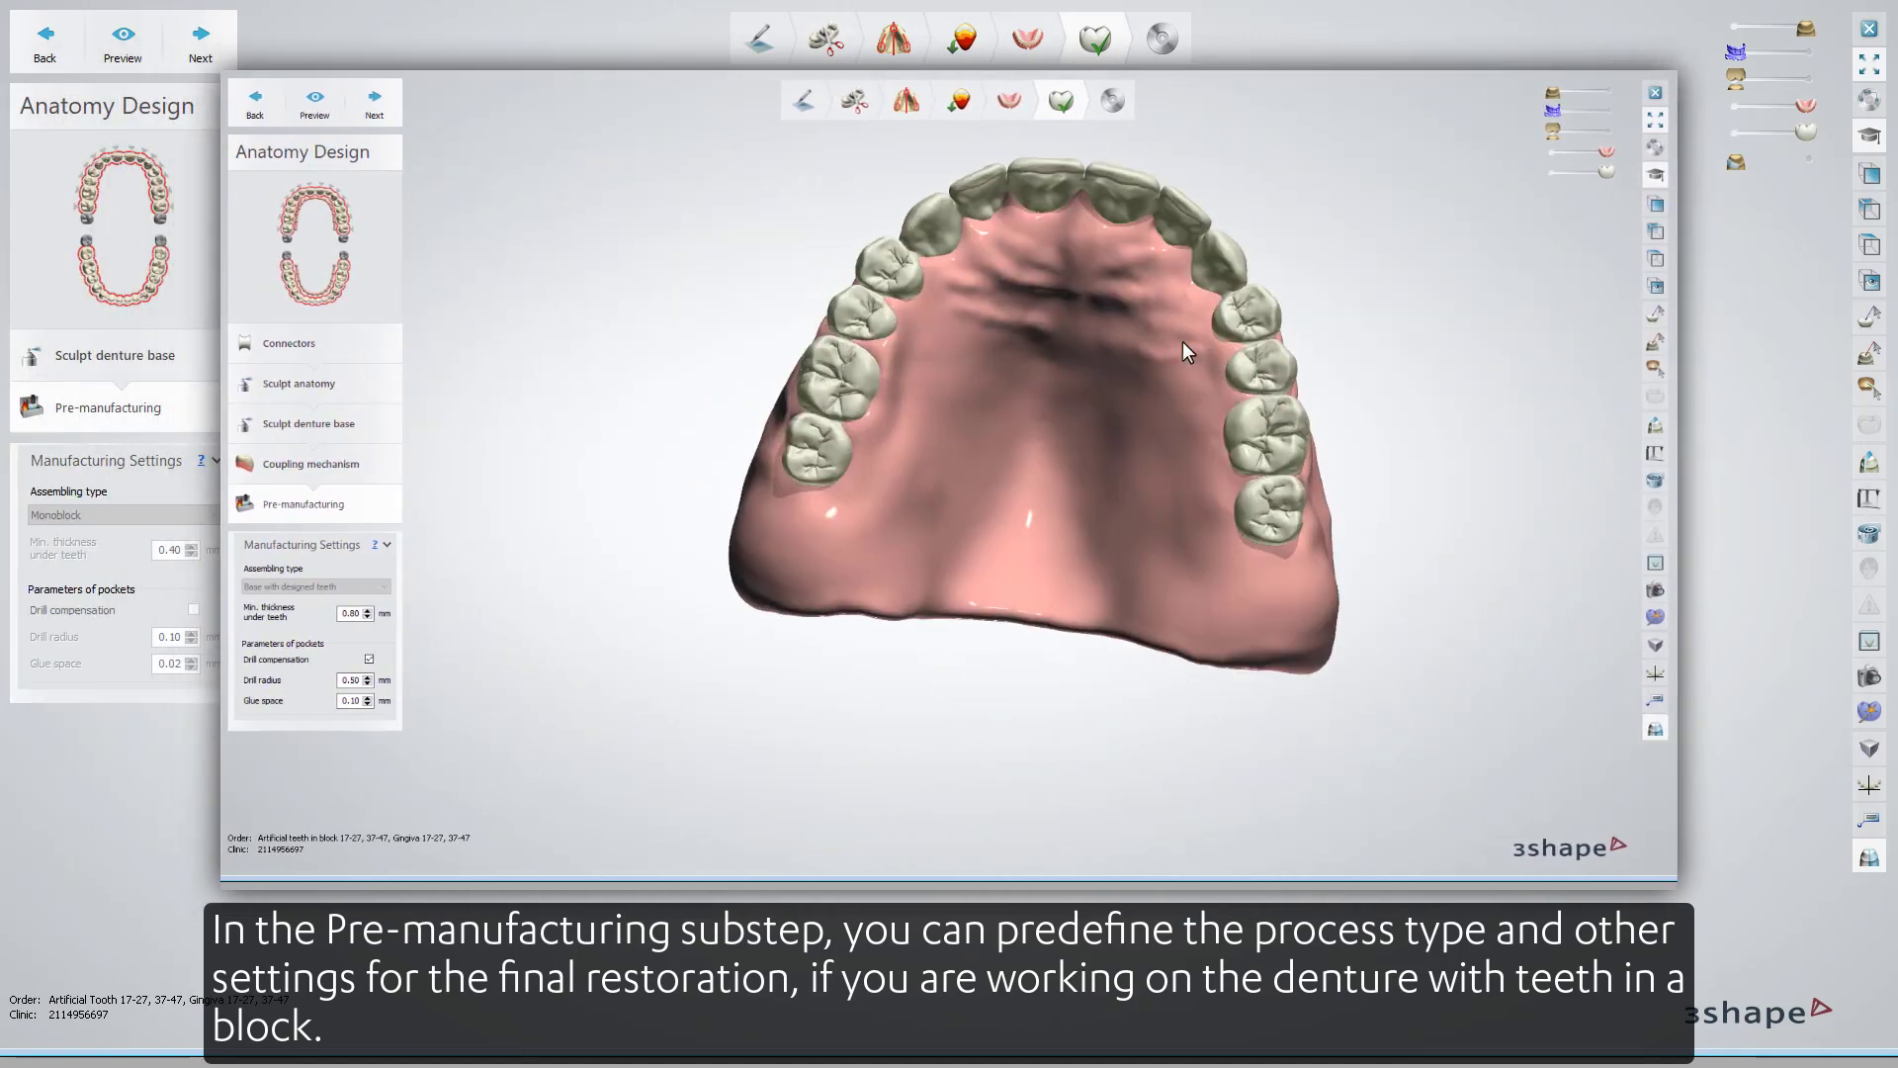
# Show a 2D cross section with the section line placed across the arch.
pyautogui.click(1655, 425)
pyautogui.moveTo(614, 399); pyautogui.dragTo(1130, 551)
pyautogui.scroll(5, 1553, 779)
# Raise the minimum thickness under teeth to 0.84 mm and preview the manufacturing result.
pyautogui.click(368, 610)
pyautogui.click(367, 610)
pyautogui.click(368, 610)
pyautogui.click(367, 610)
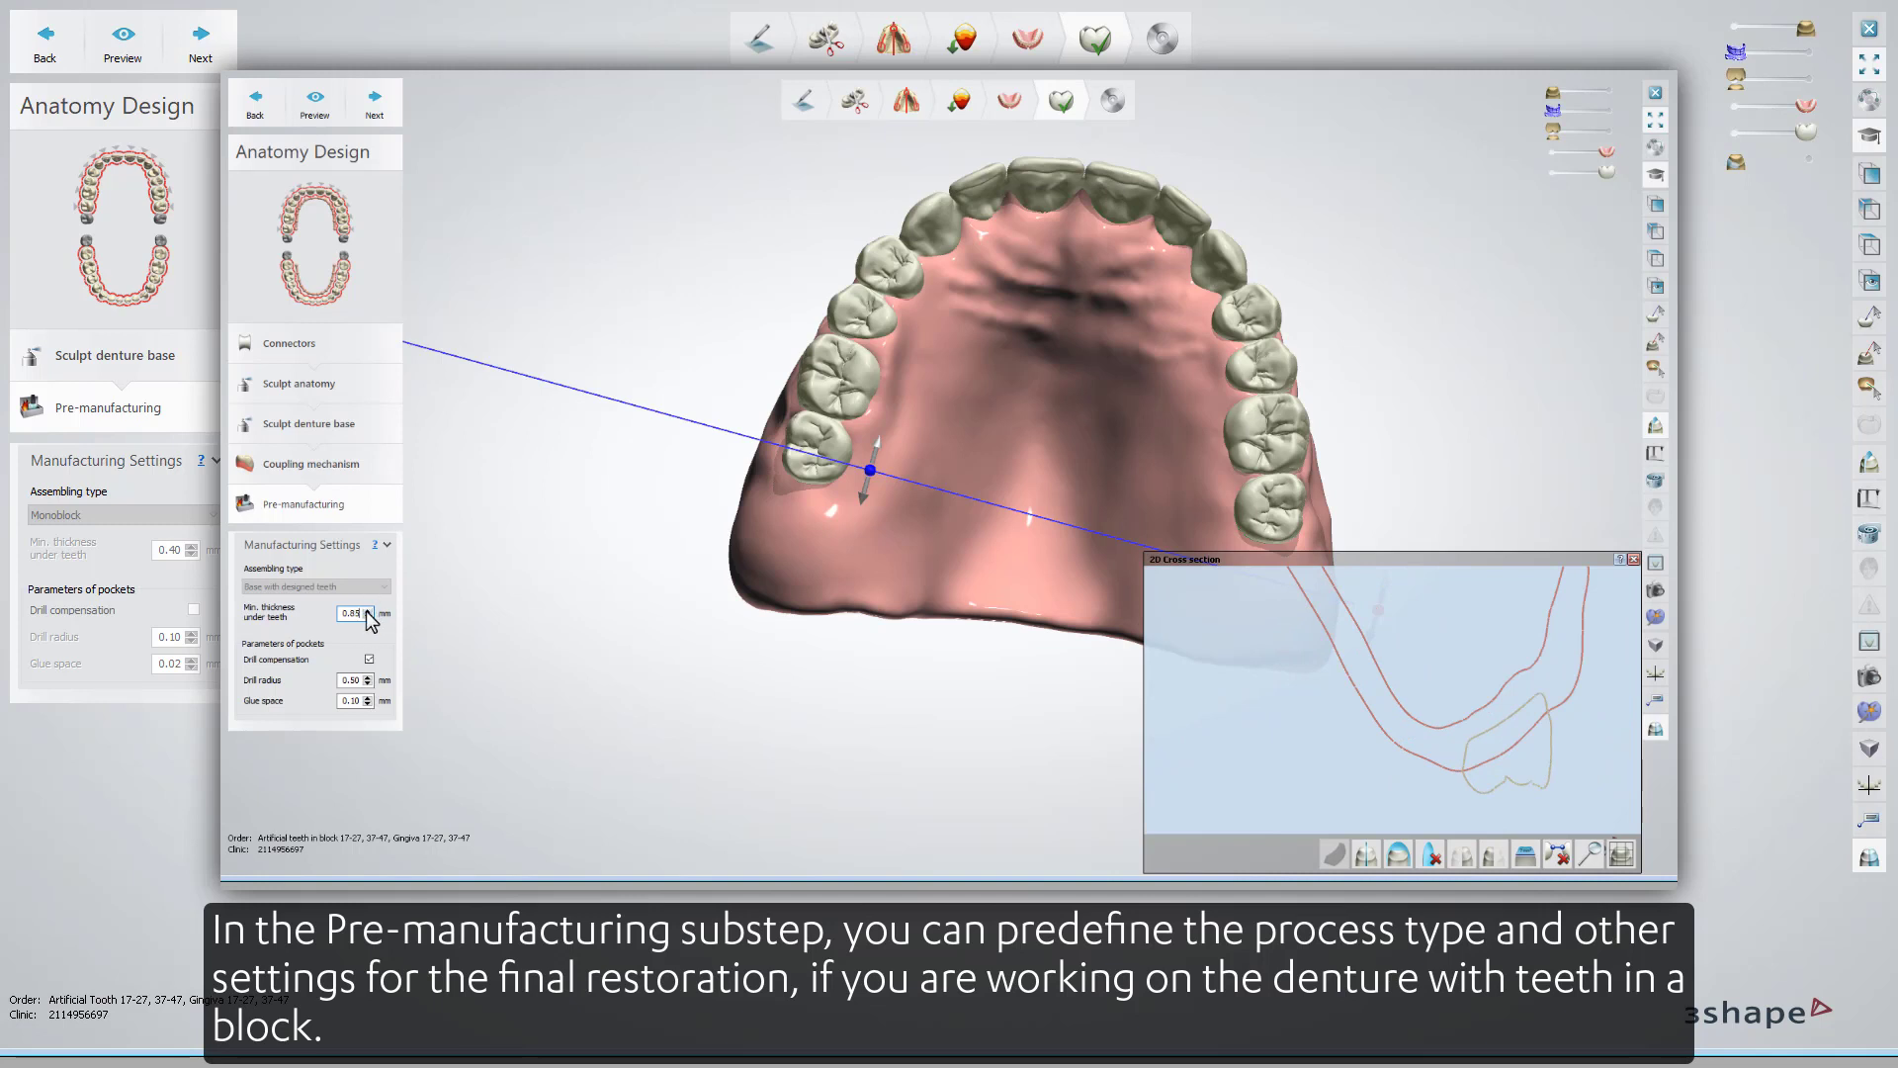
pyautogui.click(316, 104)
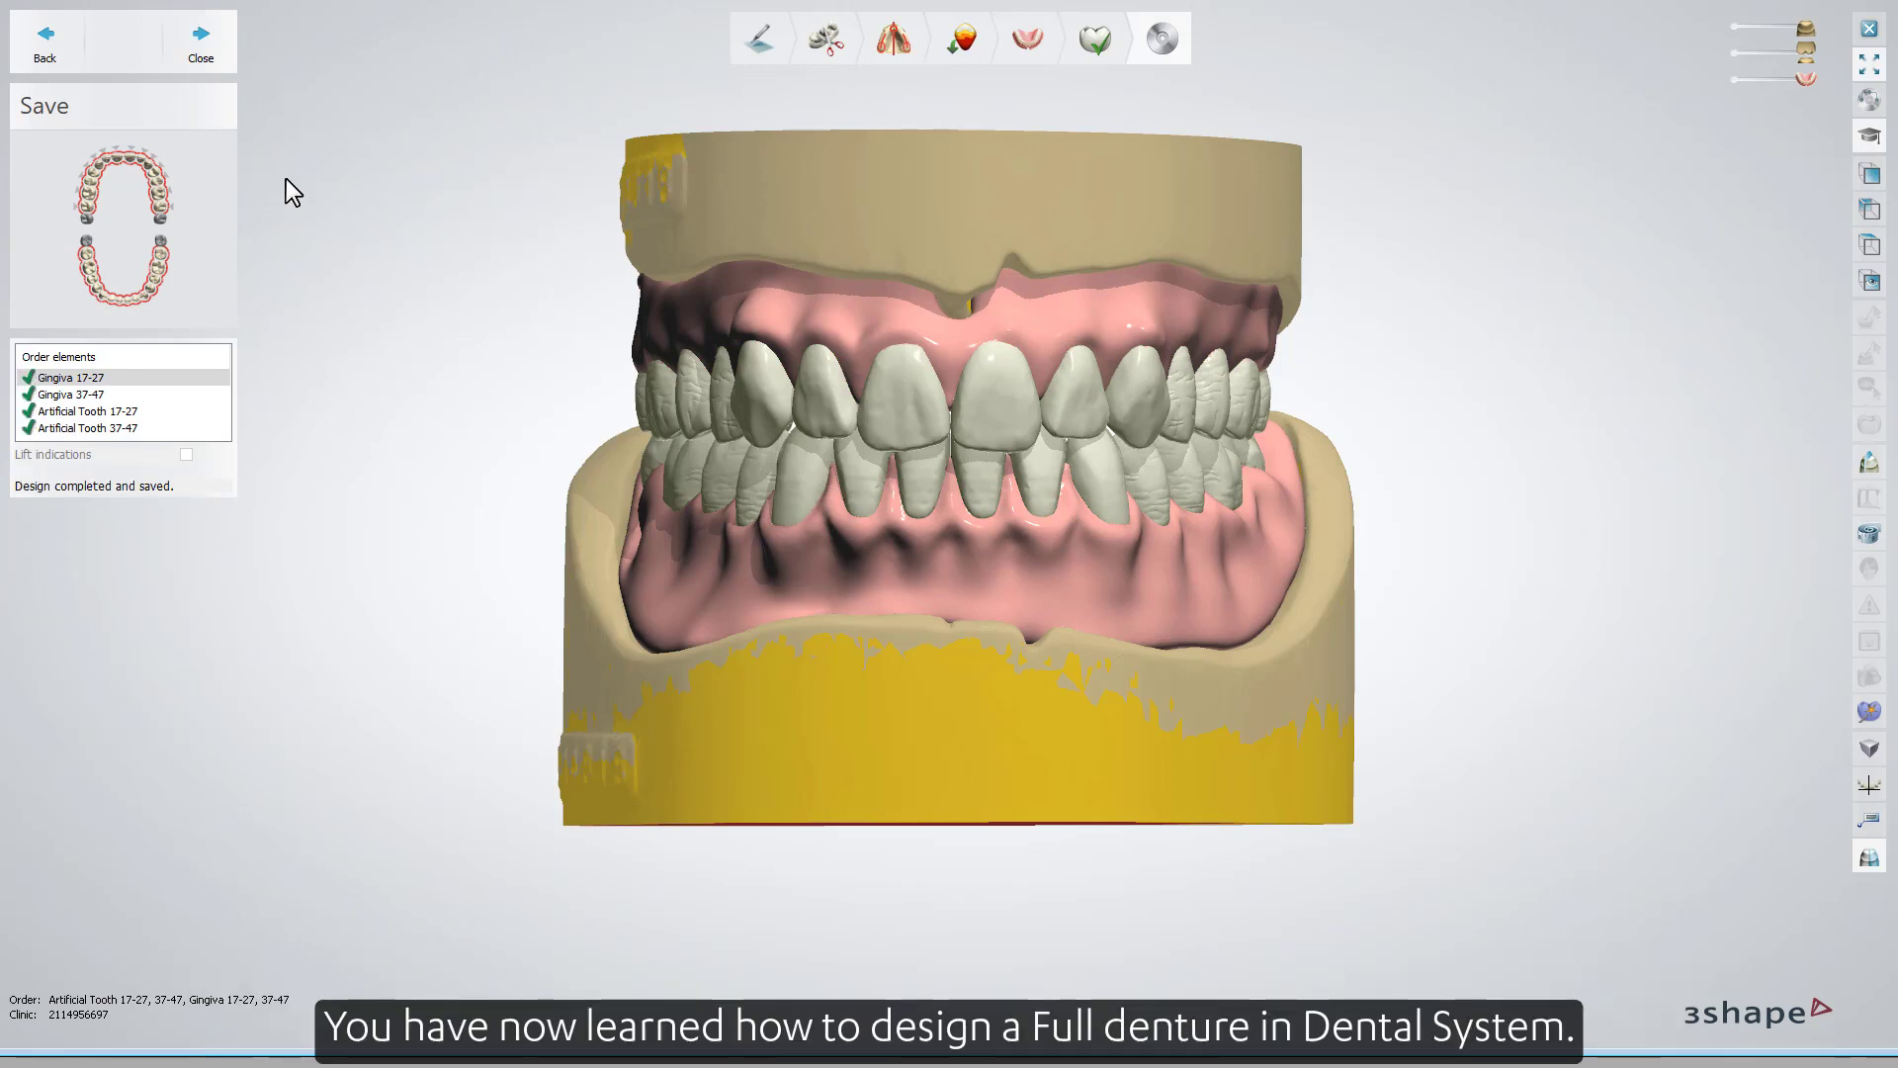
pyautogui.moveTo(299, 293)
pyautogui.mouseDown(button='right')
pyautogui.moveTo(354, 292)
pyautogui.moveTo(252, 288)
pyautogui.moveTo(305, 298)
pyautogui.mouseUp(button='right')
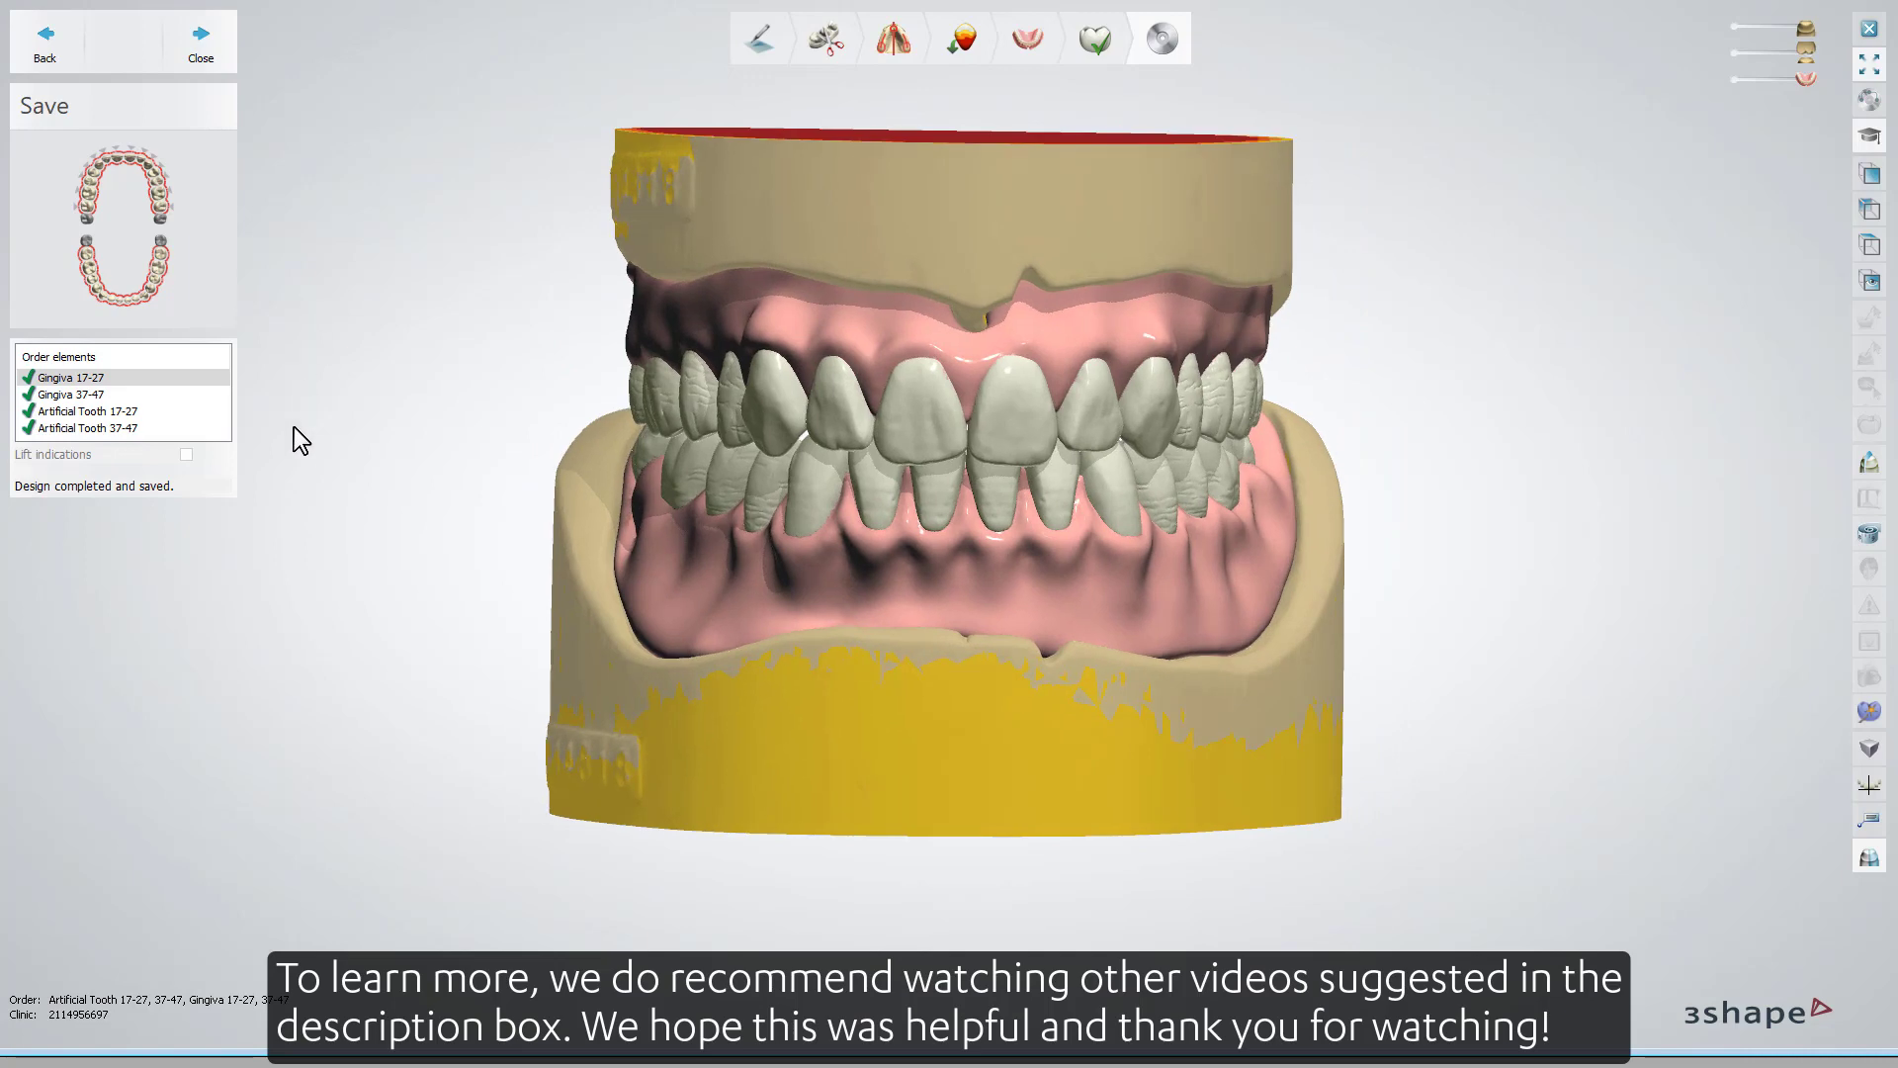